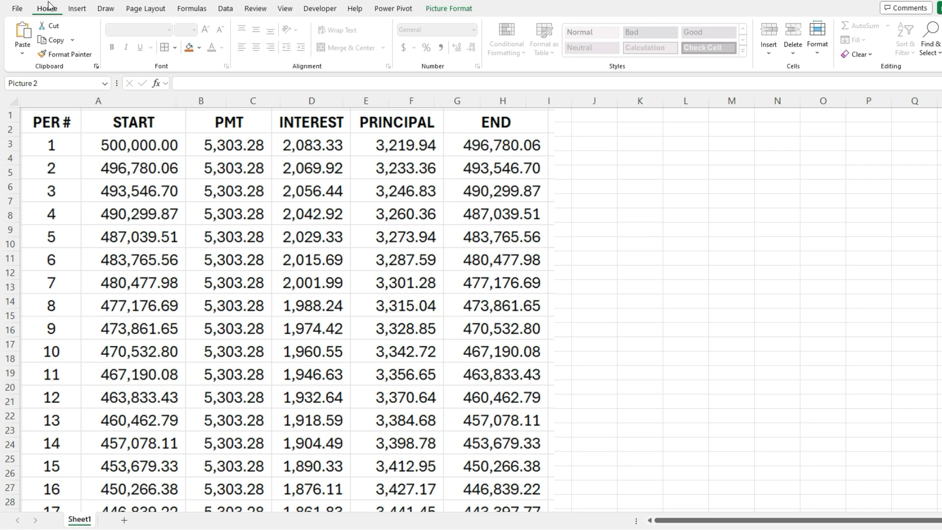
Step: Delete the amortization table picture and enter the labels Start of Loan and Loan Amount in A2 and A3
left_click(326, 158)
key("Delete")
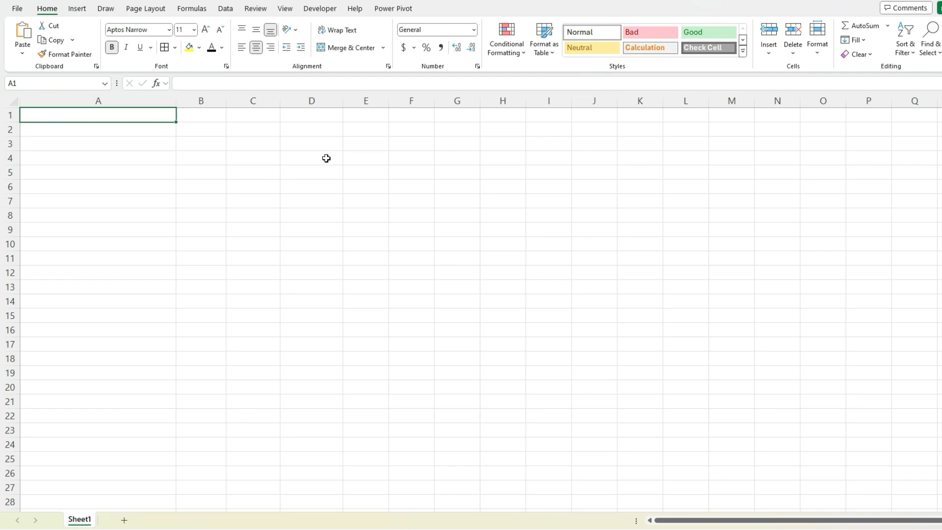
key("Down")
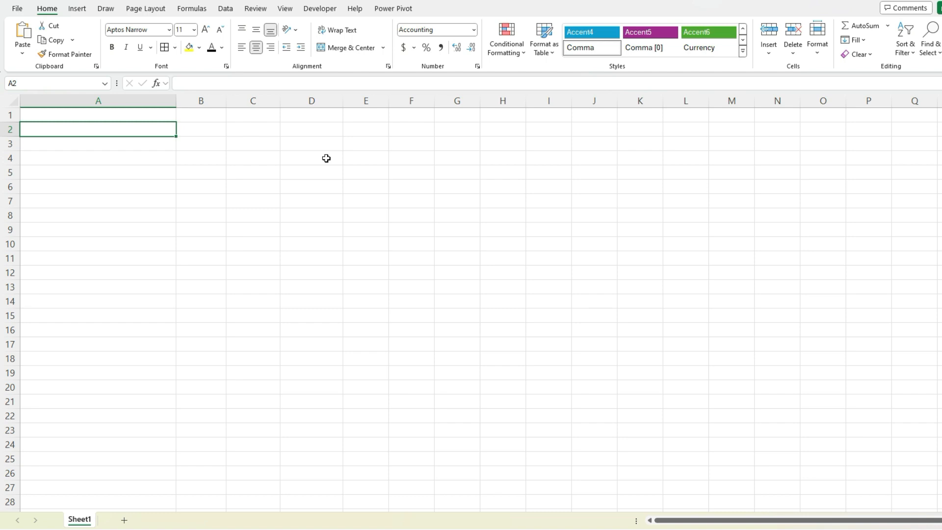
type("S")
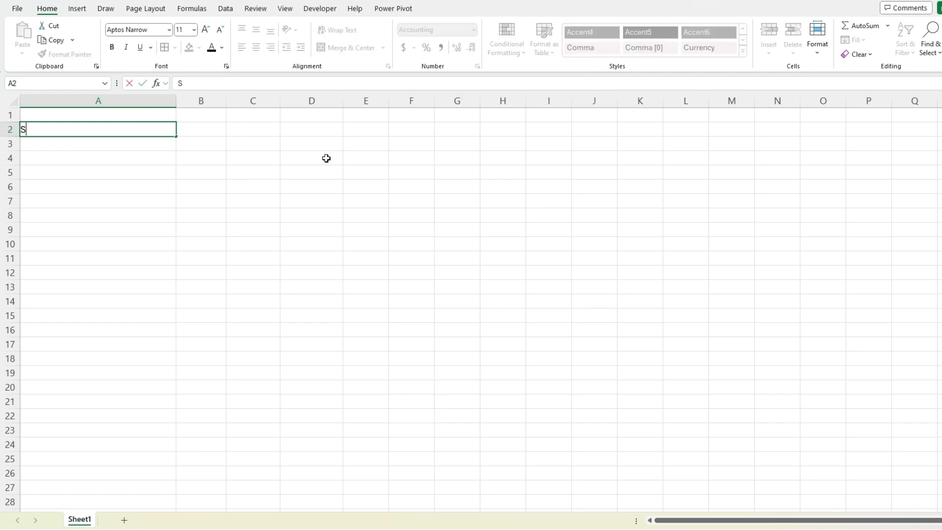
type("tart of Loan")
key("Return")
type("Loan Amount")
key("Return")
Step: Enter the labels Interest Rate, # of Periods and Period to Calculate Amounts for in A4 through A6
type("Intee")
key("BackSpace")
type("rest Rate")
key("Return")
type("# of Periods")
key("Return")
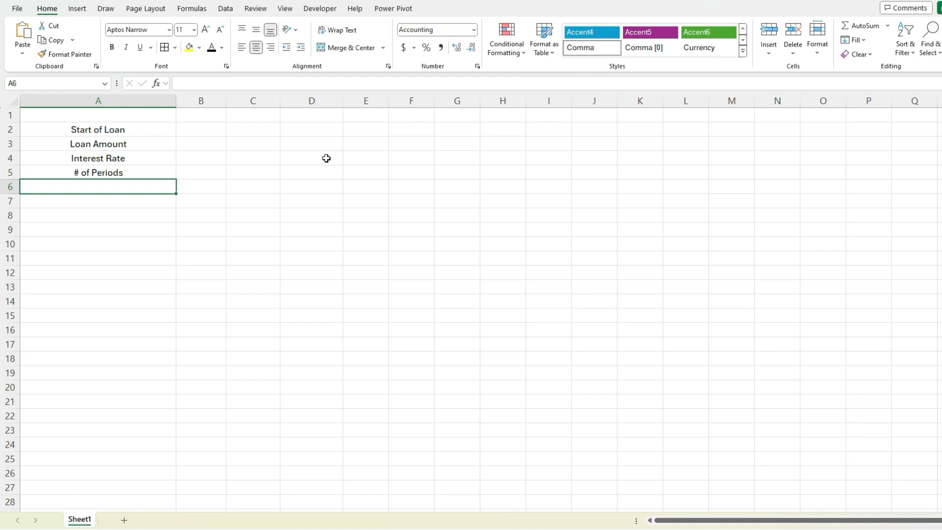
type("Period to Calculate Amounts for")
key("Return")
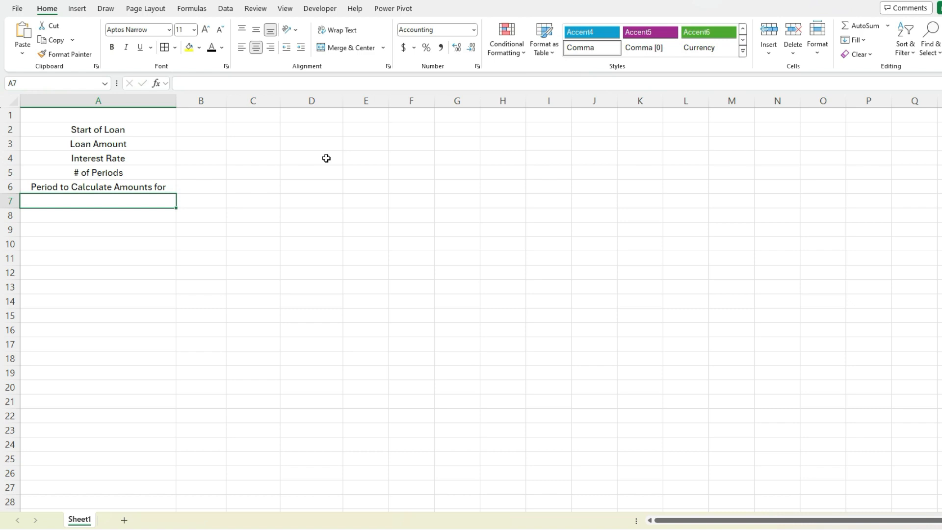
Step: Left-align column A and add borders around the input cells B2:B6
left_click(130, 108)
left_click(241, 47)
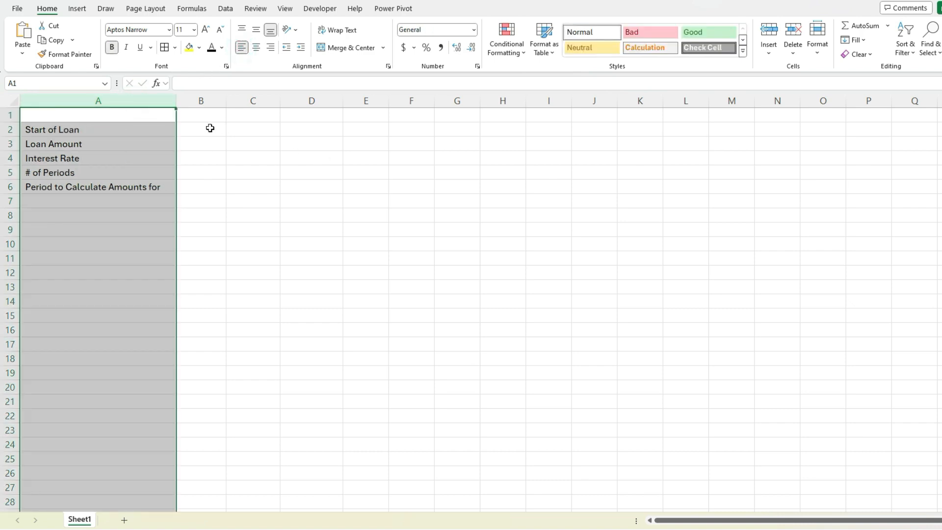
left_click_drag(210, 128, 201, 186)
left_click(164, 47)
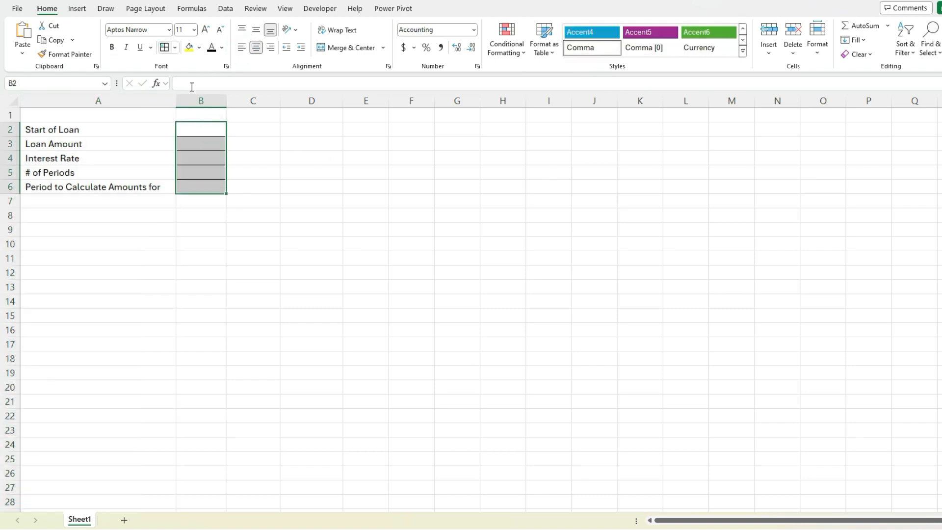
Step: Enter jan 2024 as the Start of Loan date in B2
left_click(210, 126)
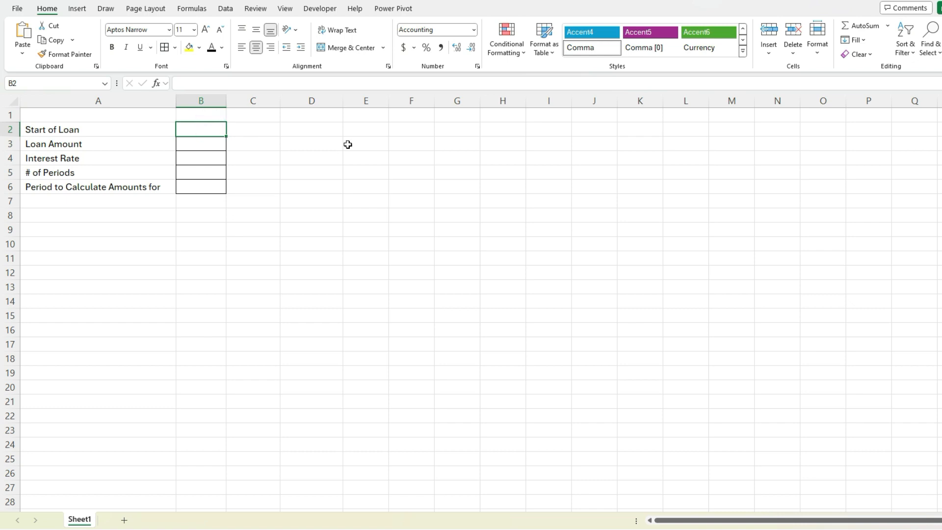
type("jan")
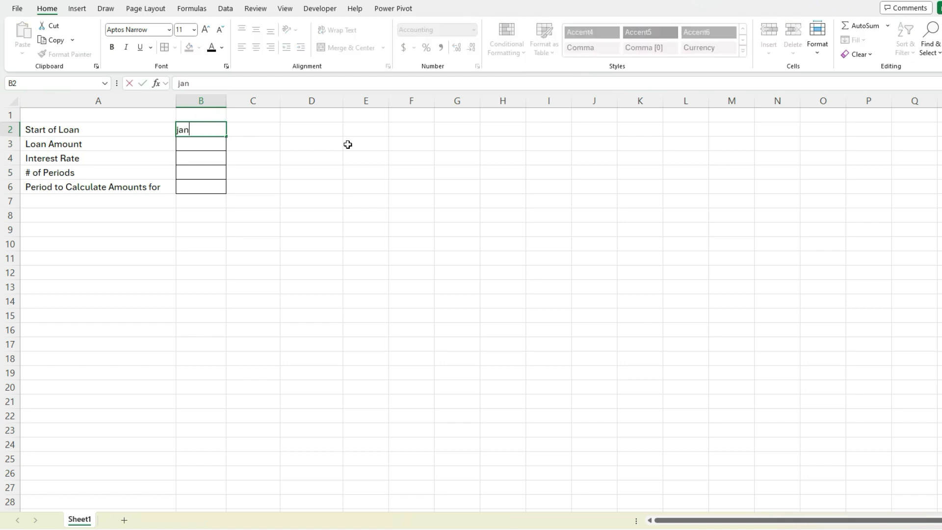
type(" 2024")
key("ctrl+Return")
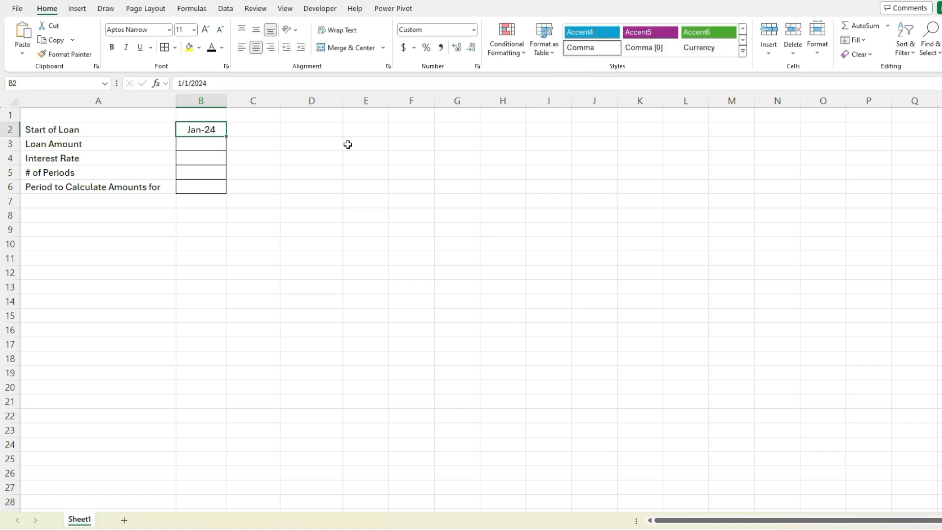
Step: Enter 500000 as the Loan Amount in B3 and 5% as the Interest Rate in B4
left_click(200, 146)
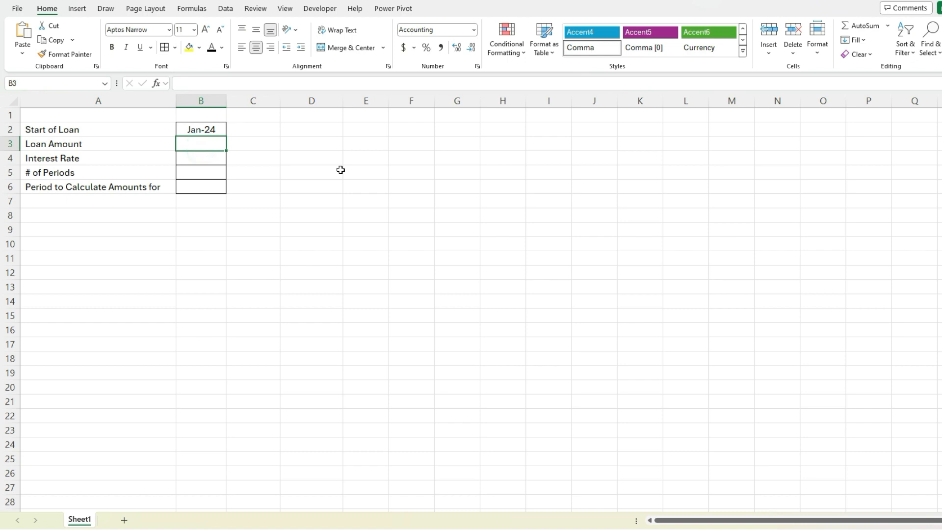
type("500000")
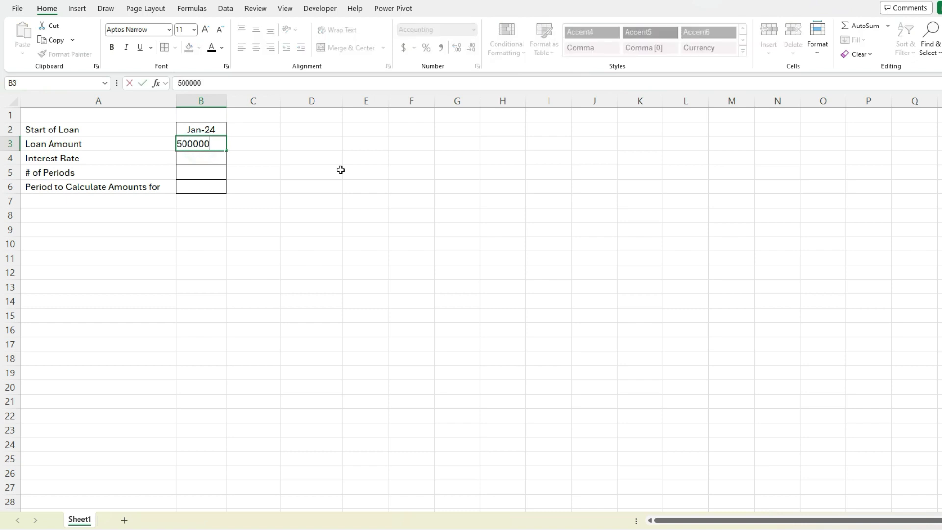
key("Return")
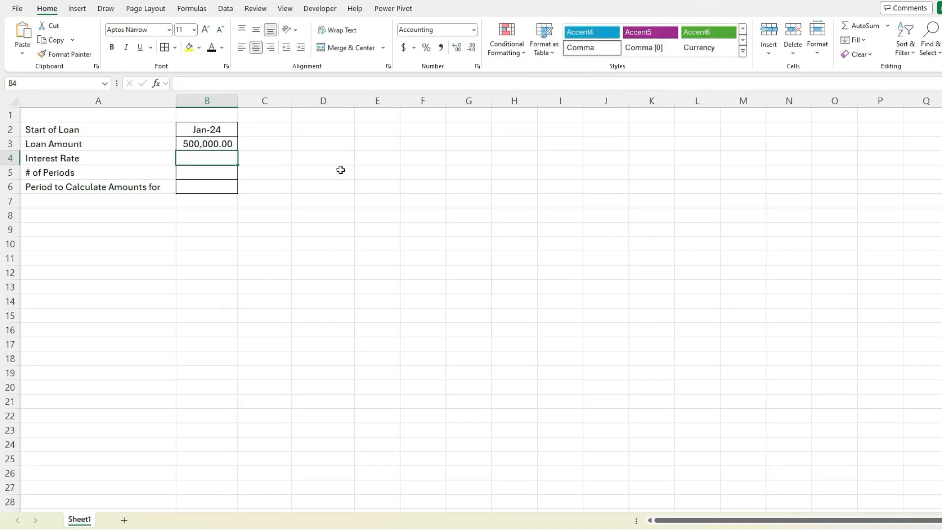
type("5%")
key("Return")
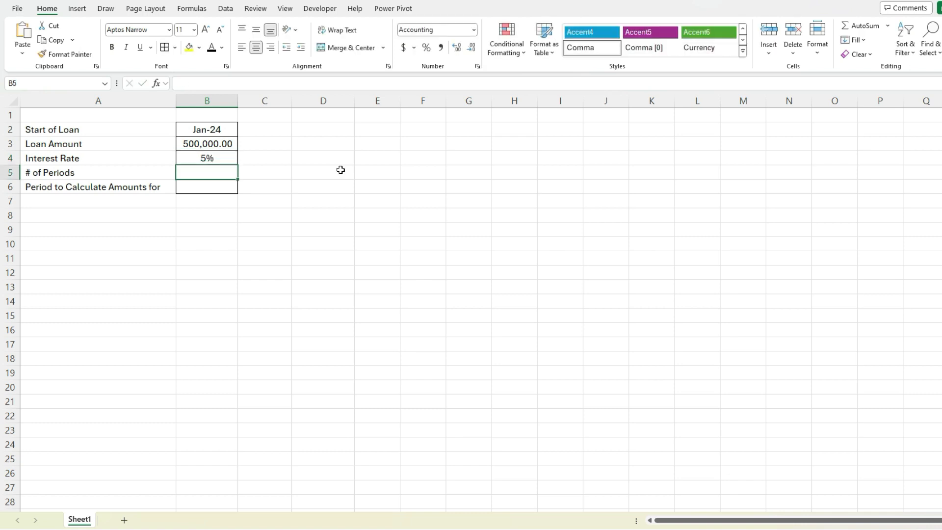
Step: Set # of Periods in B5 to 120 and format it as a number without decimals
type("120")
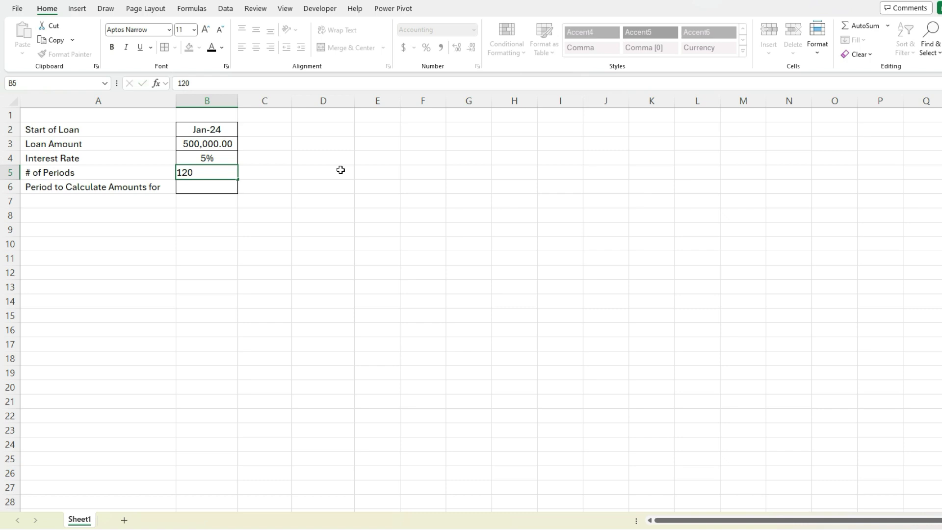
key("Return")
key("Up")
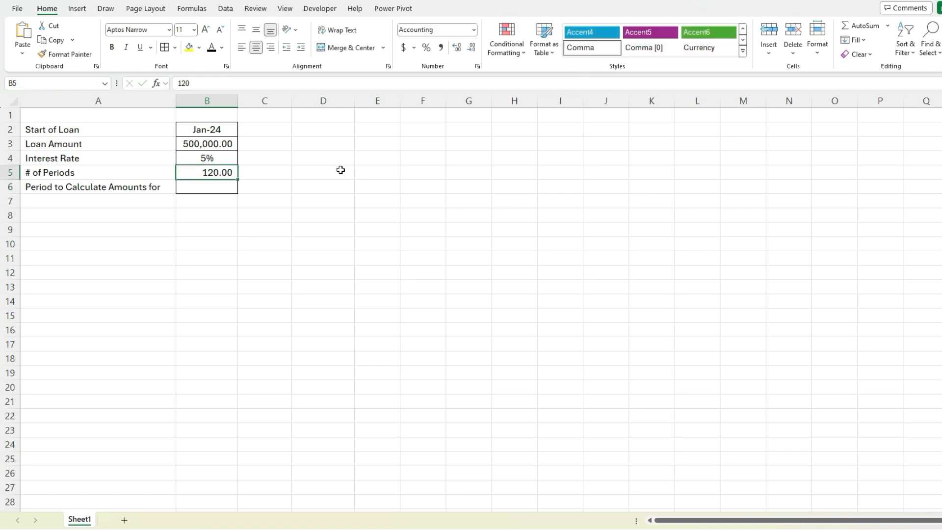
left_click(471, 48)
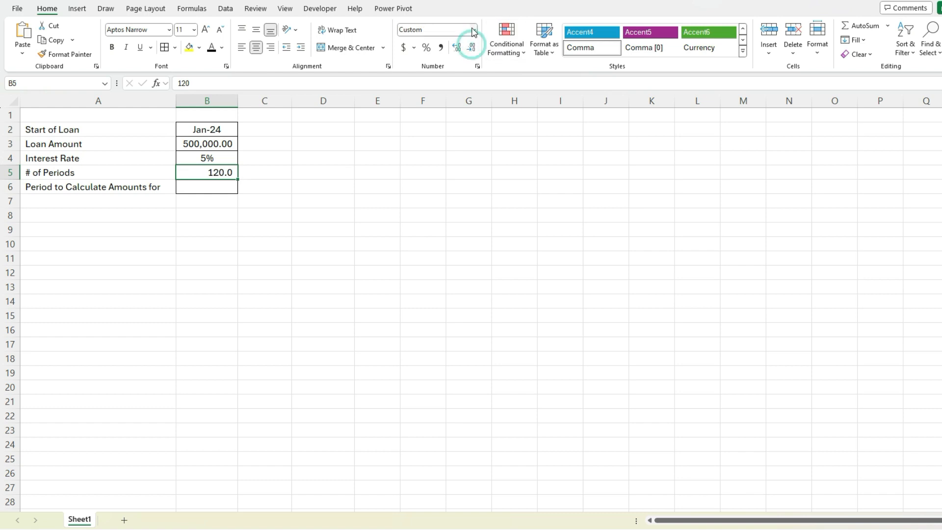
left_click(474, 30)
left_click(453, 76)
left_click(471, 47)
left_click(472, 48)
key("Return")
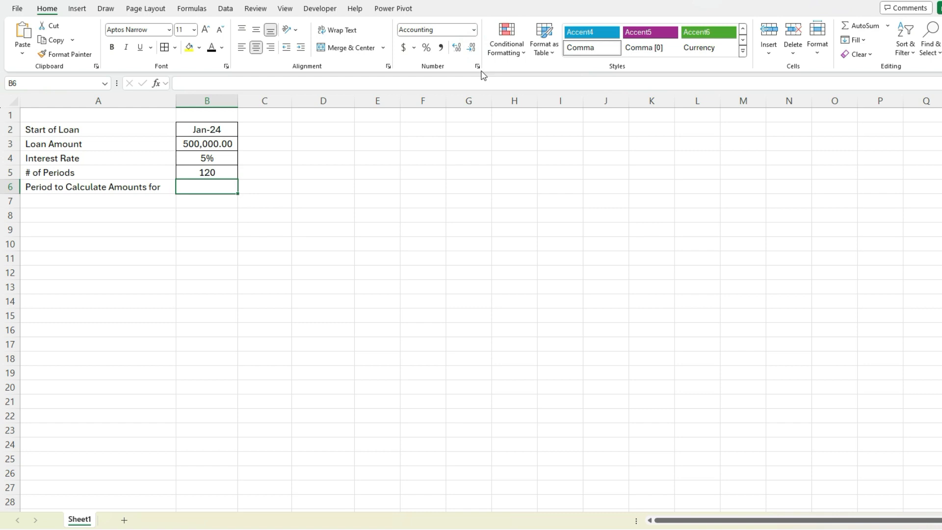
Step: Enter dec 2025 in B6 as the period to calculate amounts for
type("dec 2025")
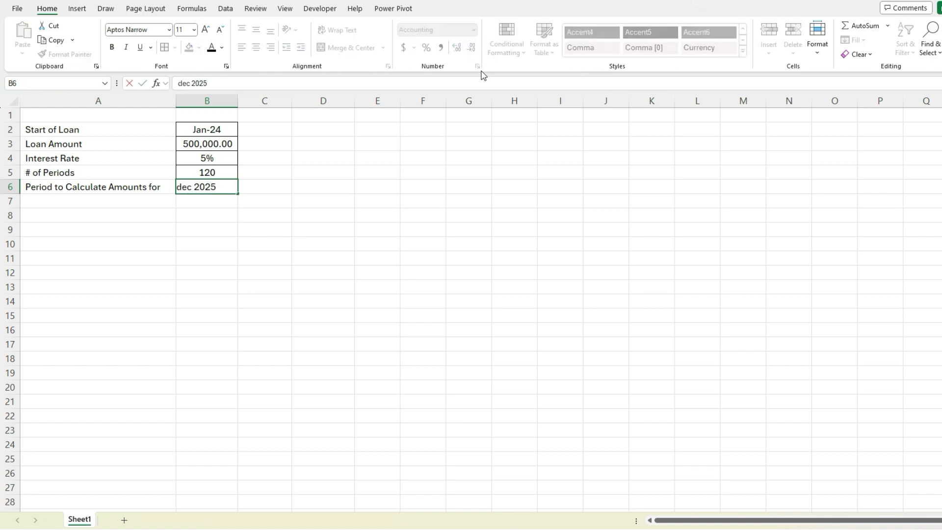
key("Return")
key("Up")
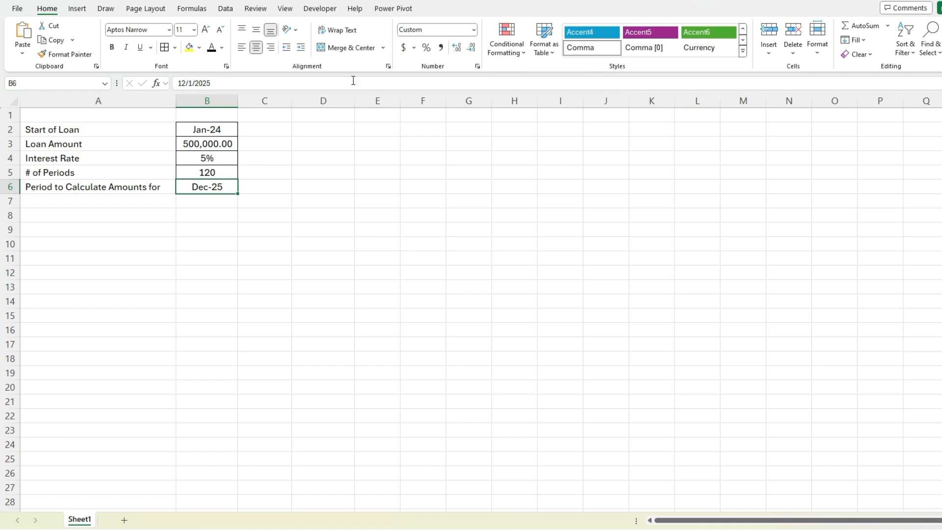
Step: Fill the input cells B2:B6 with yellow
left_click(225, 129)
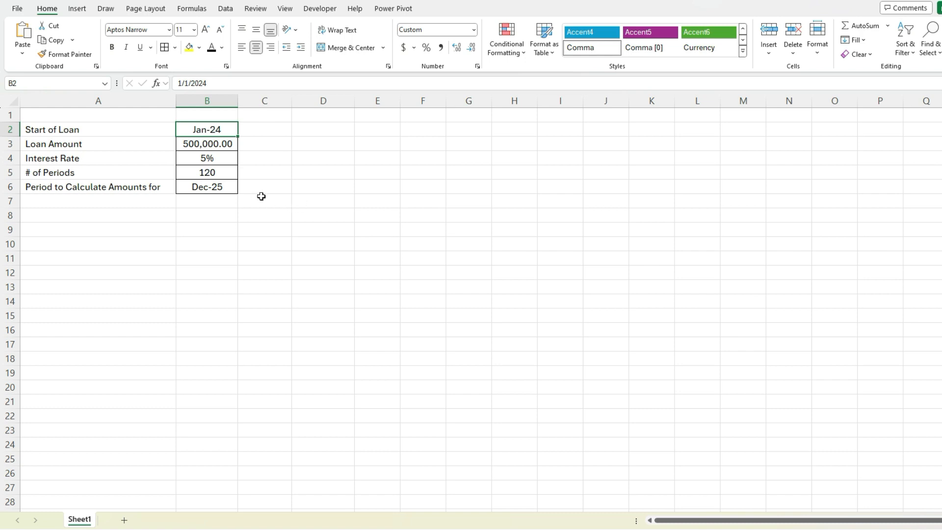
left_click_drag(221, 185, 210, 128)
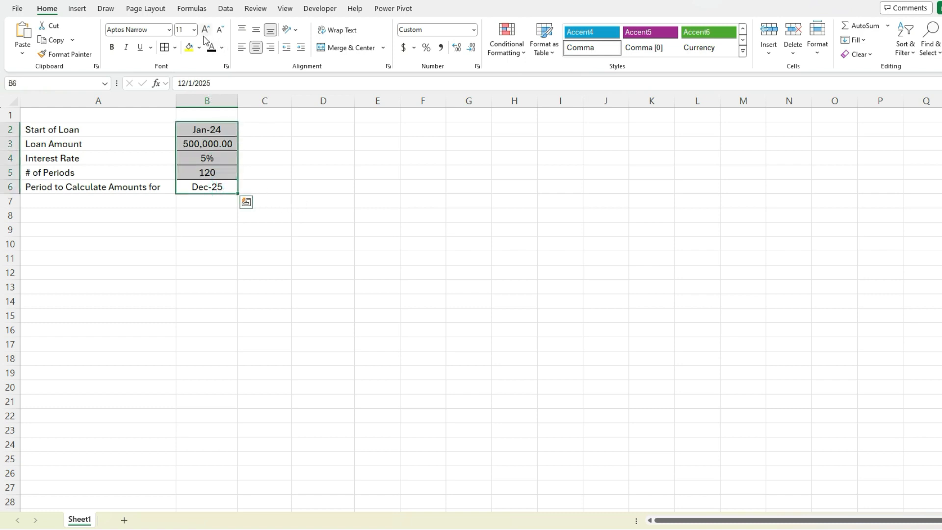
left_click(189, 48)
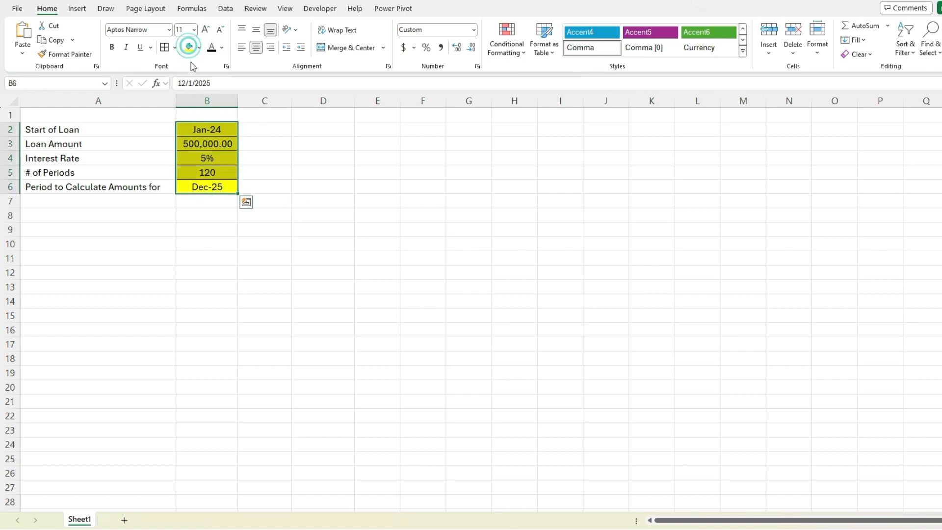
left_click(94, 219)
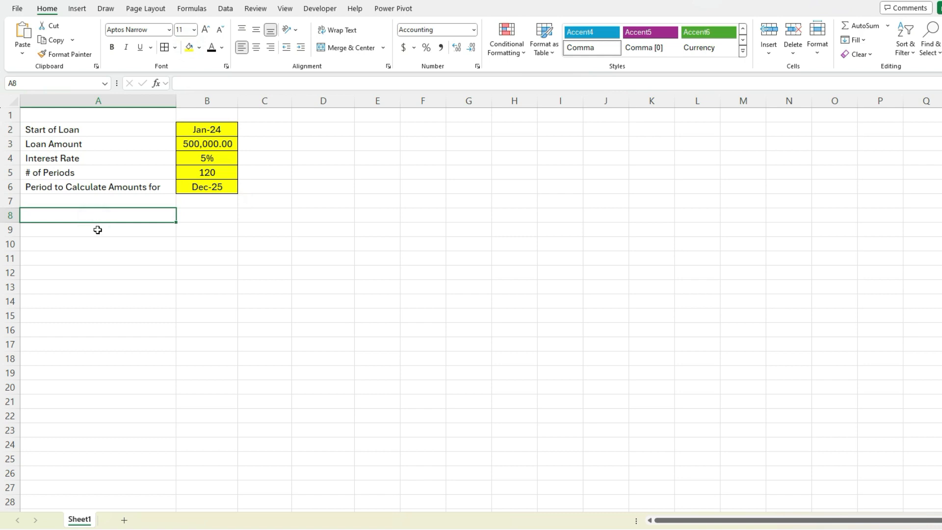
Step: Enter the label Payment in A9 and add borders around B9
left_click(98, 229)
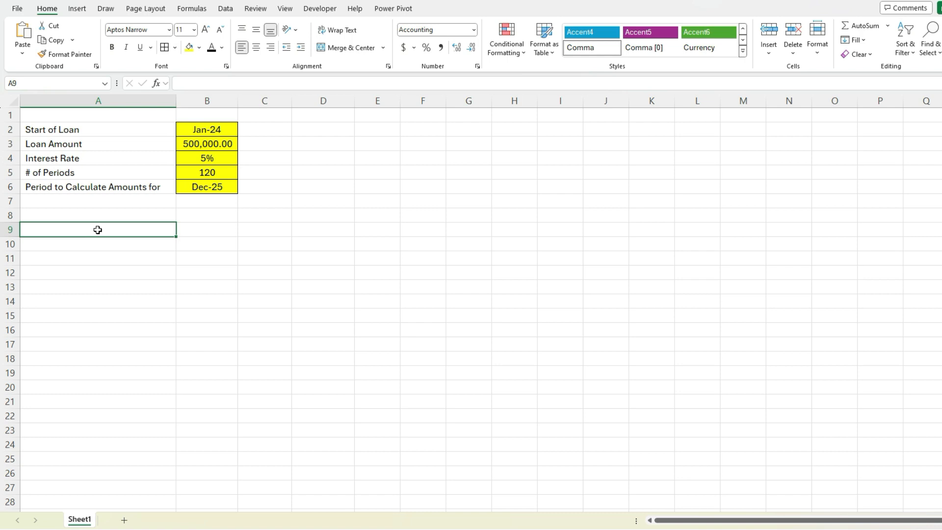
type("Payment")
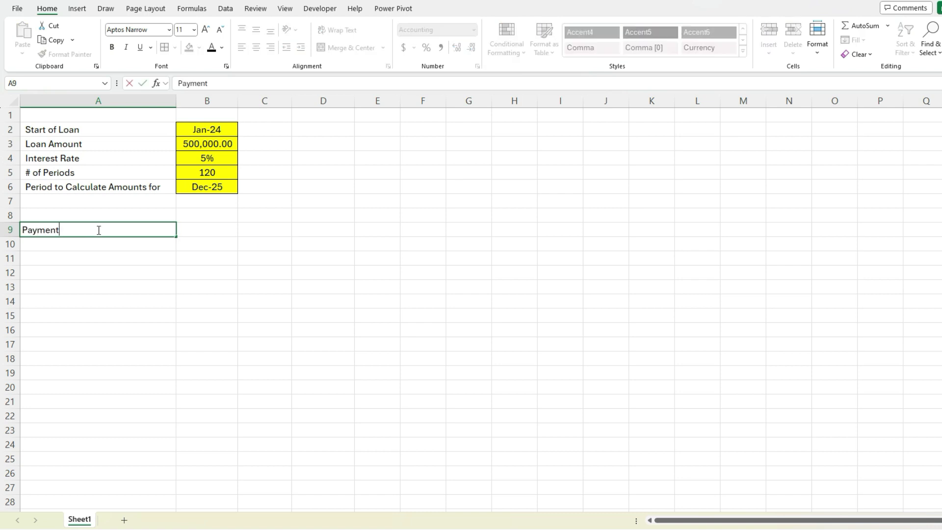
key("Tab")
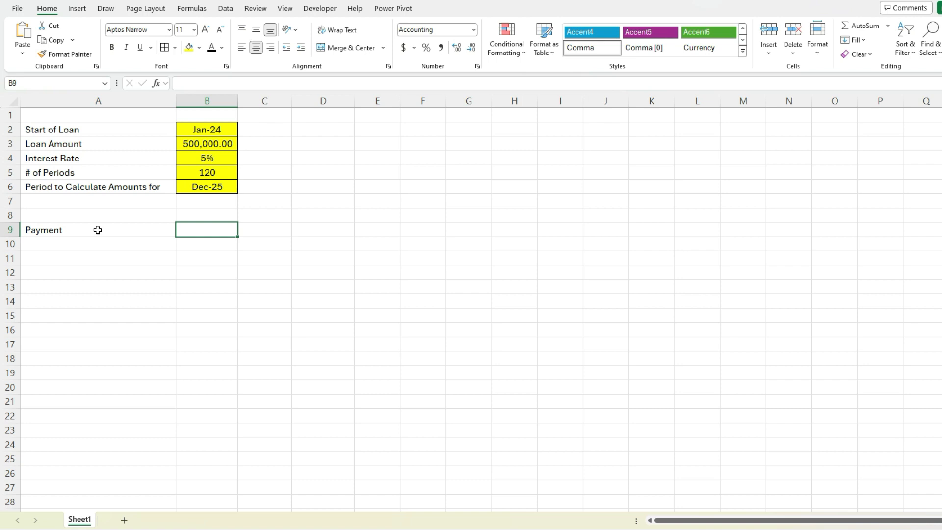
left_click(165, 47)
Step: Calculate the monthly payment in B9 with the formula =PMT(B4/12,B5,-B3,0)
type("=pmt")
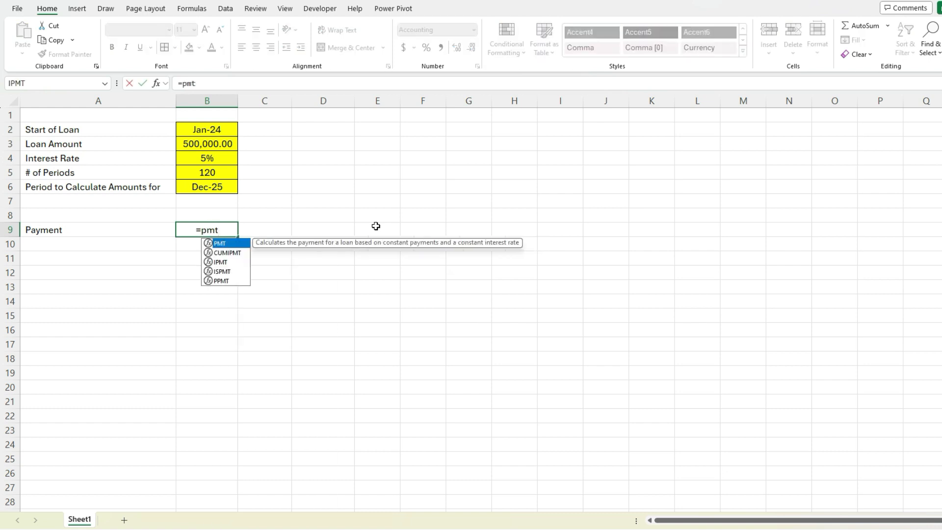
key("Tab")
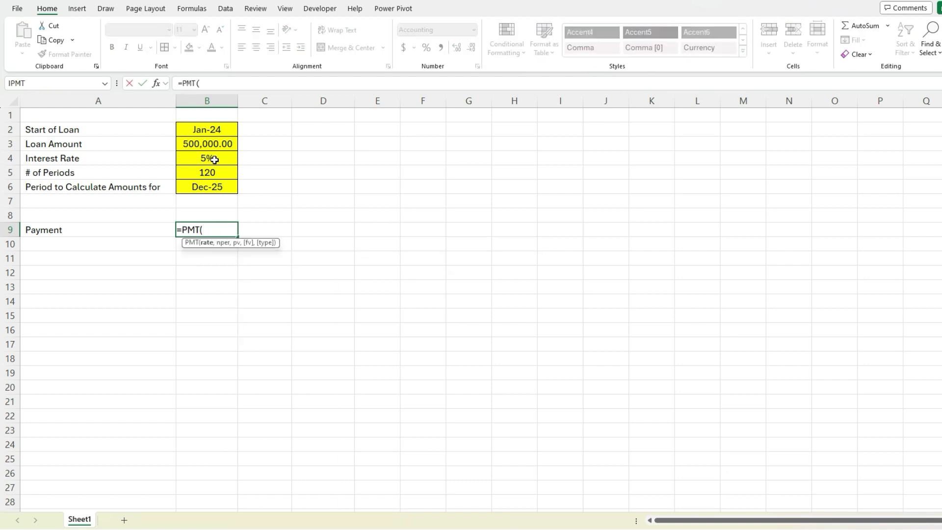
left_click(215, 159)
type("/12,")
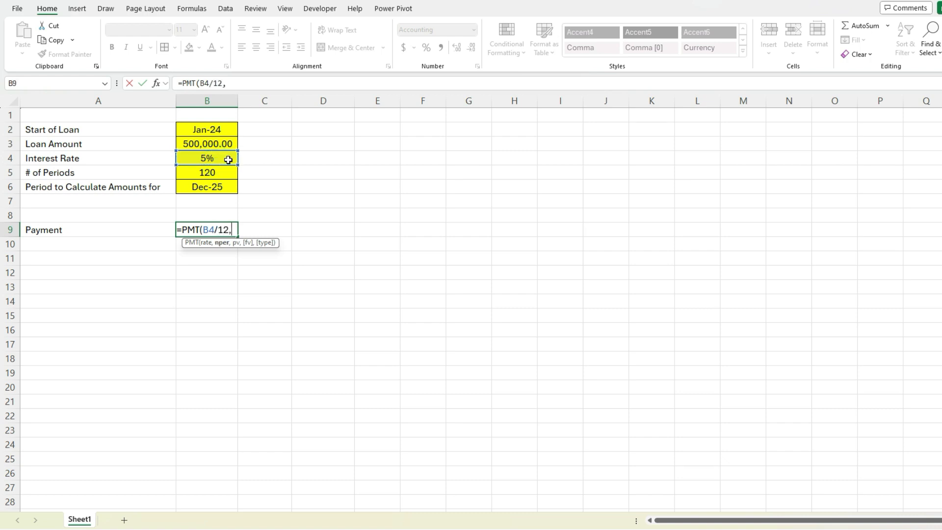
left_click(224, 175)
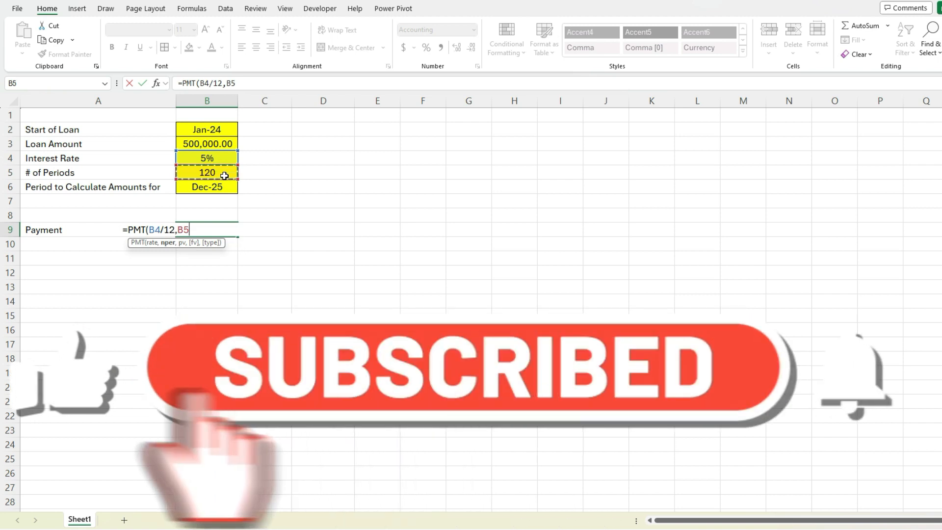
type(",-")
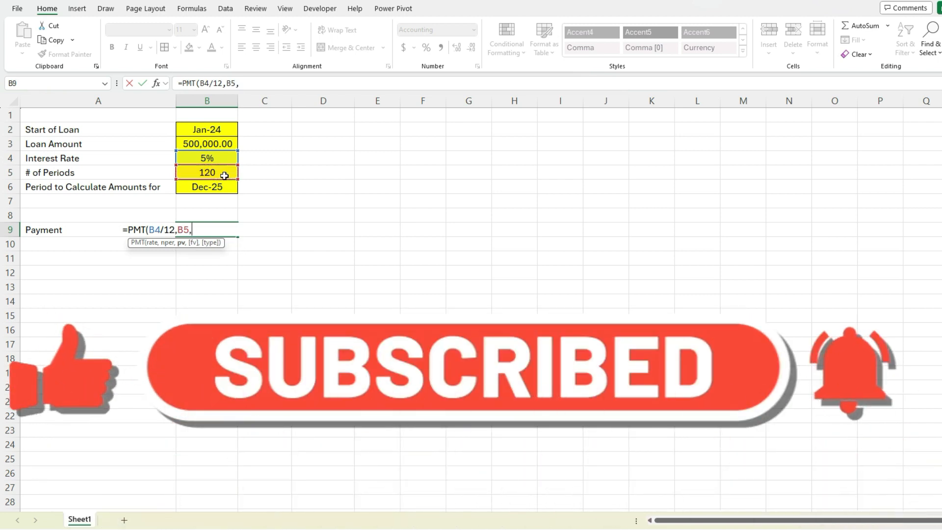
left_click(224, 147)
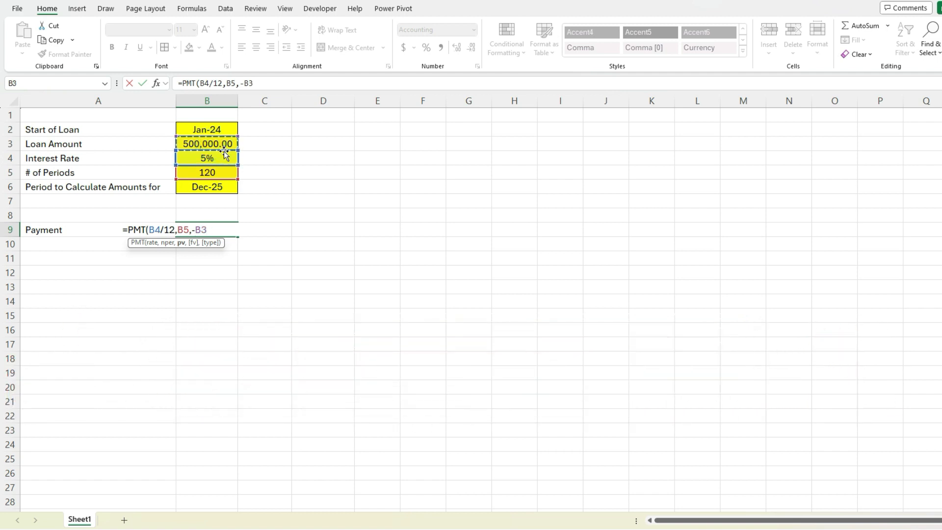
type(",0)")
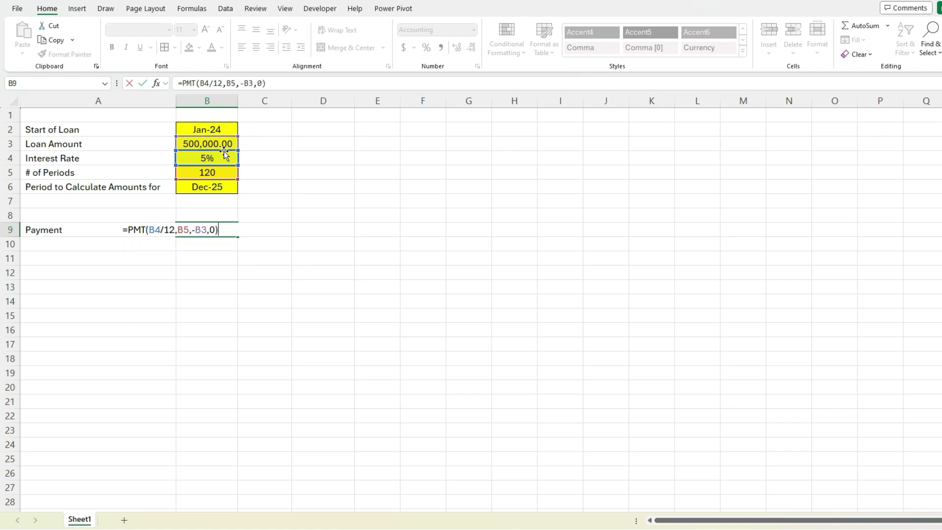
key("Return")
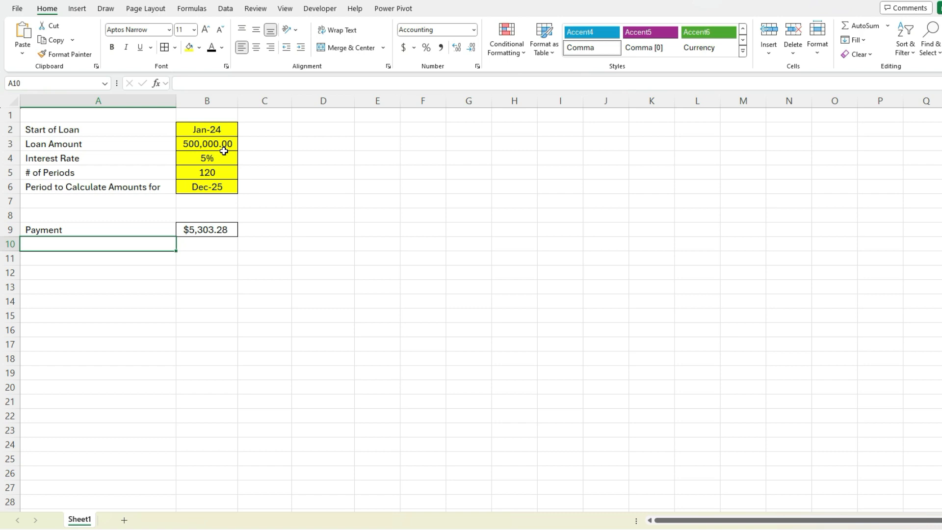
Step: Enter the label Period # in A10 and check the start date in B2 and the target period in B6
type("Period #")
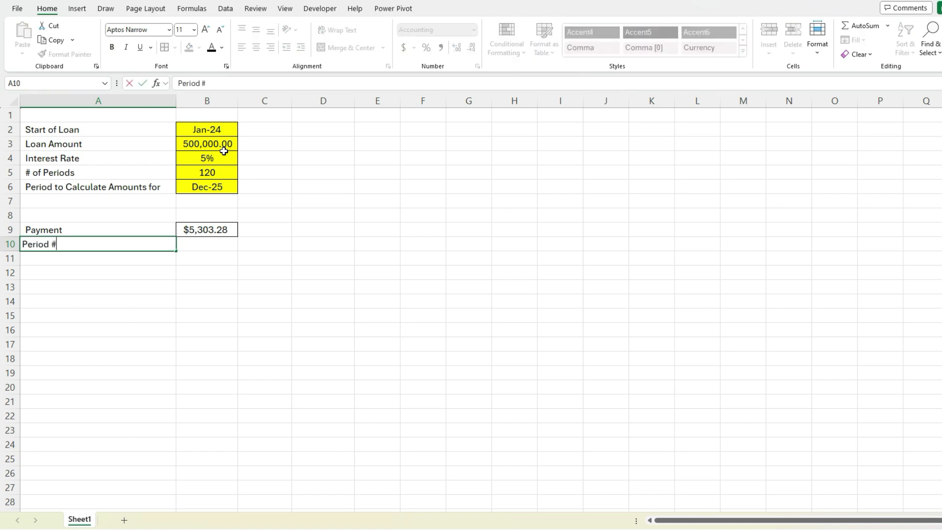
key("Tab")
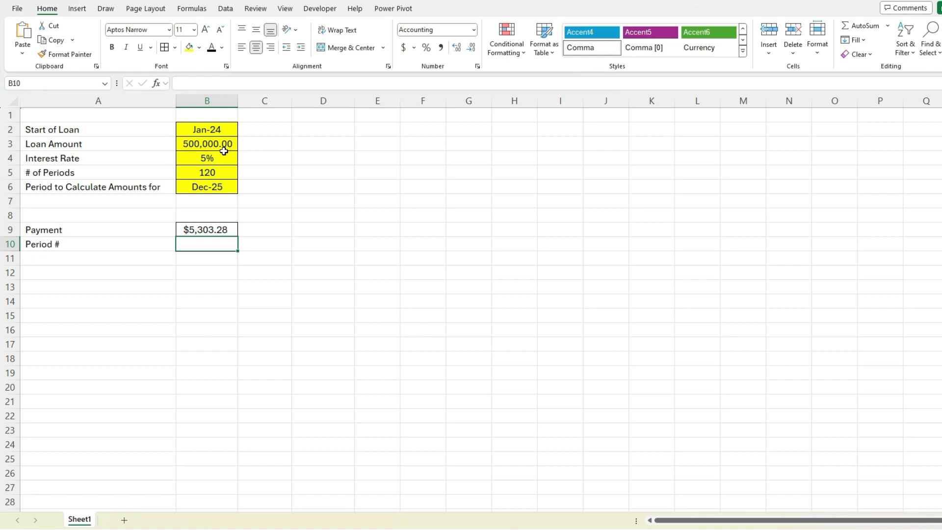
left_click(227, 190)
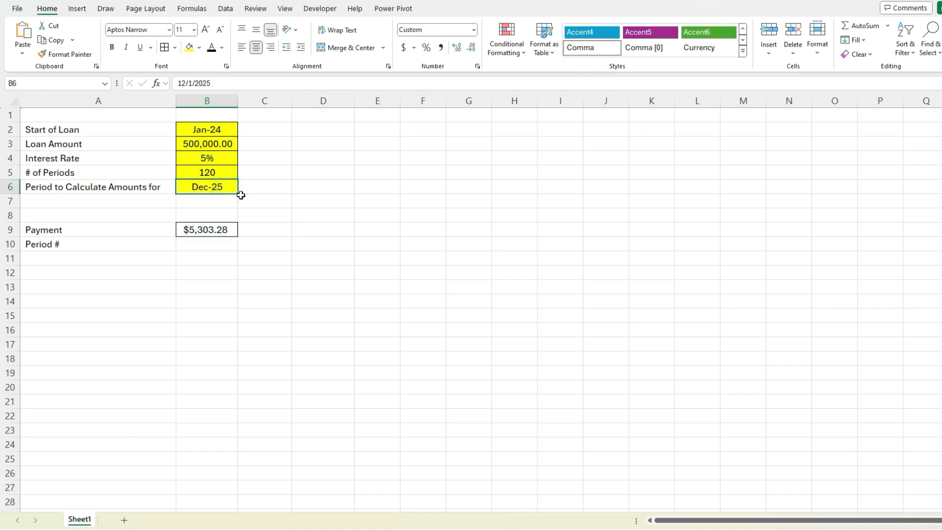
left_click(223, 129)
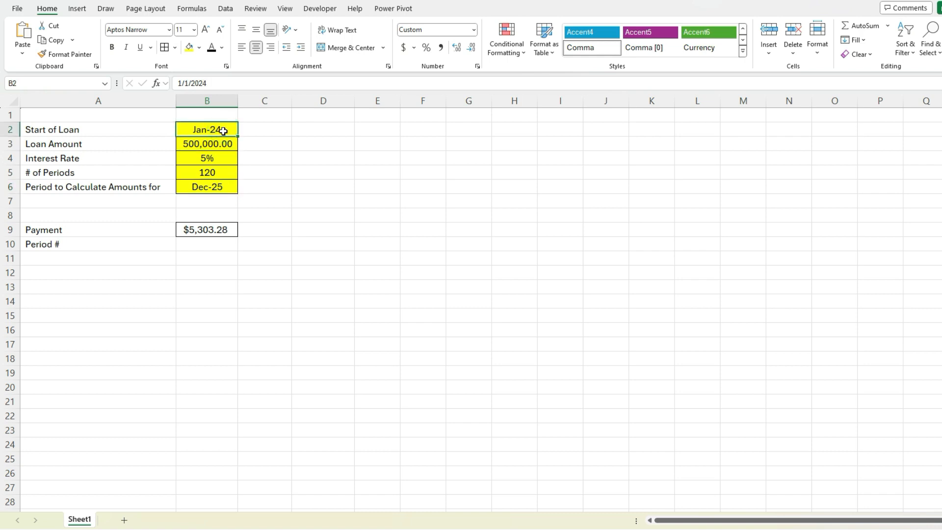
left_click(227, 187)
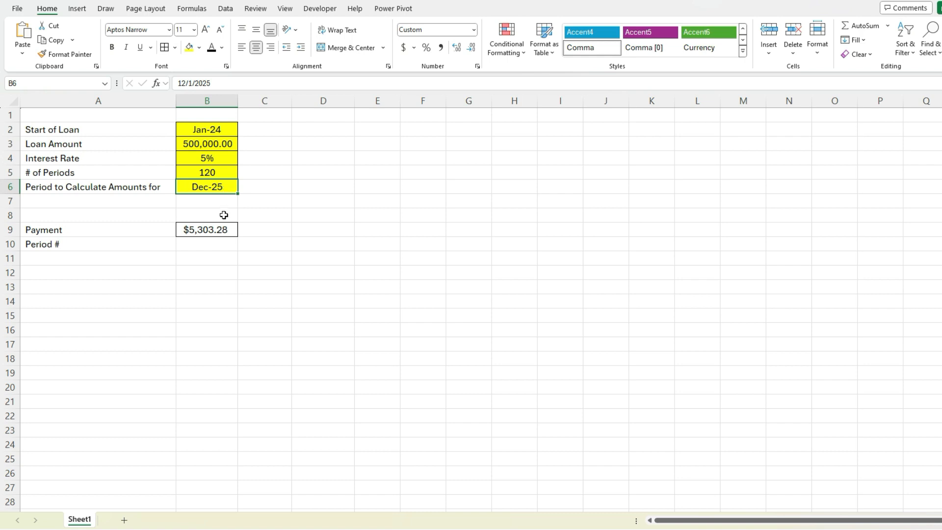
Step: Calculate the months between the loan start and the chosen period in B10 with the formula =DATEDIF(B2,B6,"m")
left_click(231, 244)
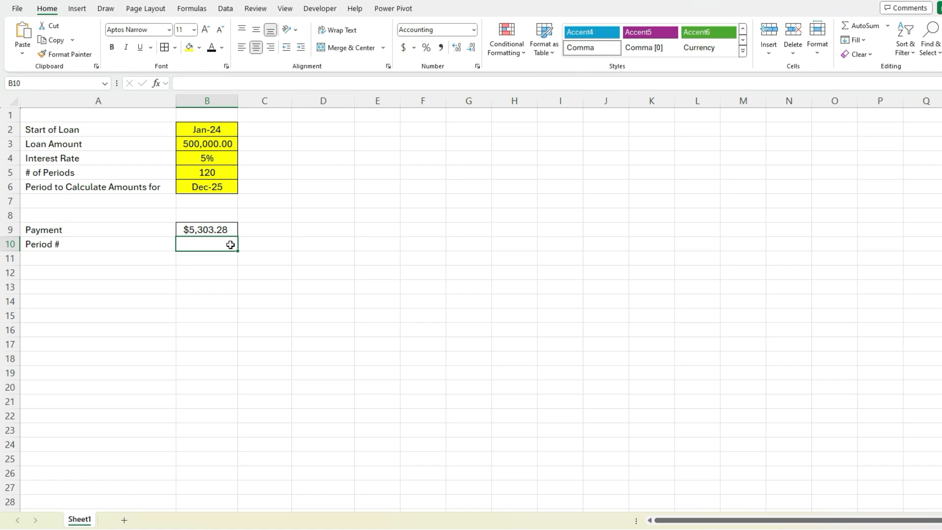
type("=datedif")
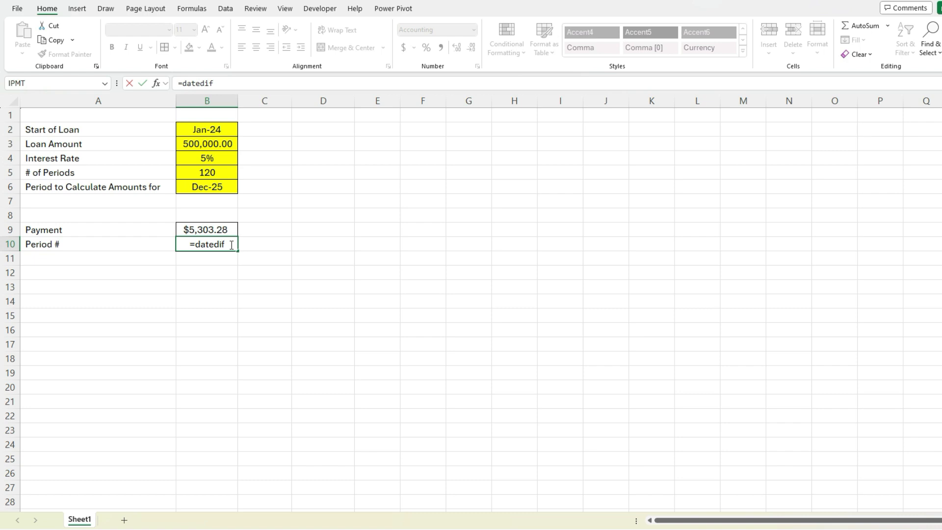
type("(")
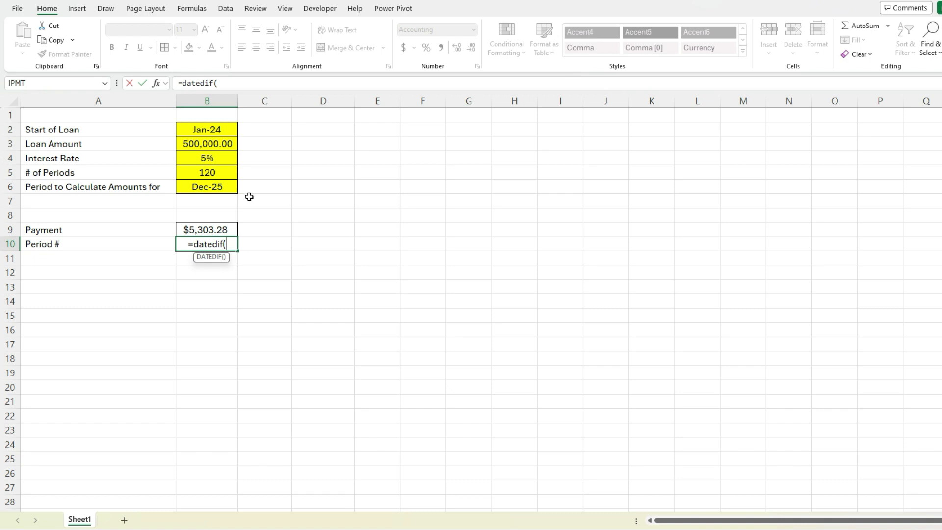
left_click(215, 129)
type(",")
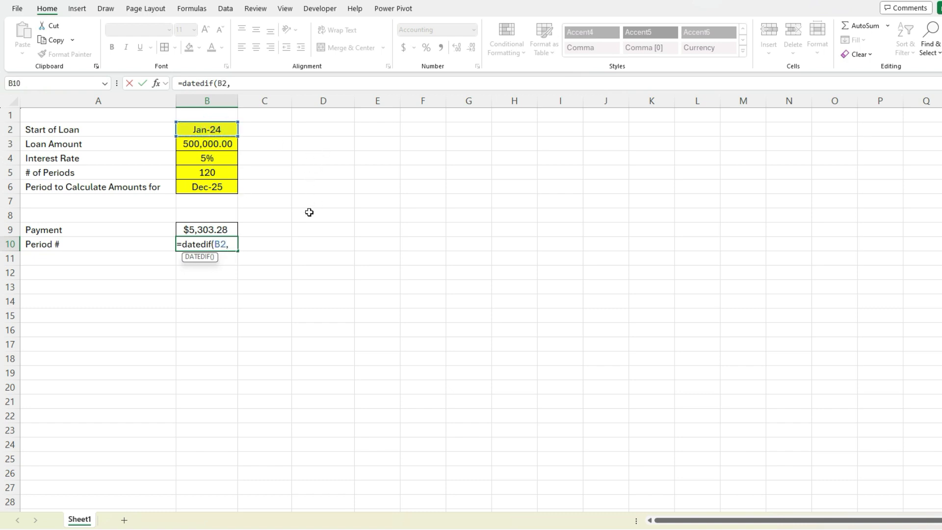
left_click(228, 188)
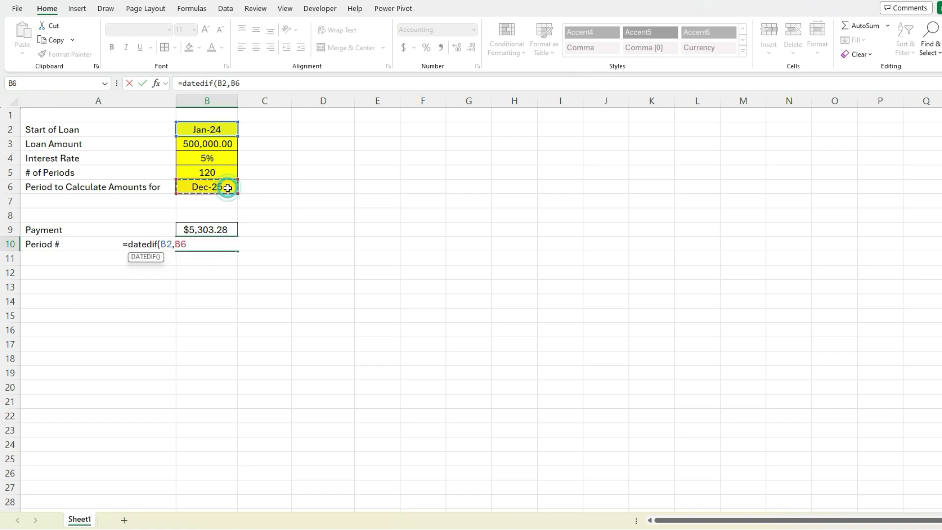
type(",")
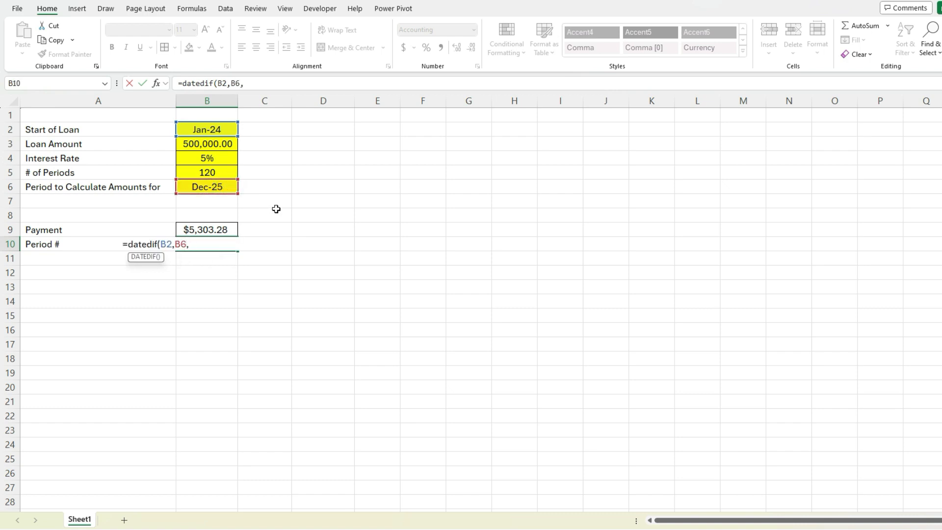
type("\"m\"")
type(")")
key("ctrl+Return")
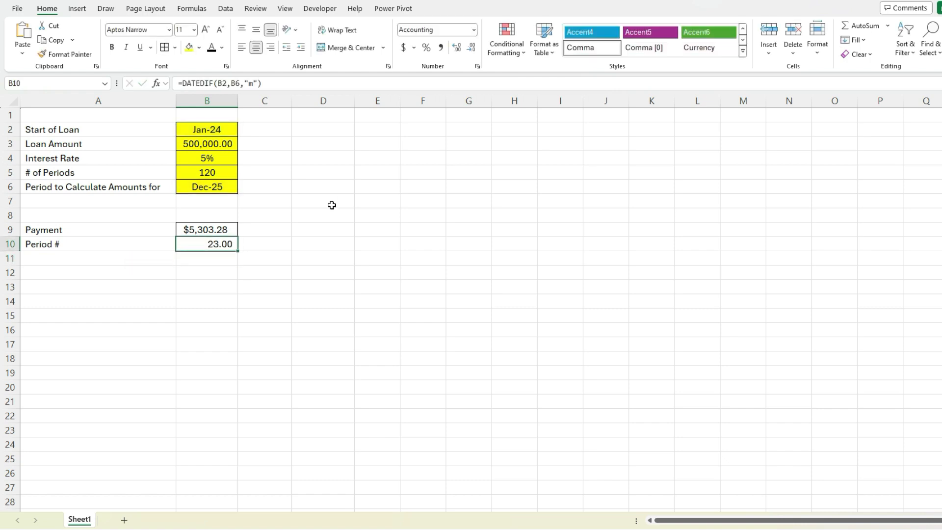
Step: Format the period number in B10 as Number with no decimal places
left_click(473, 30)
left_click(473, 74)
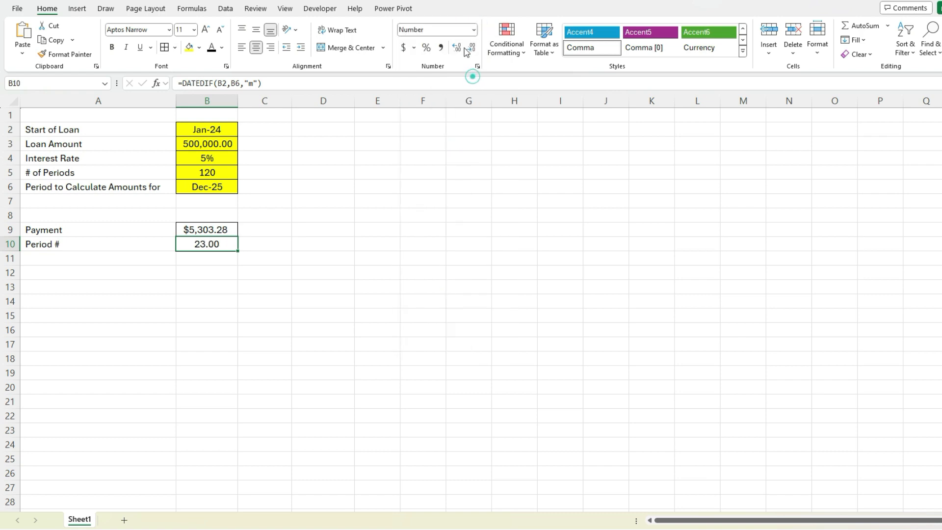
left_click(471, 47)
left_click(471, 47)
Step: Add +1 to the end of the DATEDIF formula in B10 and put borders around the cell
left_click(357, 84)
type("+1")
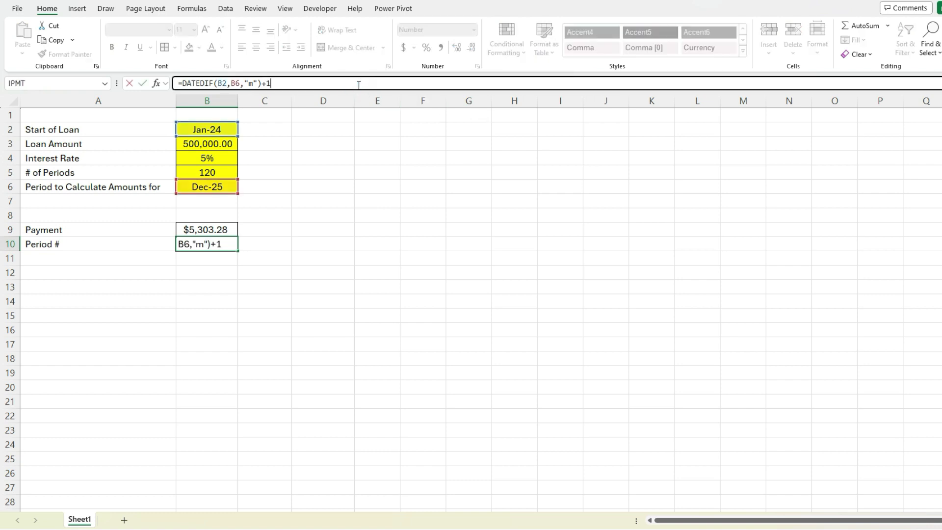
key("Return")
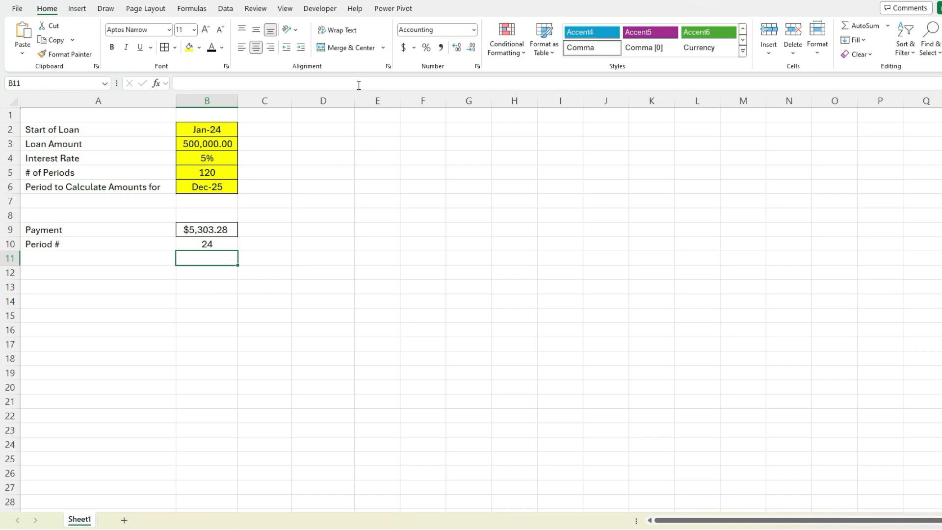
key("Up")
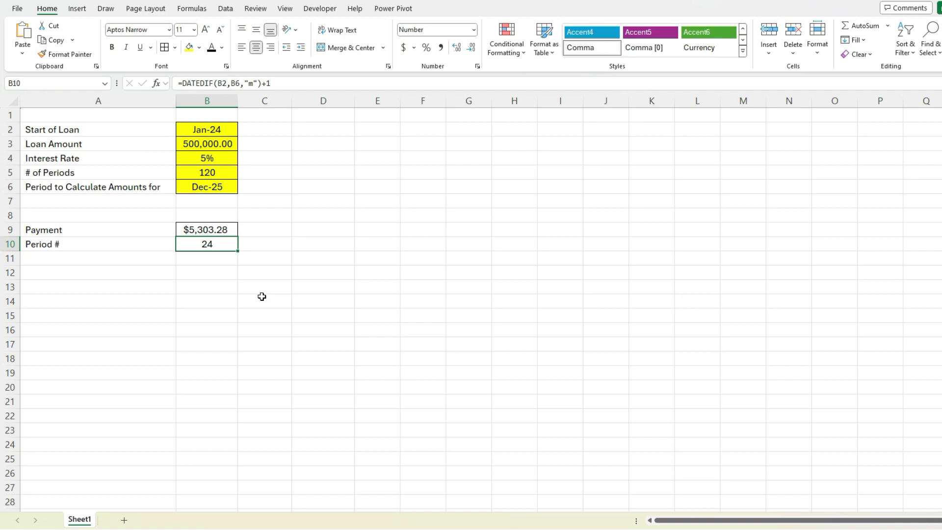
Step: Enter the label Monthy Interest in A11 below Period #
left_click(106, 257)
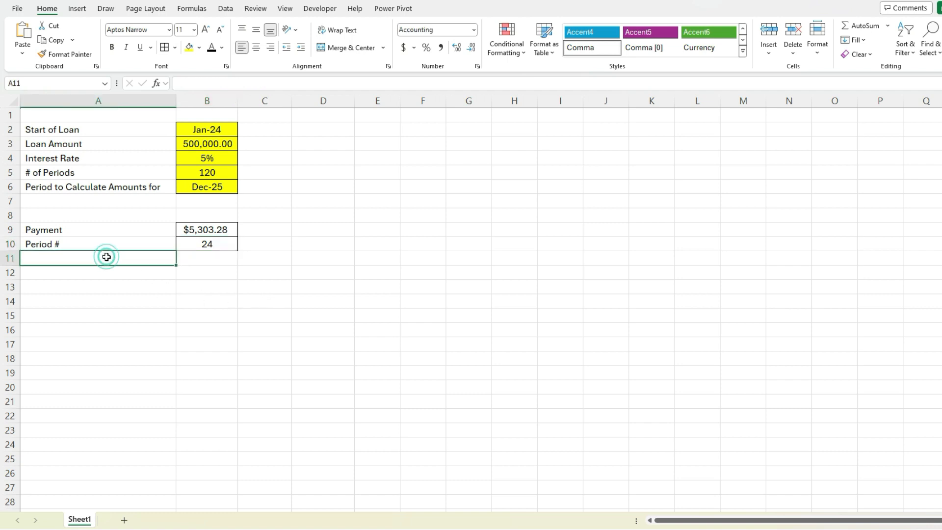
type("Month")
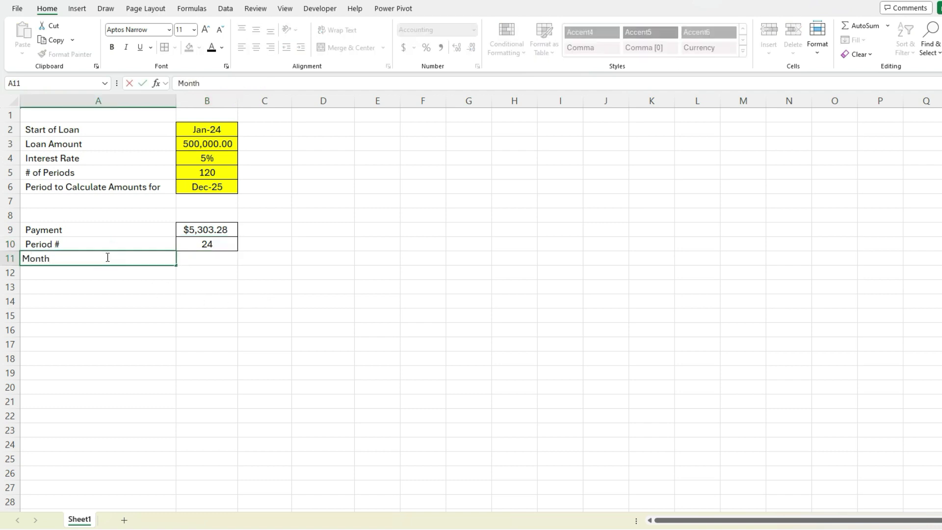
type("y Interest")
key("Tab")
Step: Calculate the interest for the chosen period in B11 with the formula =IPMT(B4/12,B10,B5,-B3)
type("=")
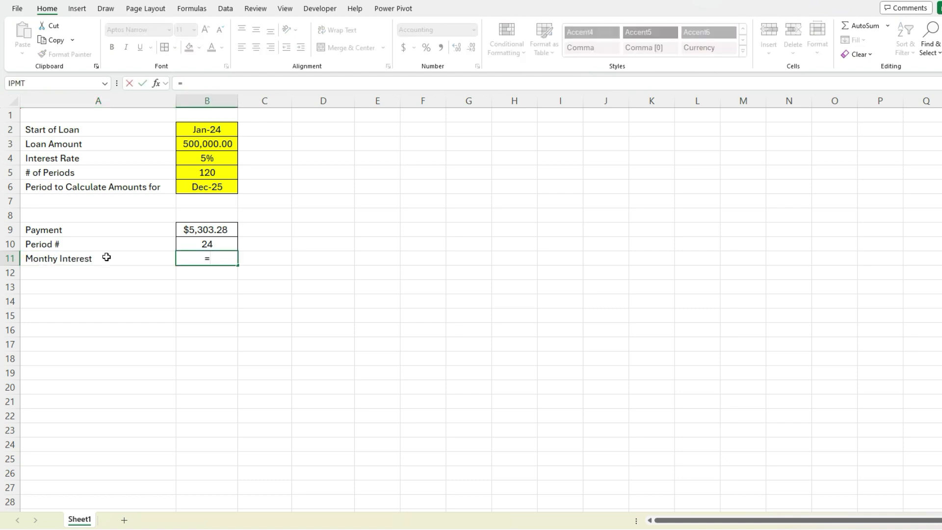
type("ipmt")
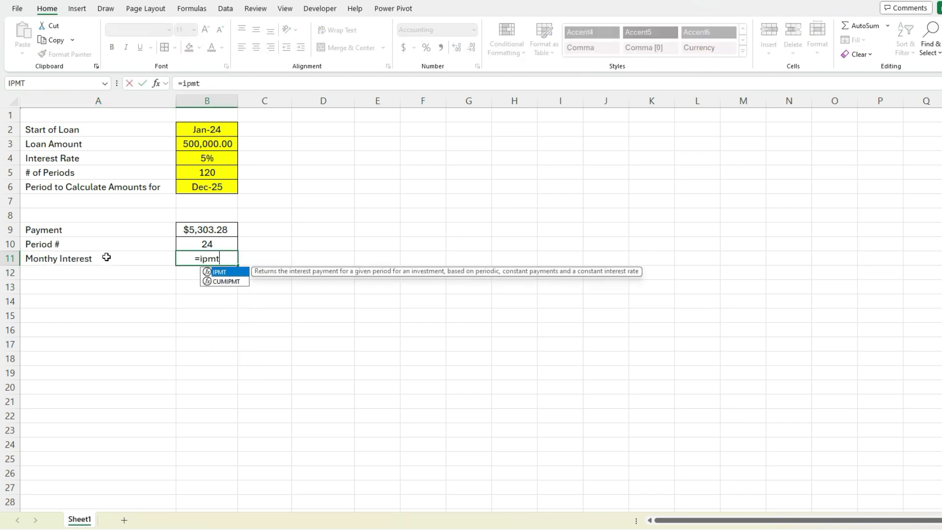
key("Tab")
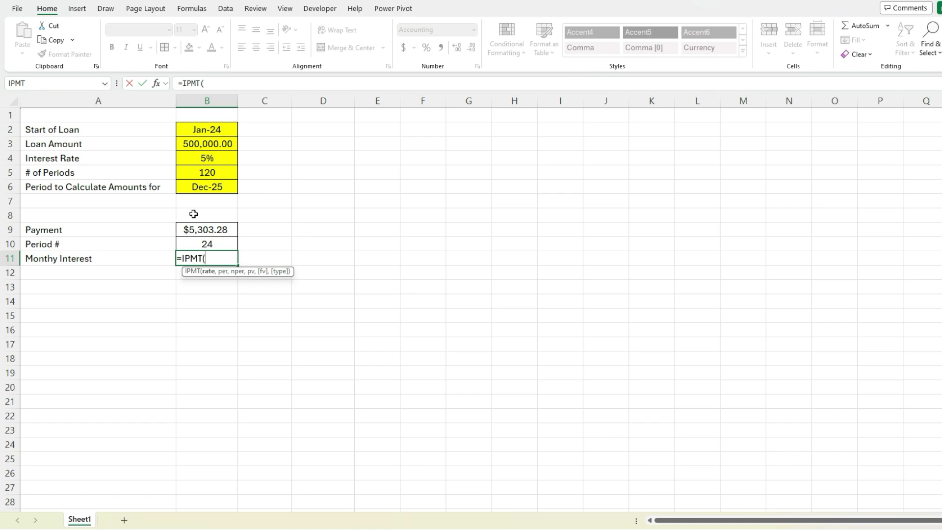
left_click(207, 159)
type("/12,")
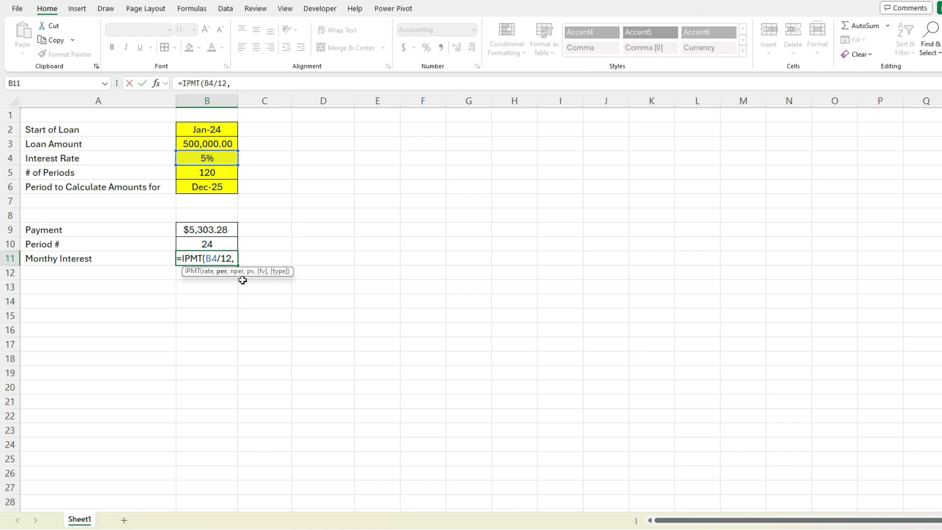
left_click(213, 245)
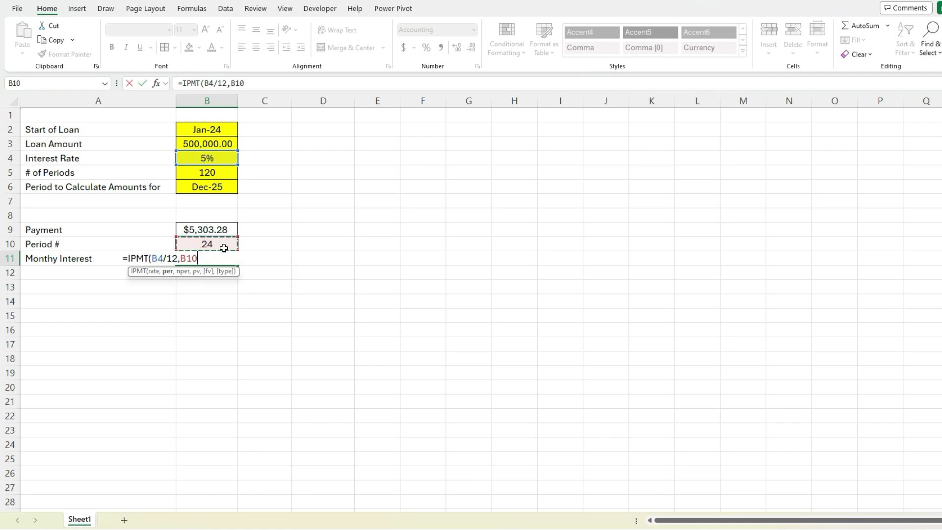
type(",")
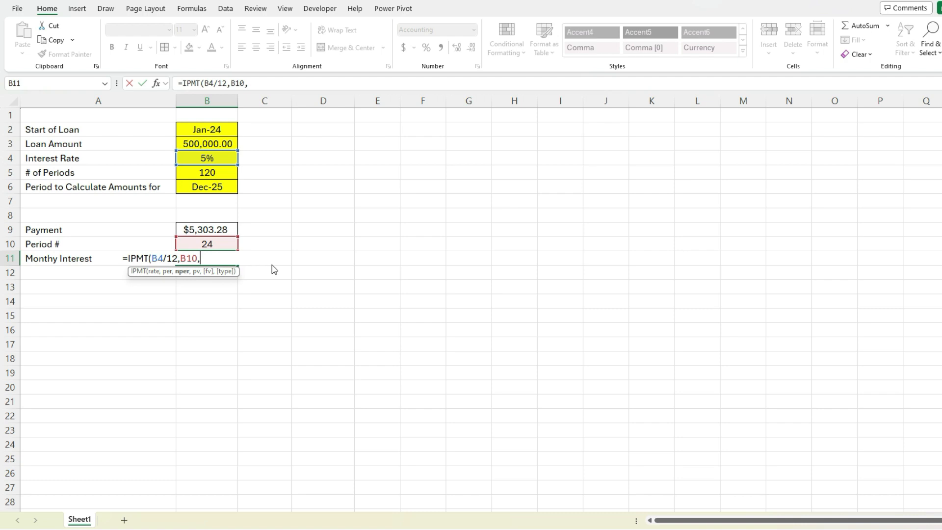
left_click(227, 173)
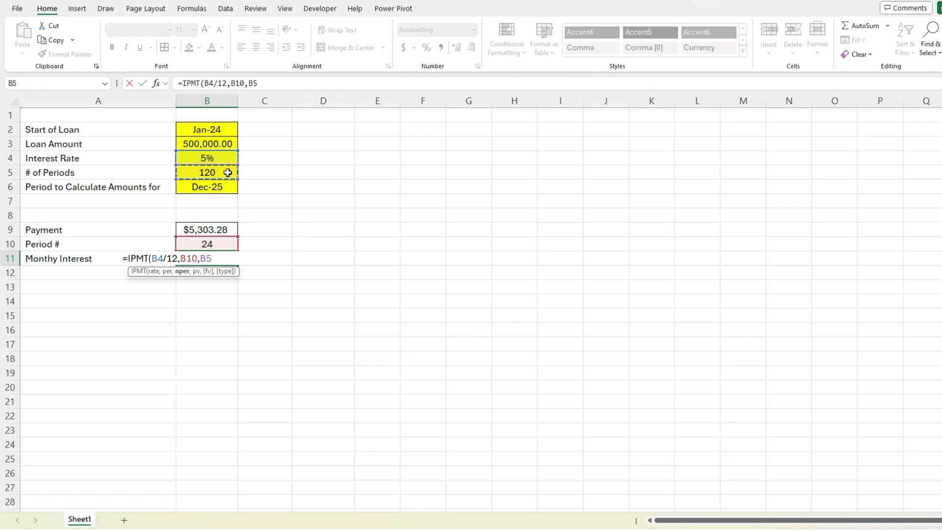
type(",")
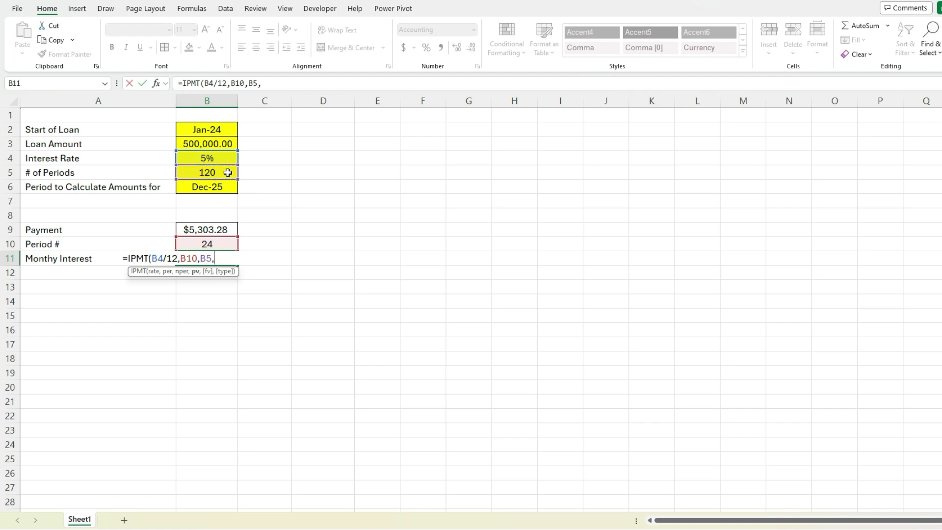
type("-")
left_click(222, 141)
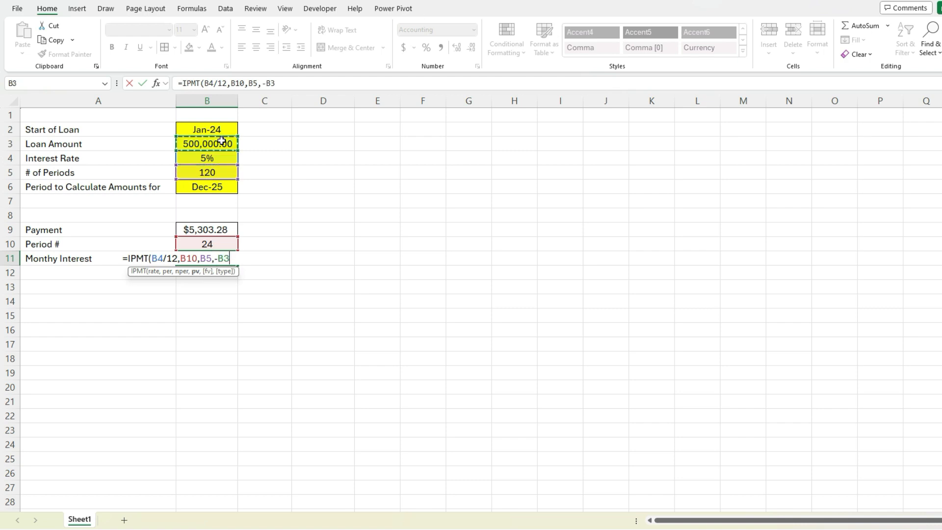
type(")")
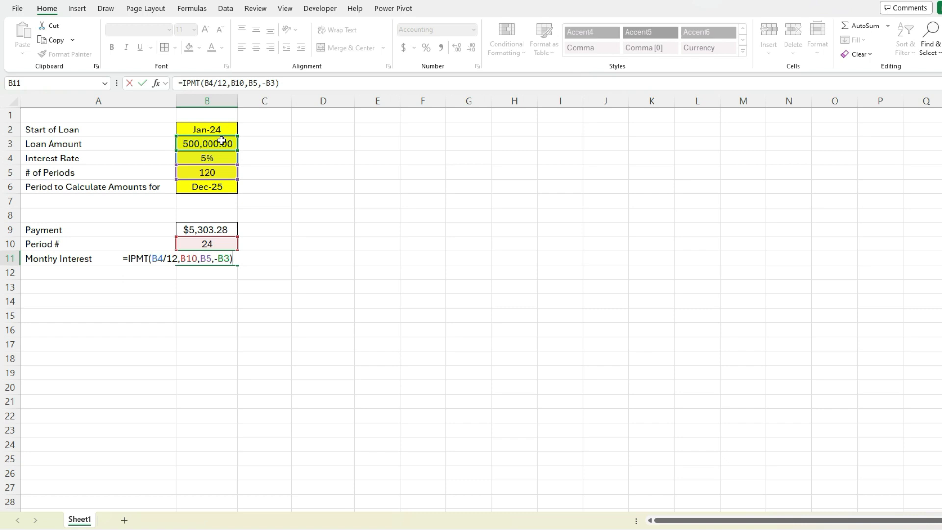
key("Return")
Step: Add borders around the monthly interest cell B11
key("Up")
key("Right")
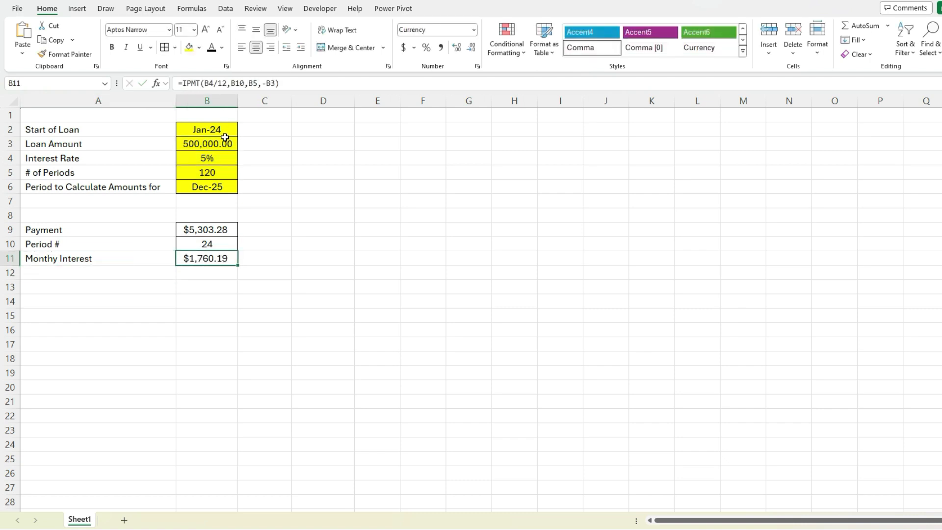
left_click(164, 47)
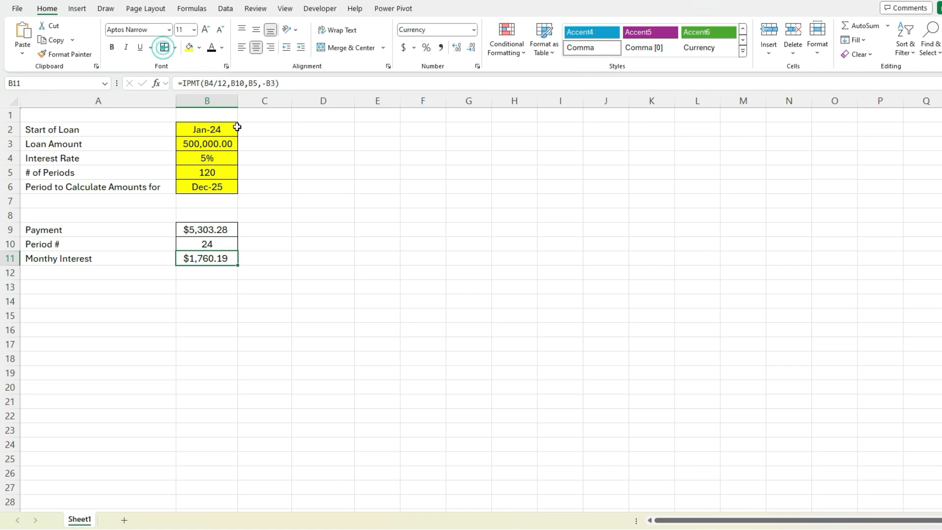
Step: Enter the label Monthly Principal Payment in A12
left_click(145, 272)
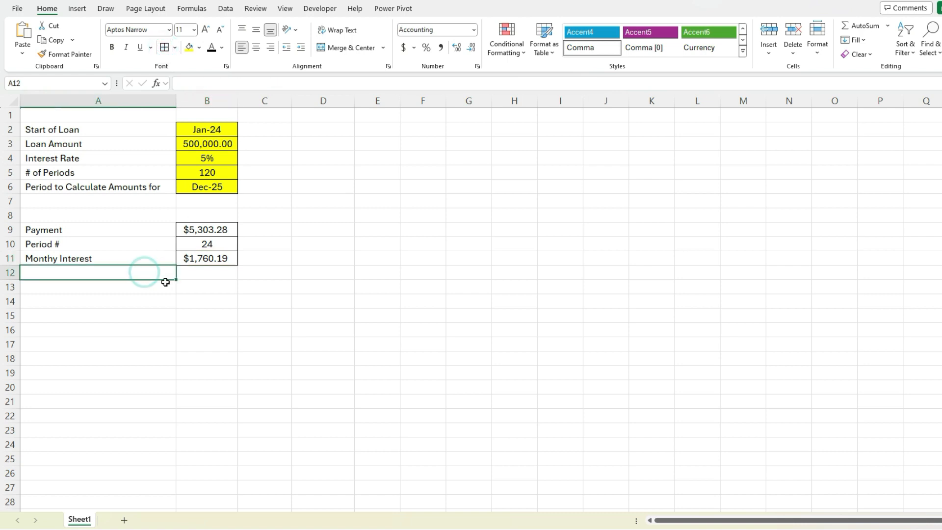
type("Monthl")
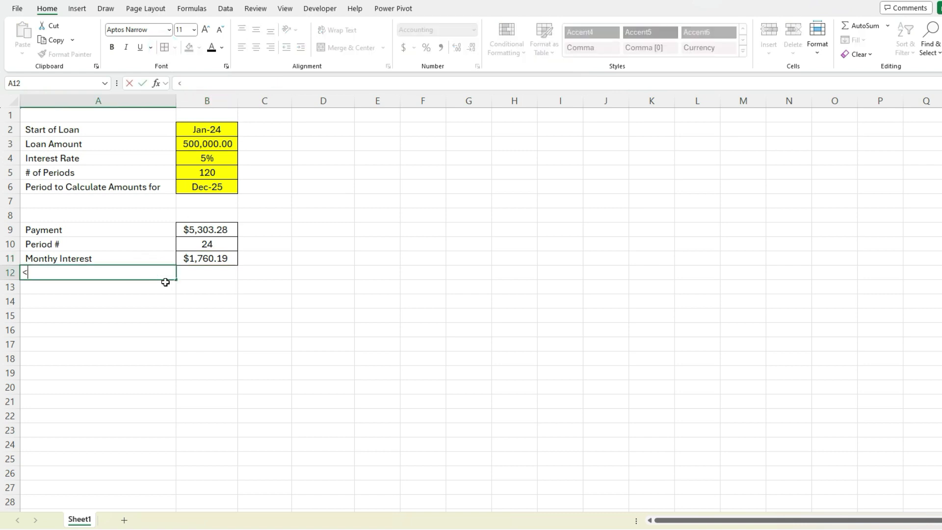
type("y Principal Payment")
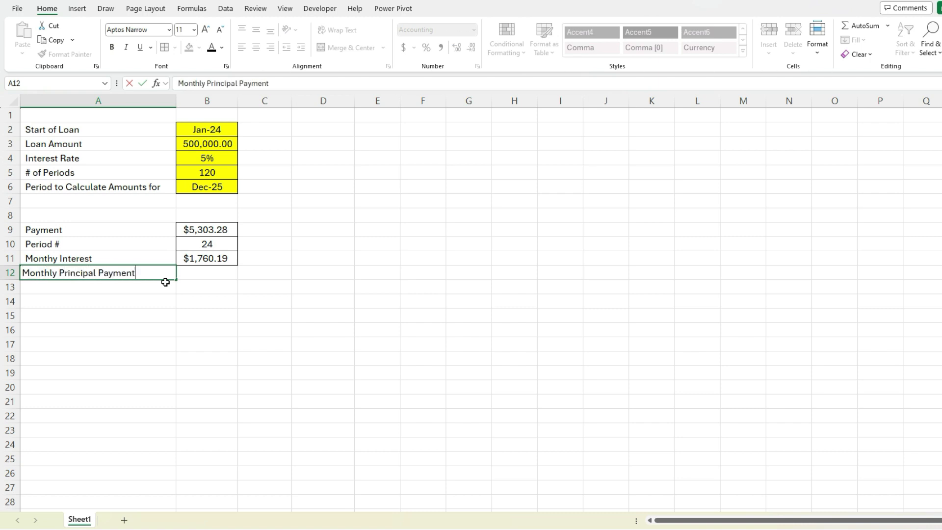
key("Tab")
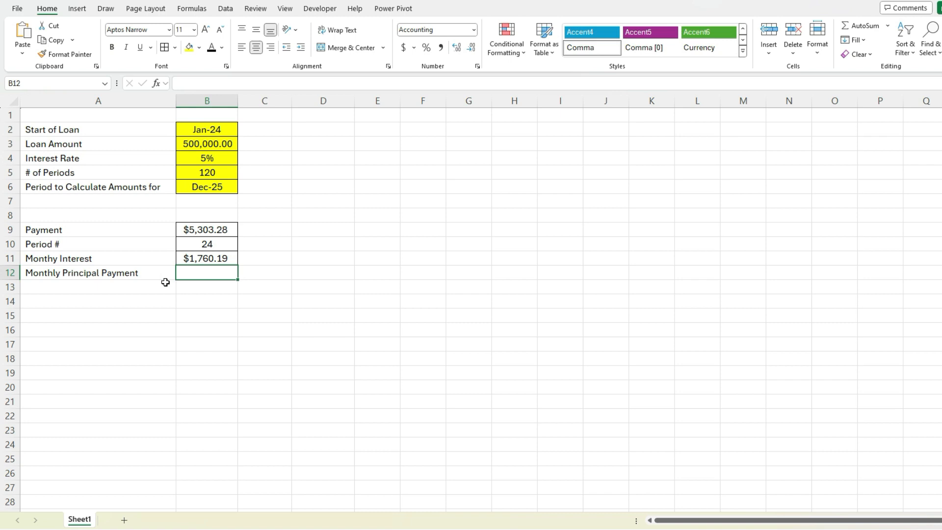
Step: Copy the IPMT formula from the monthly interest cell B11 into B12 with unchanged references
left_click(211, 259)
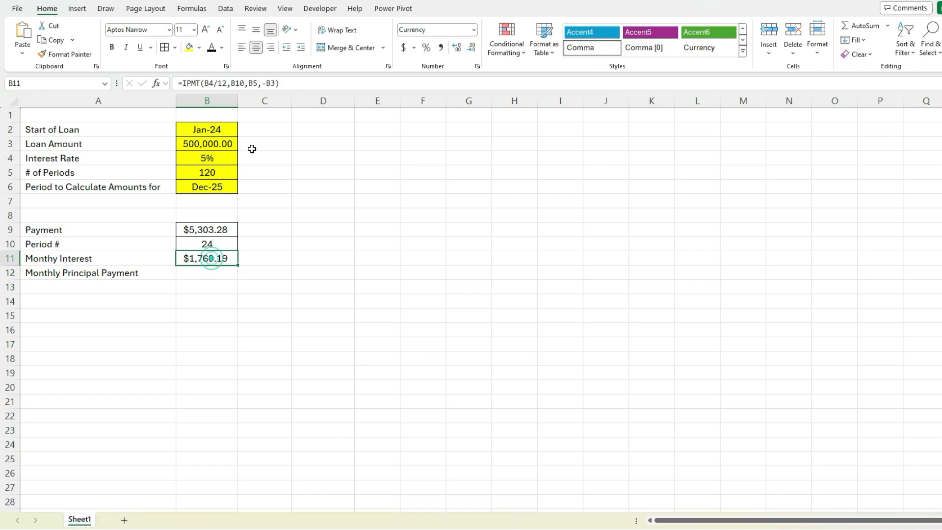
triple_click(283, 83)
key("ctrl+c")
key("Escape")
left_click(212, 271)
left_click(230, 83)
key("ctrl+v")
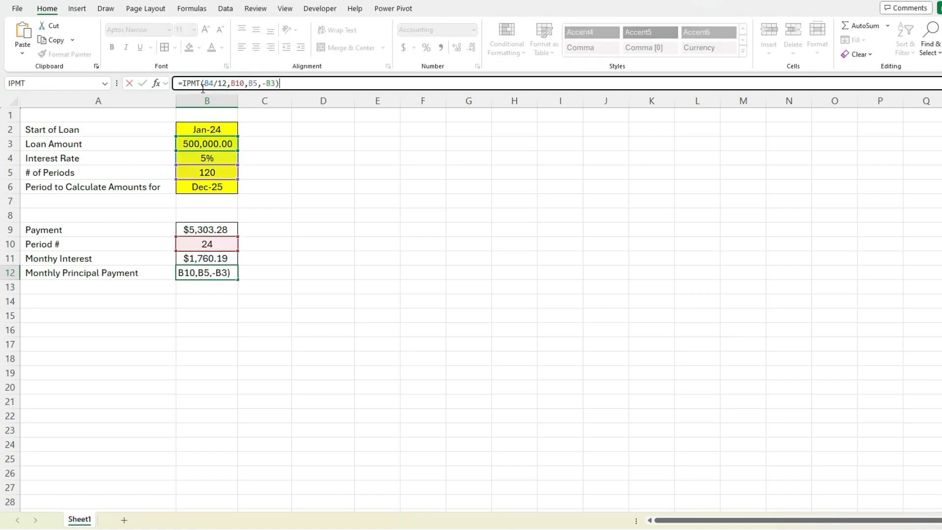
key("Return")
key("Up")
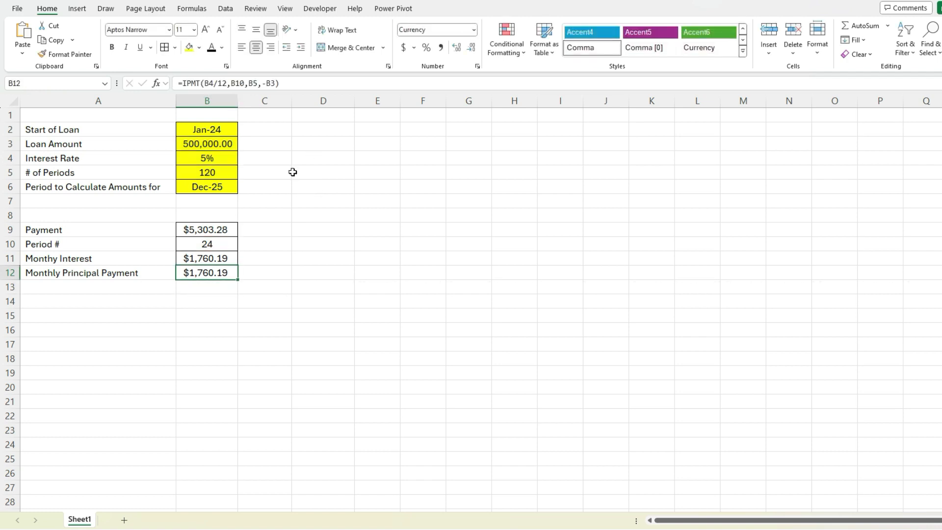
Step: Change the B12 formula to =PPMT(B4/12,B10,B5,-B3) and add borders around the cell
left_click(184, 82)
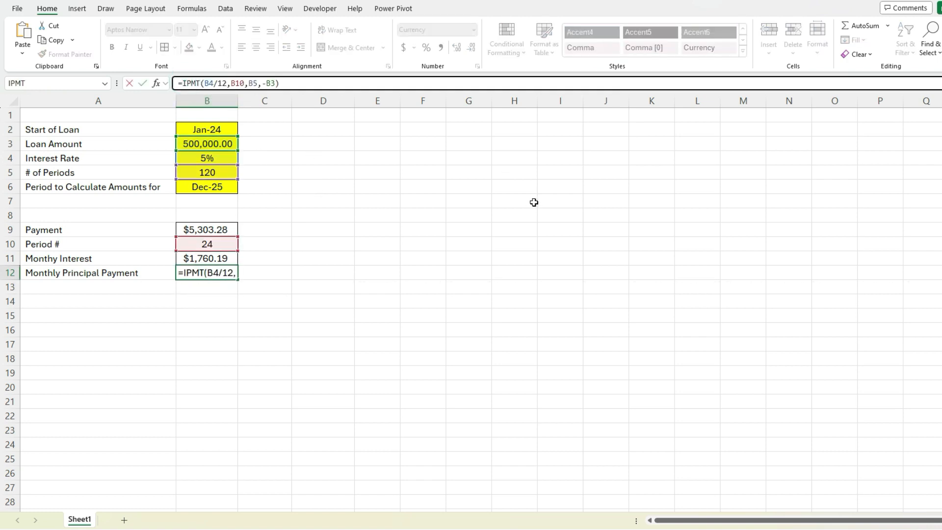
key("Delete")
type("P")
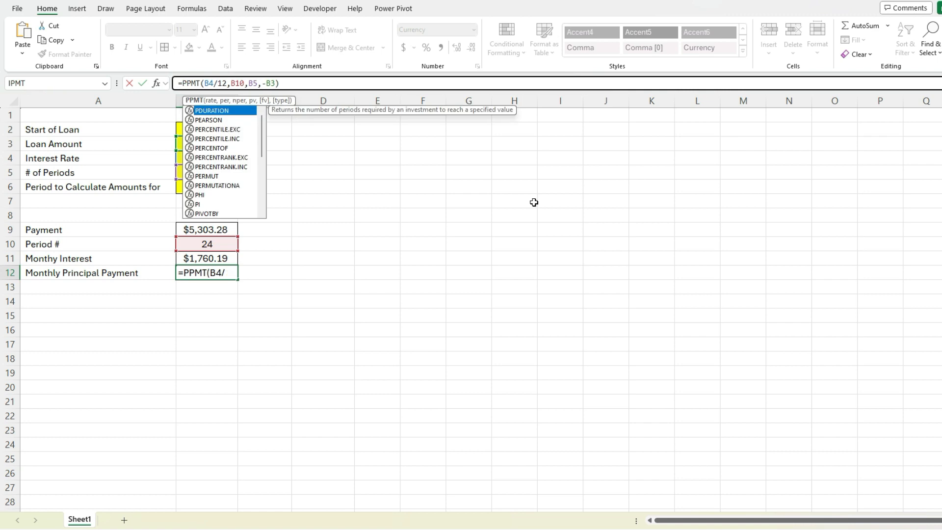
key("Return")
key("Up")
left_click(164, 47)
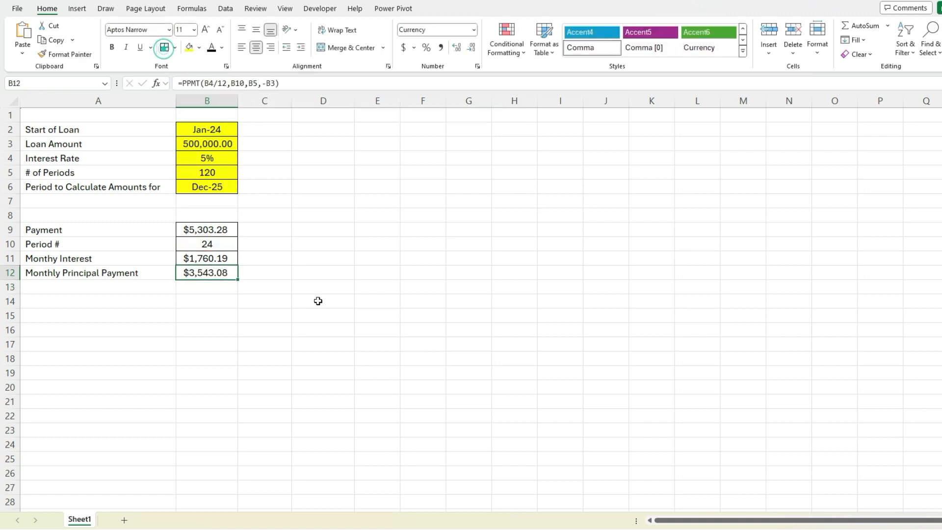
Step: Check the split by adding principal and interest in B13 with =+B12+B11, and clear the cell again
left_click(224, 290)
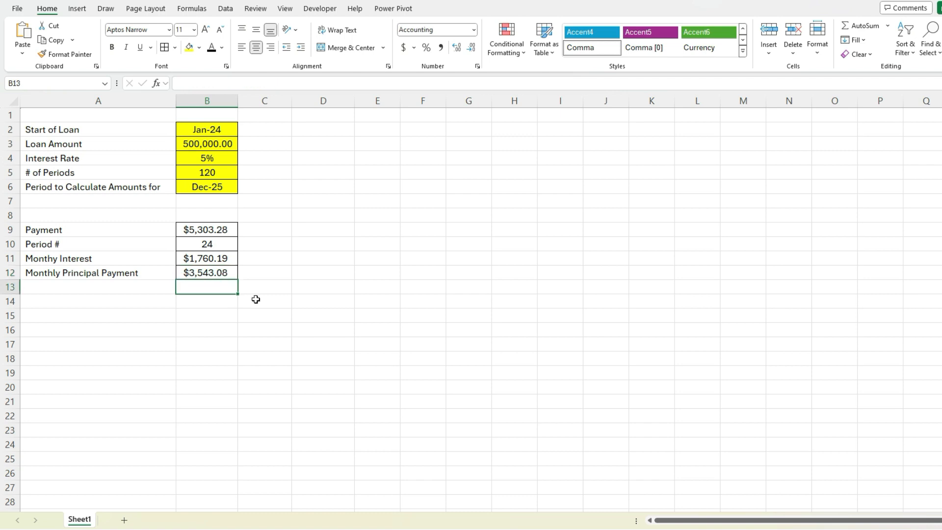
type("=B11+B12")
key("Return")
key("Up")
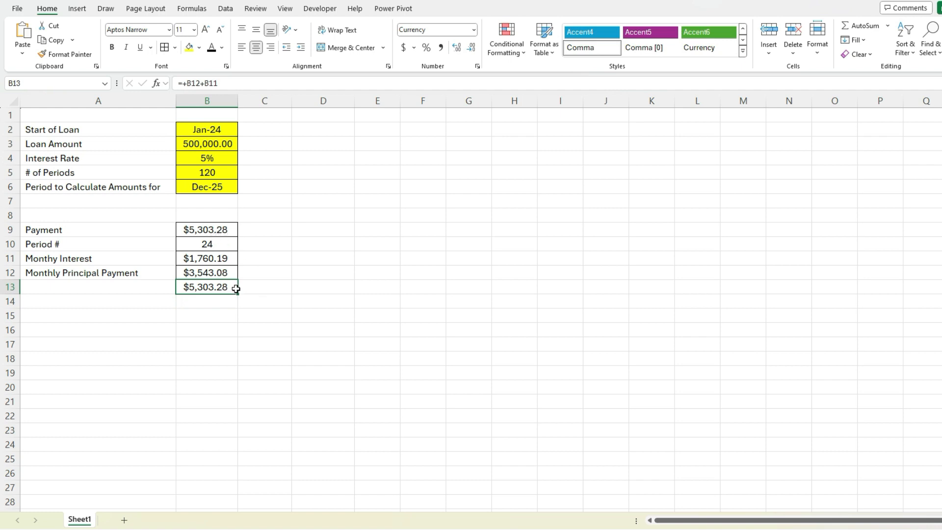
key("Delete")
Step: Enter the label Ending Balance in A13 below Monthly Principal Payment
key("Left")
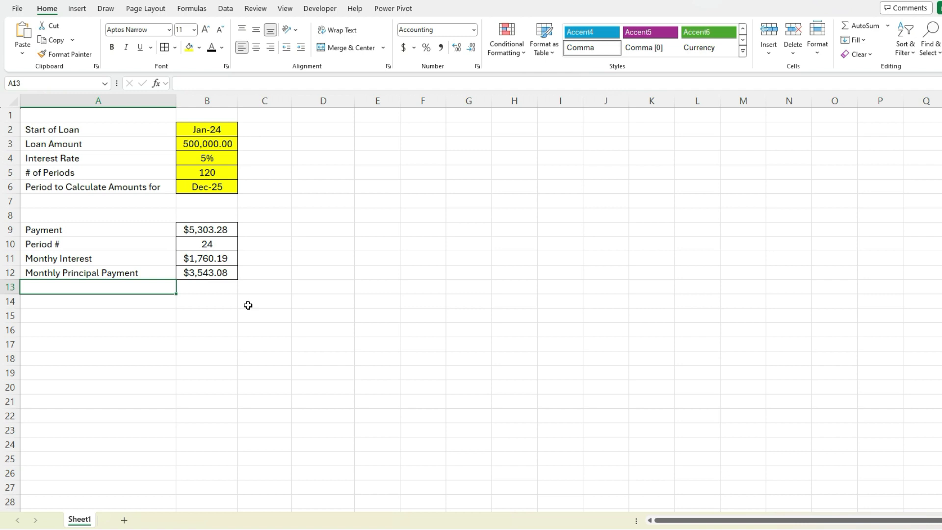
type("Ending Balance")
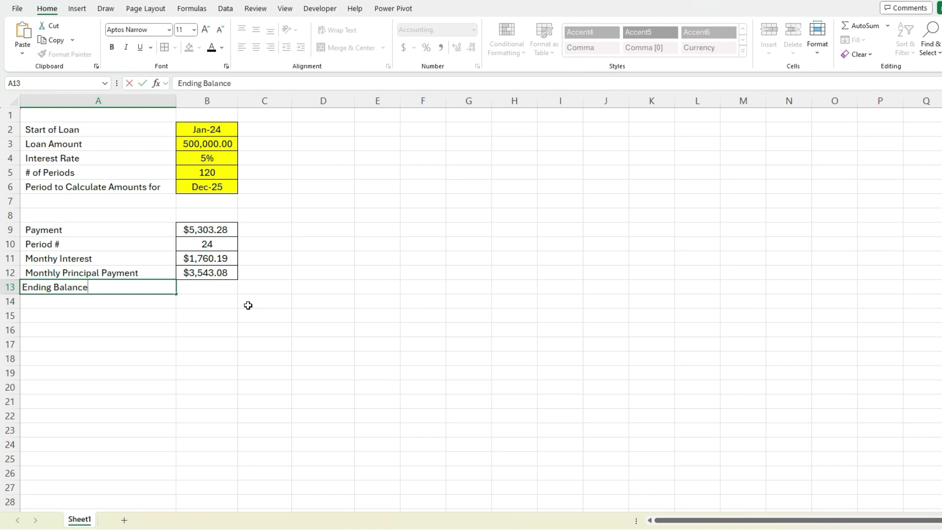
key("Tab")
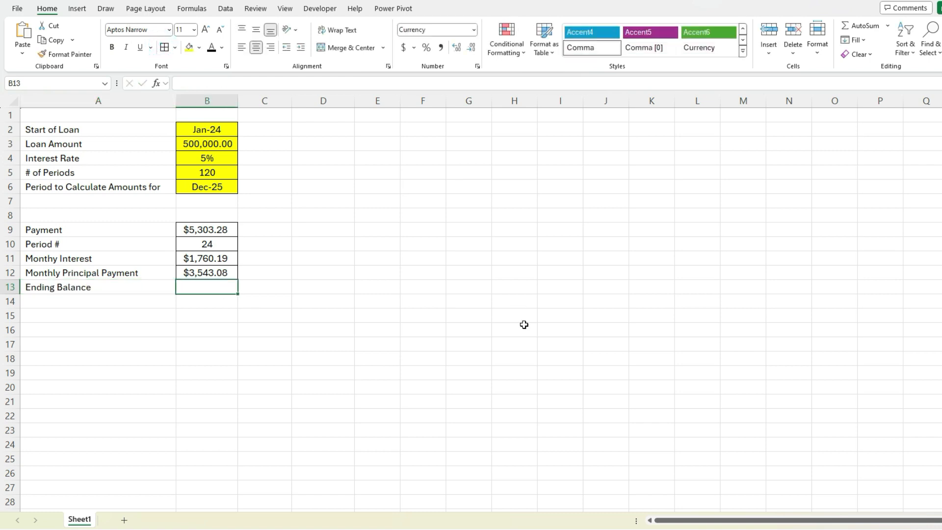
Step: Enter the ending balance formula =FV(B4/12,B5,B9,-B3) in B13
type("=fv")
key("Tab")
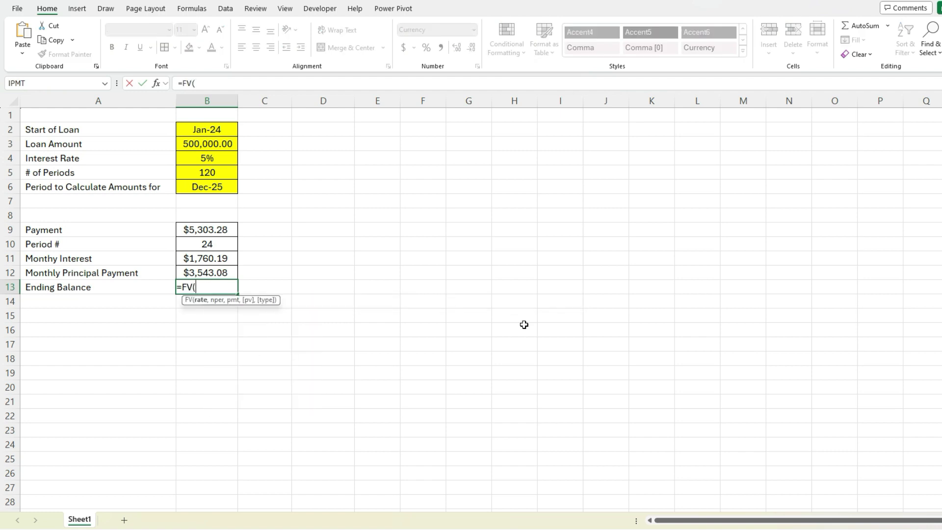
left_click(217, 157)
type("2,")
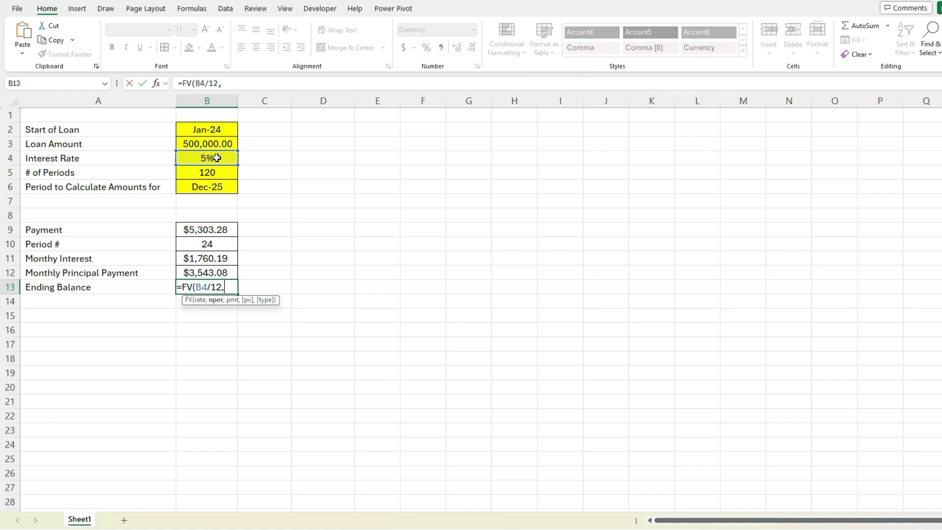
left_click(223, 172)
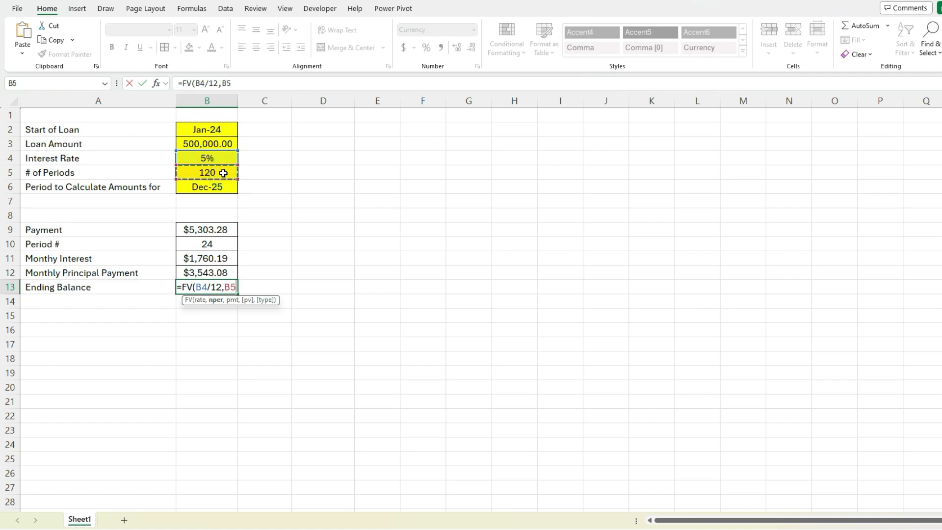
type(",")
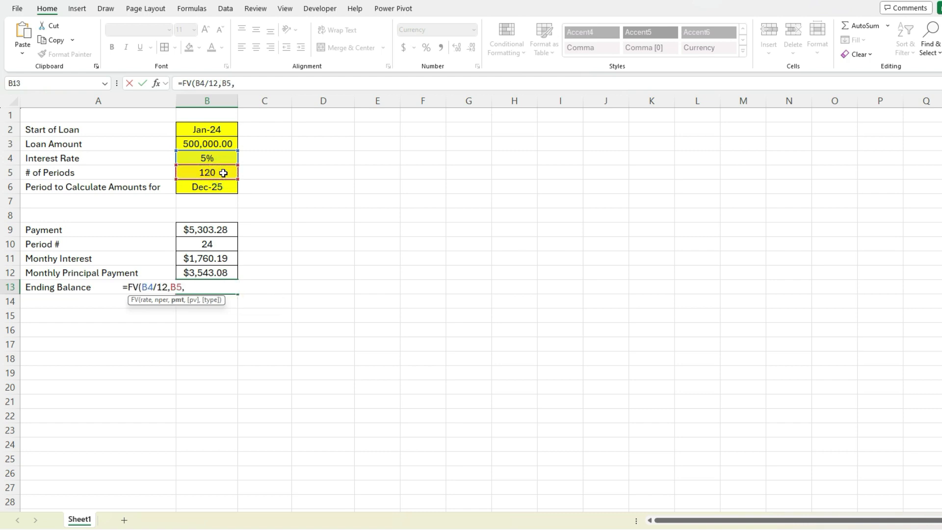
left_click(208, 231)
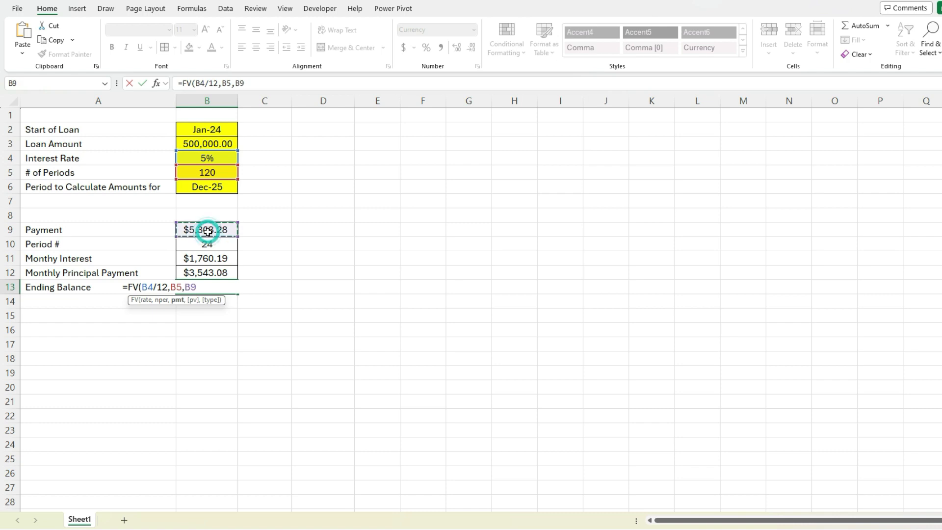
type(",-")
left_click(211, 142)
key("Return")
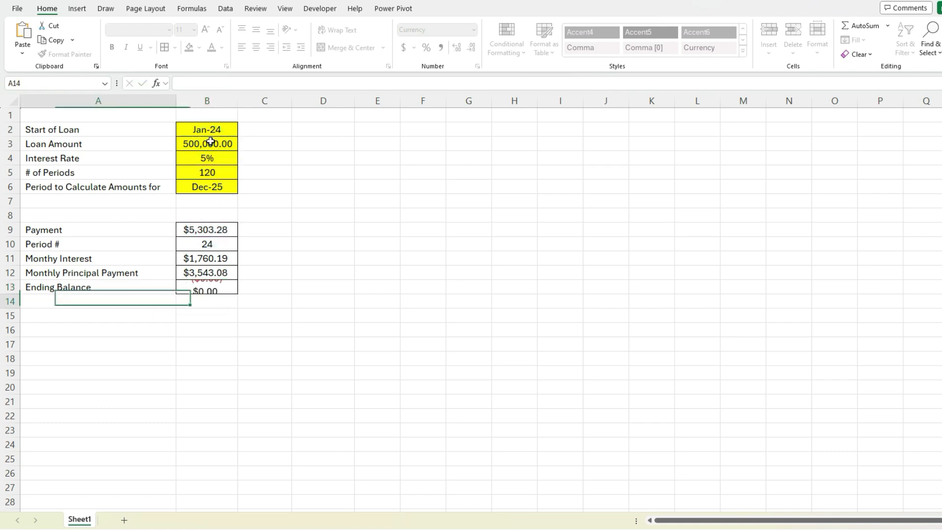
Step: Replace B5 with the period number B10 in the FV formula in B13 and apply the dollar accounting format
left_click(207, 287)
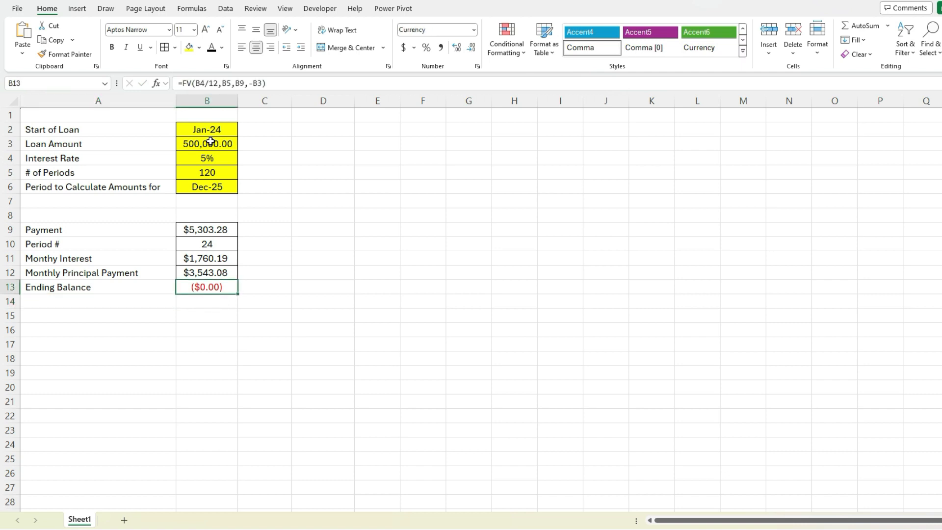
left_click(248, 84)
left_click(226, 84)
double_click(226, 84)
key("Delete")
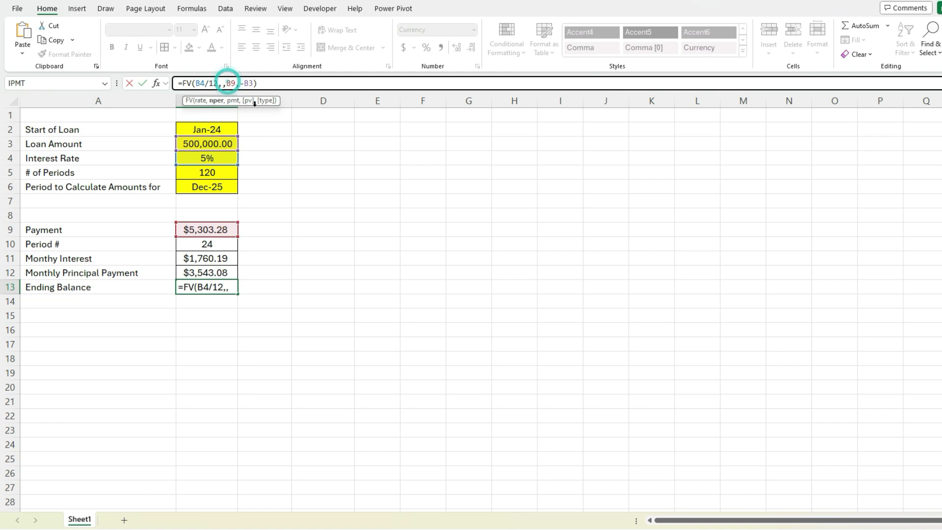
left_click(218, 248)
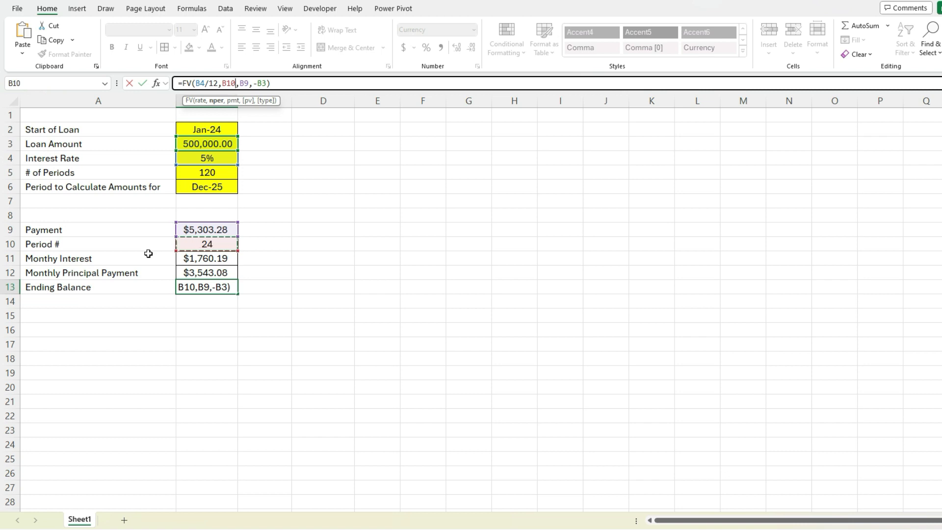
key("Return")
key("Up")
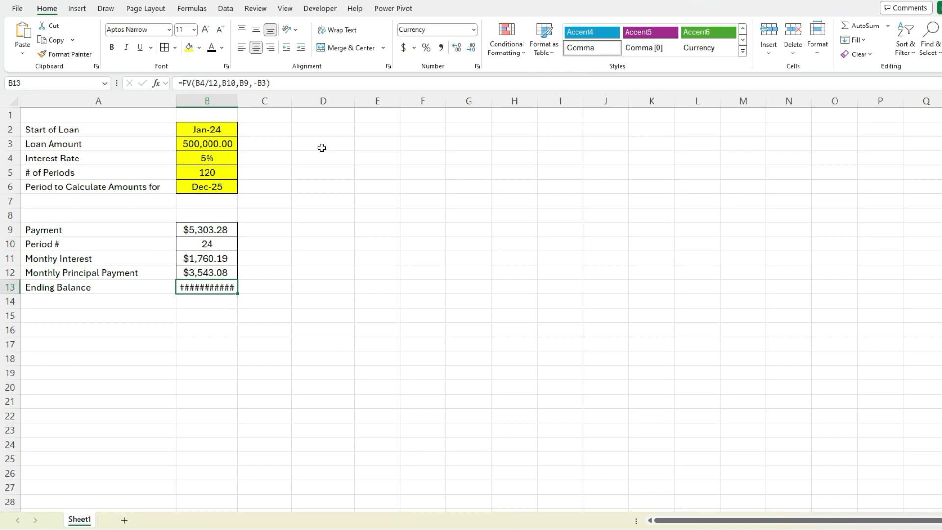
left_click(404, 47)
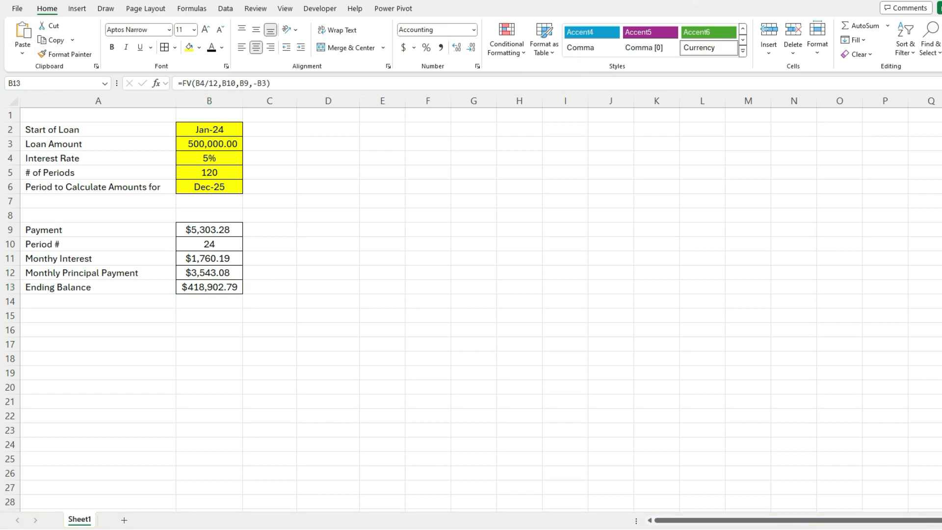
Step: Start a check table with the header PER in E2 and period 1 in E3
left_click(385, 130)
double_click(398, 129)
type("PER")
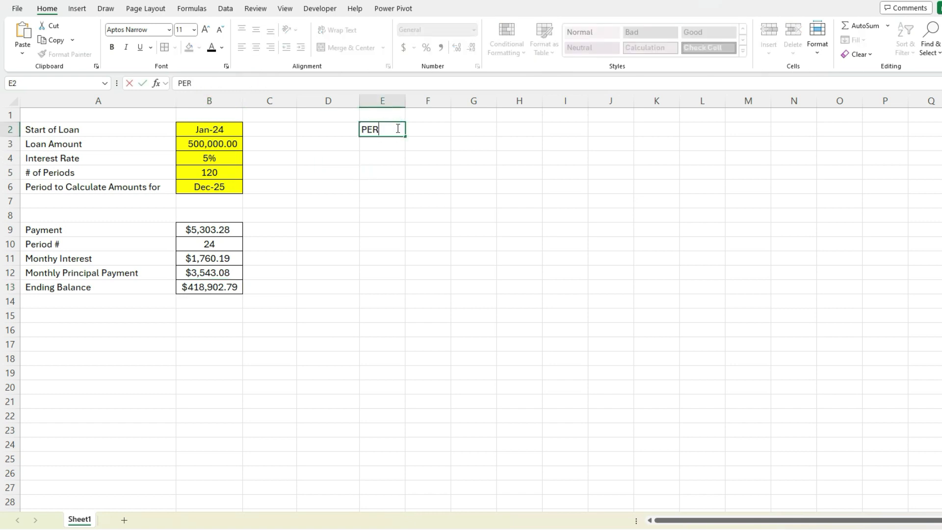
key("Return")
type("1")
key("Return")
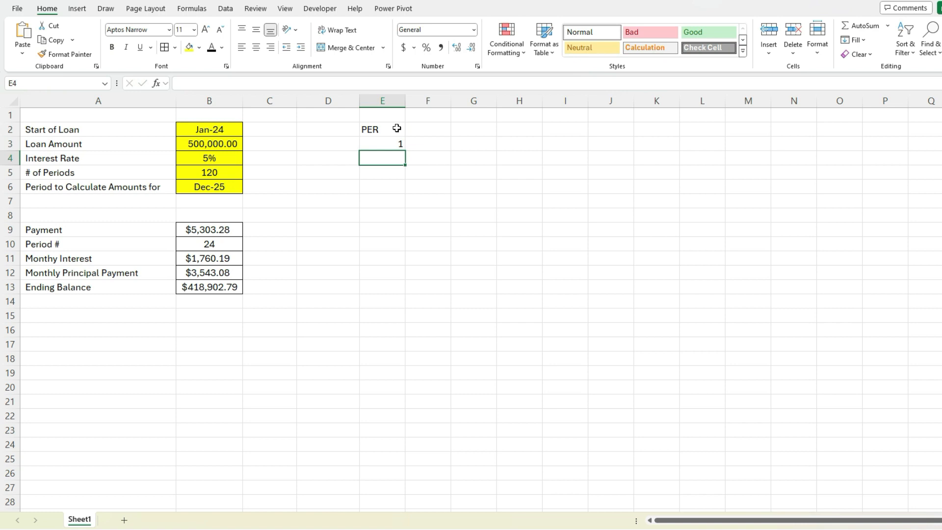
Step: Enter the headers START, PMT, INT, PRINCIPAL and END in F2:J2 and autofit the PRINCIPAL column's width
key("Up")
key("Up")
key("Right")
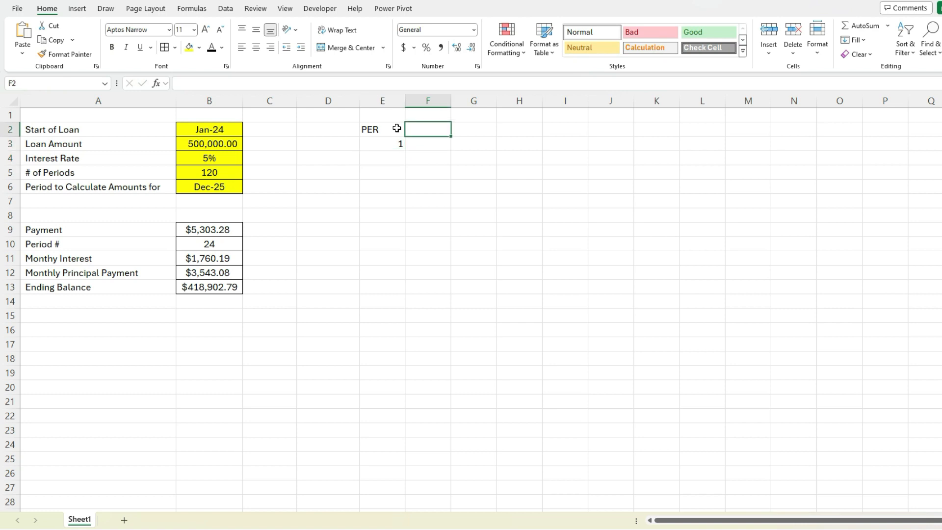
type("START")
key("Tab")
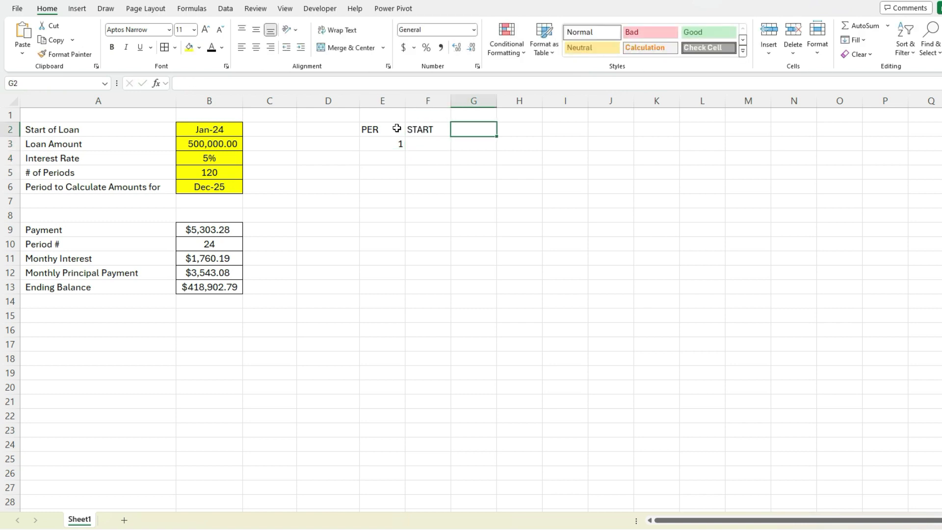
type("PMT")
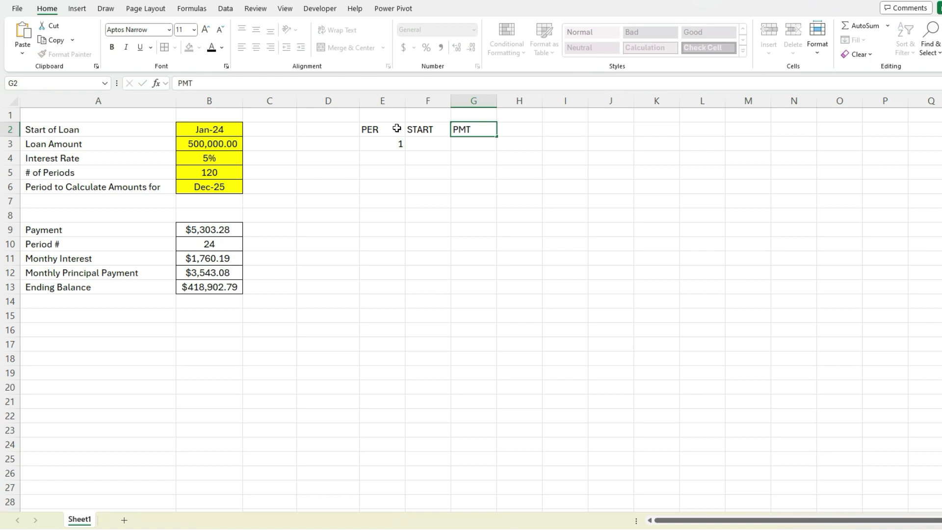
key("Tab")
type("INT")
key("Tab")
type("PRINCIPAL")
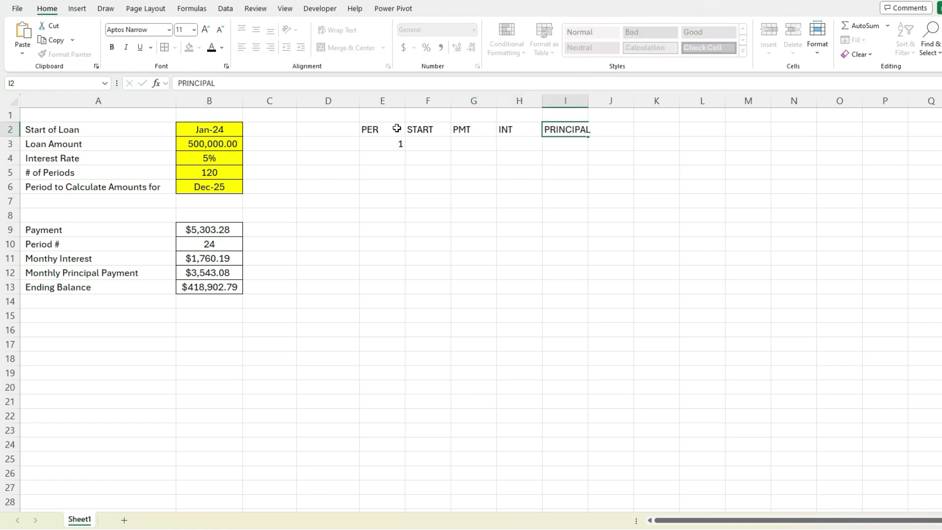
key("Tab")
type("END")
key("Return")
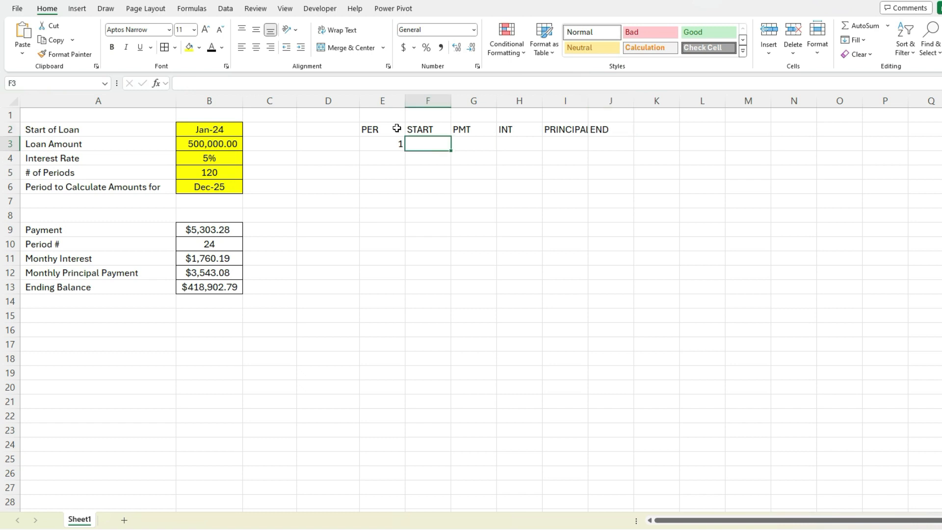
double_click(588, 101)
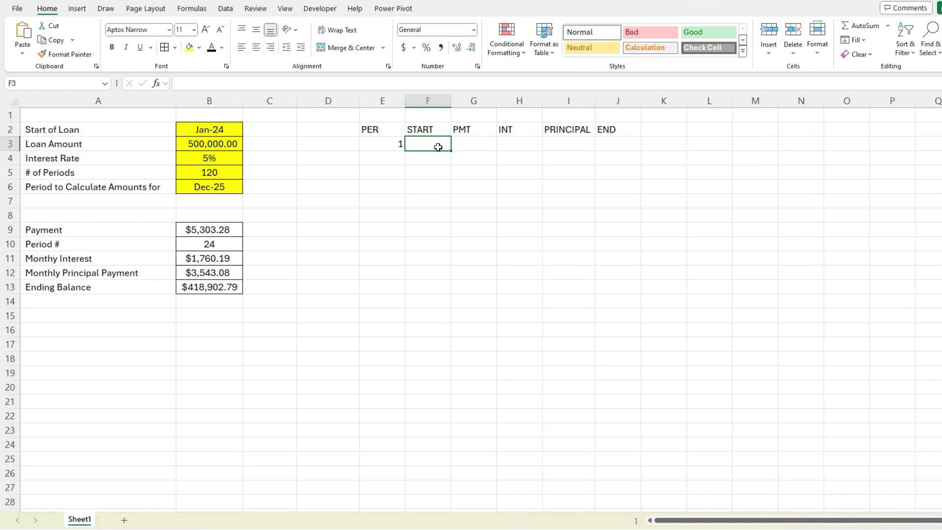
Step: Link the first period's START in F3 to loan amount B3 and PMT in G3 to the payment as $B$9
type("=")
left_click(235, 143)
key("Tab")
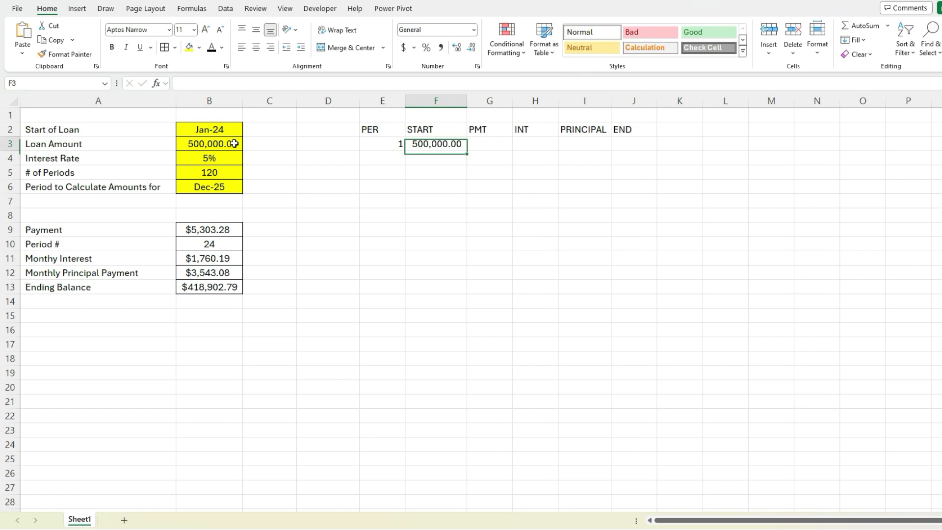
type("=")
left_click(232, 230)
double_click(189, 84)
key("F4")
key("Tab")
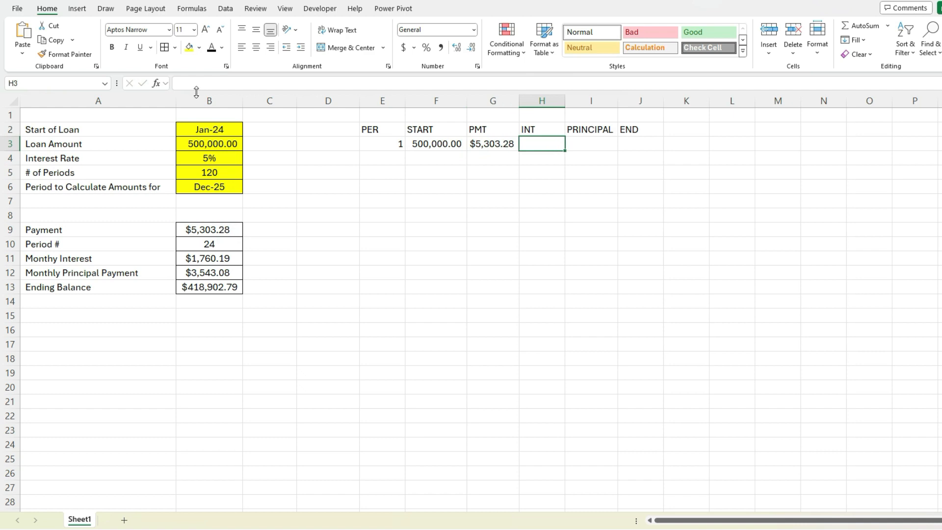
Step: Calculate the first period's interest in H3 as START times the absolute interest rate divided by 12, =F3*$B$4/12
type("=")
left_click(437, 142)
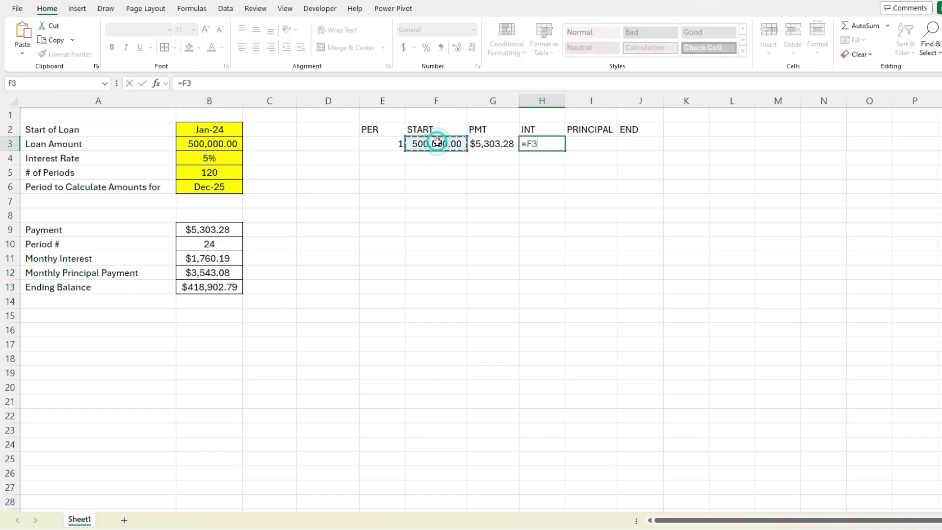
type("*")
left_click(211, 155)
type("/12")
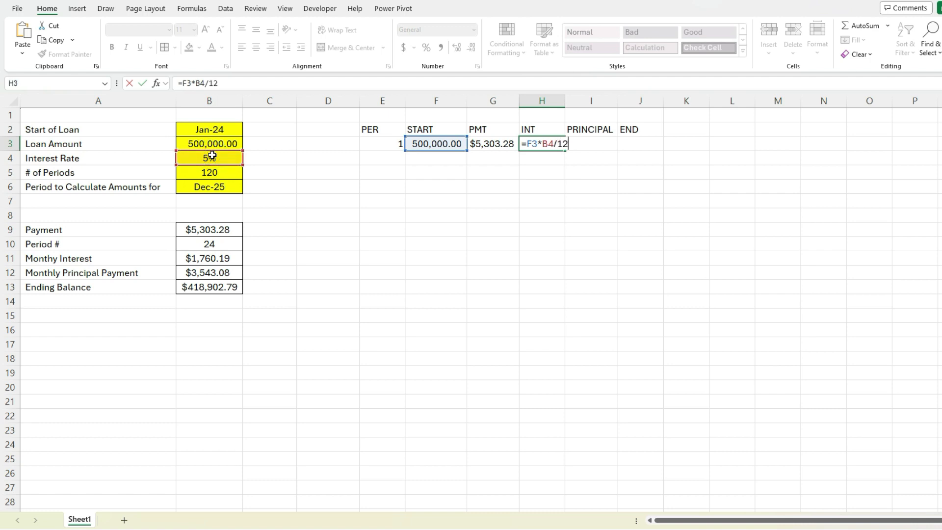
left_click(198, 83)
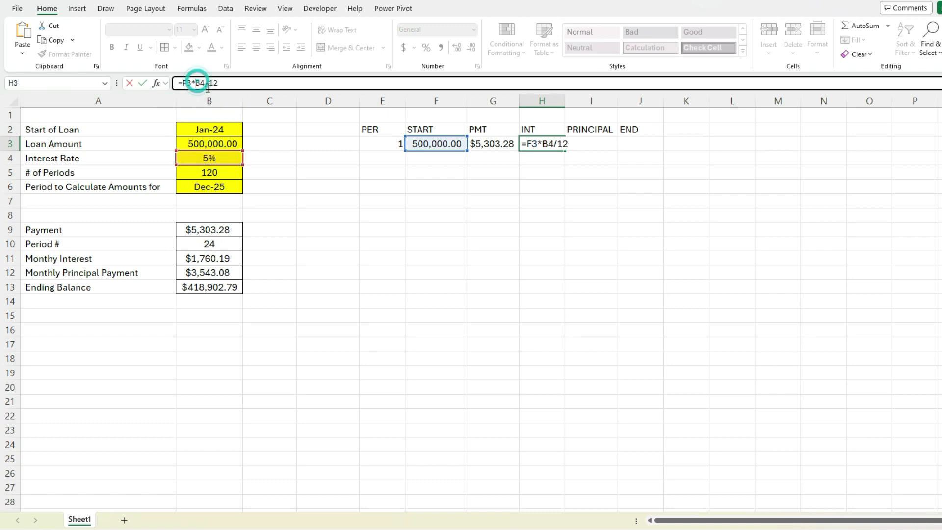
key("F4")
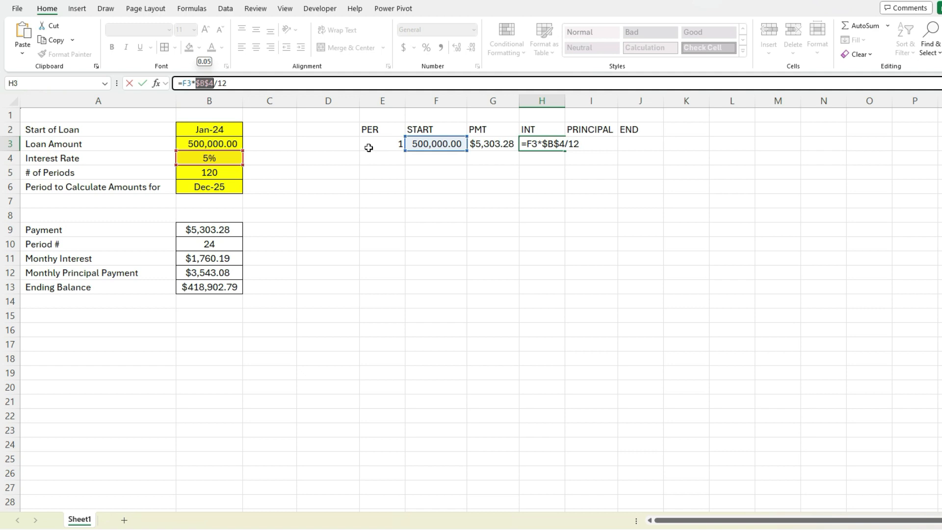
key("Return")
Step: Calculate the first period's PRINCIPAL in I3 as payment minus interest, =G3-H3
key("Up")
key("Right")
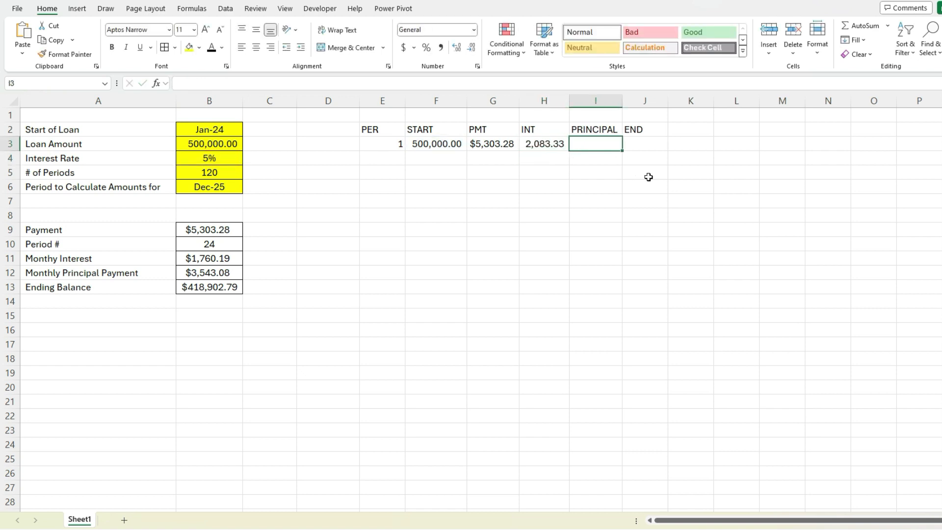
type("=")
key("Left")
key("Left")
type("-")
key("Left")
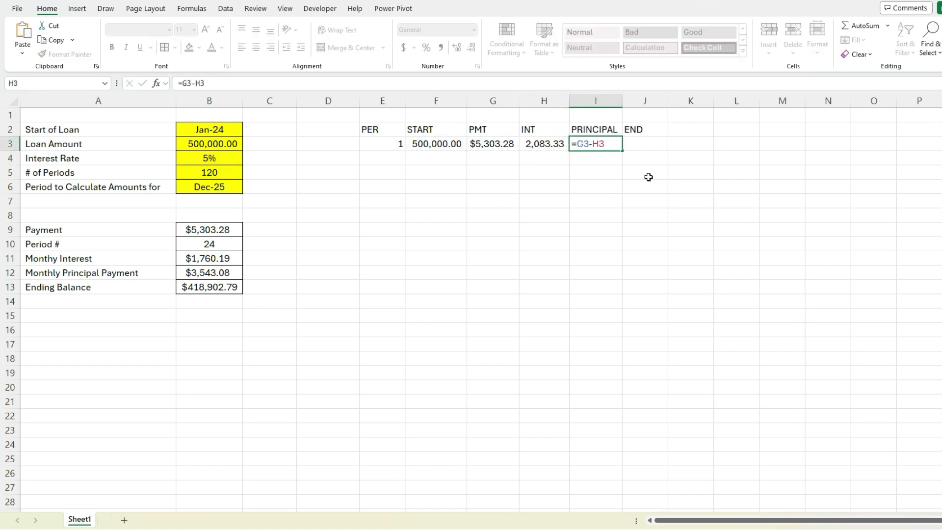
key("Return")
Step: Calculate the first period's END balance in J3 as START minus PRINCIPAL, =F3-I3
key("Up")
key("Right")
type("=")
key("Left")
key("Left")
key("Left")
key("Left")
type("-")
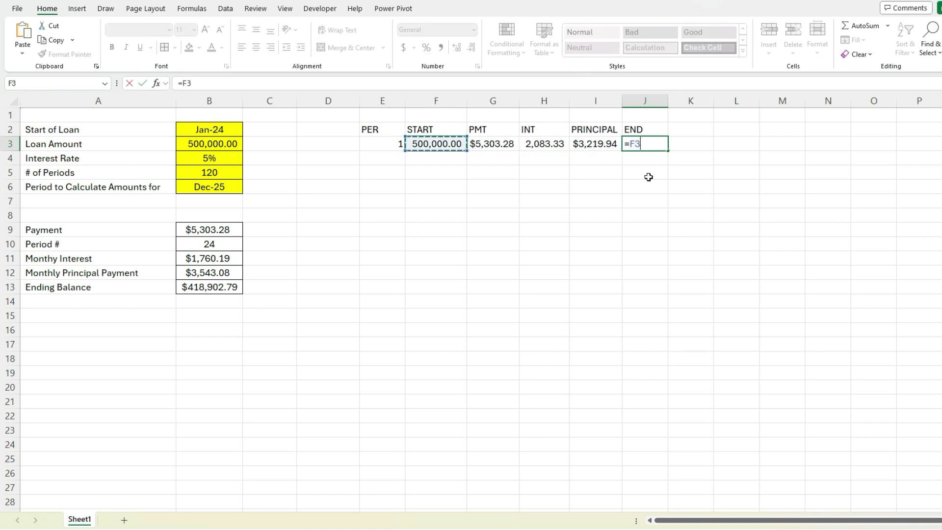
key("Left")
key("Return")
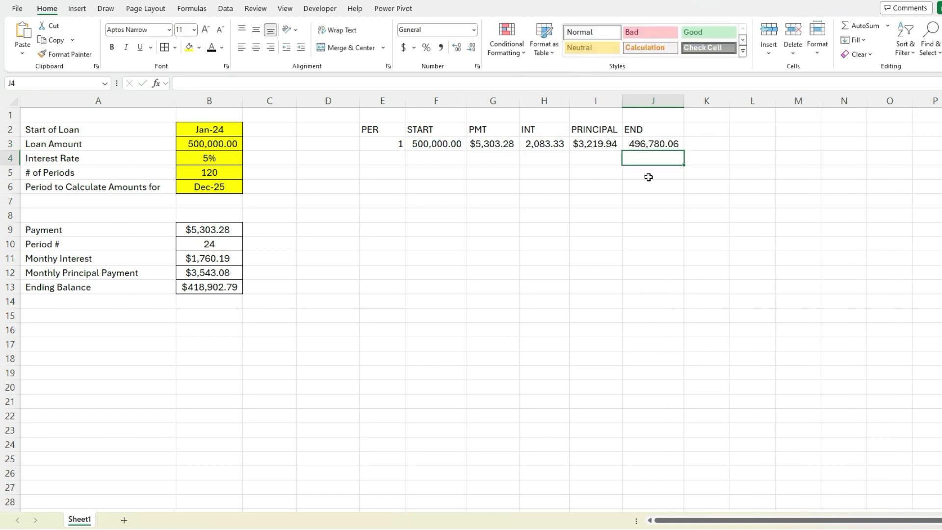
Step: Enter a formula in E4 that adds 1 to the previous period number in E3
key("Left")
key("Left")
key("Left")
key("Left")
key("Left")
type("+")
key("Up")
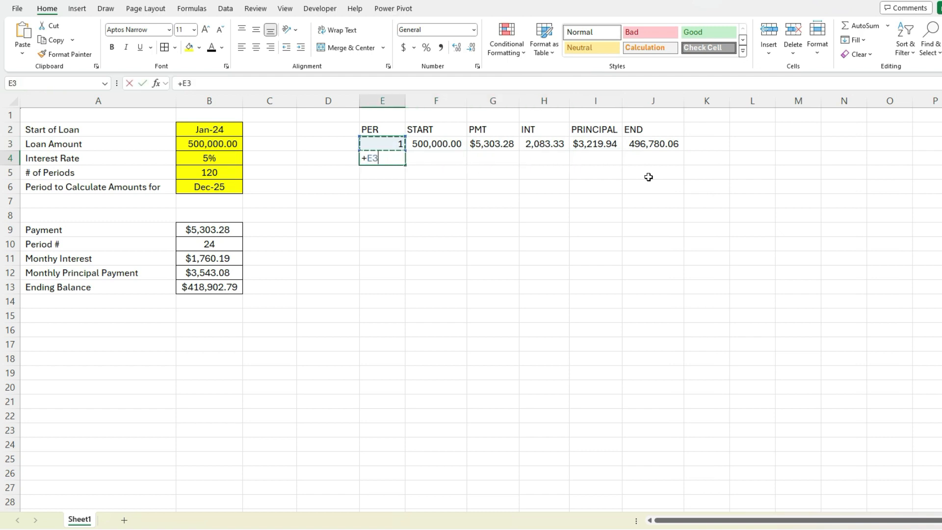
type("+1")
key("Tab")
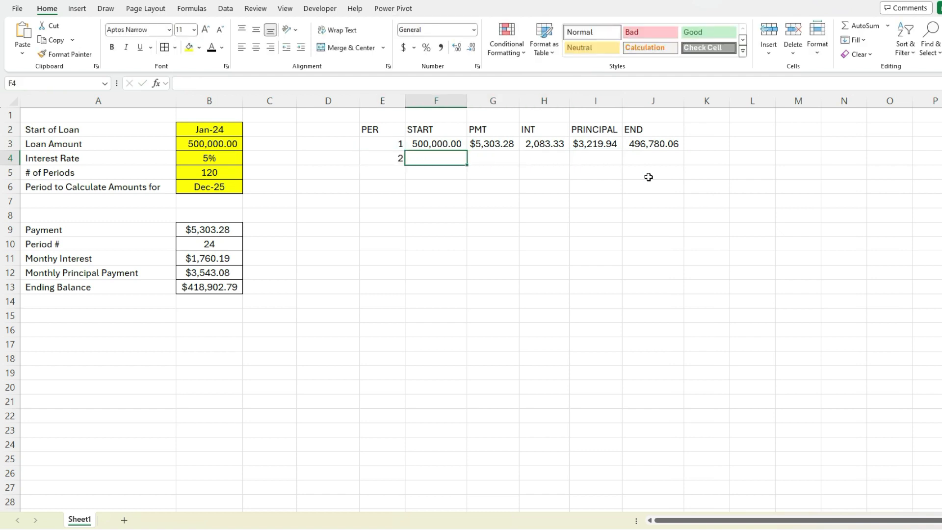
Step: Link the second period's START in F4 to the first period's END balance in J3
type("+")
key("Up")
key("Right")
key("Right")
key("Right")
key("Right")
key("Tab")
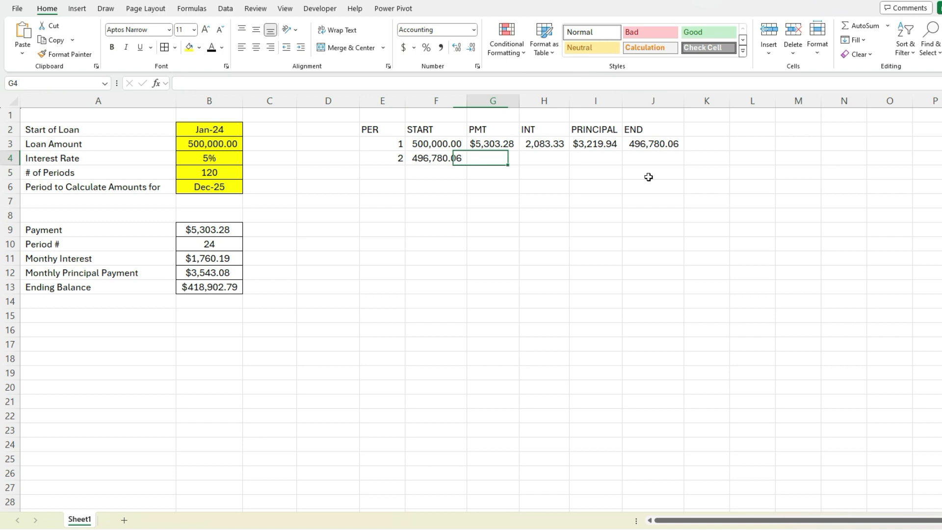
Step: Copy the PMT, INT, PRINCIPAL and END formulas from row 3 down into G4:J4
key("ctrl+d")
key("Tab")
key("ctrl+d")
key("Tab")
key("ctrl+d")
key("Tab")
key("ctrl+d")
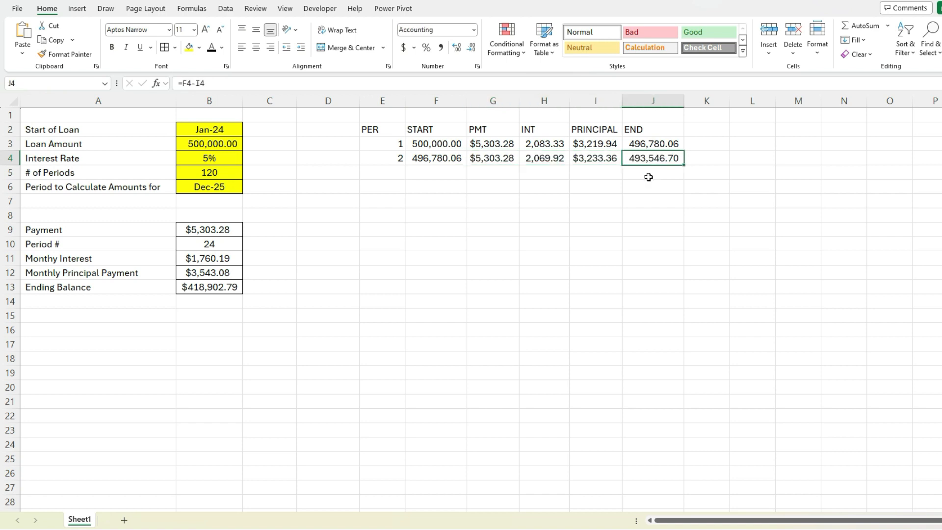
Step: Fill the second period's row E4:J4 down to row 26 to extend the table through period 24
mouse_move(386, 154)
left_mouse_down()
mouse_move(671, 158)
mouse_move(683, 365)
left_mouse_up()
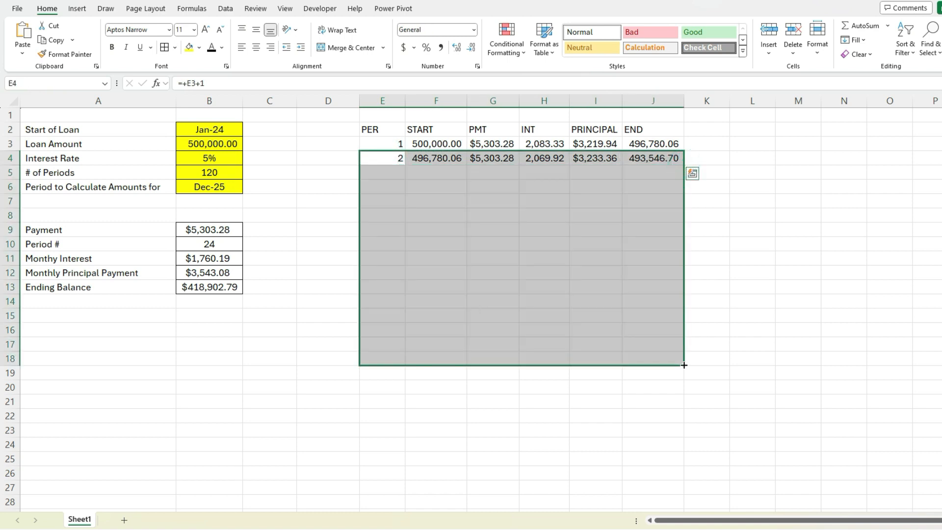
left_click_drag(684, 365, 677, 448)
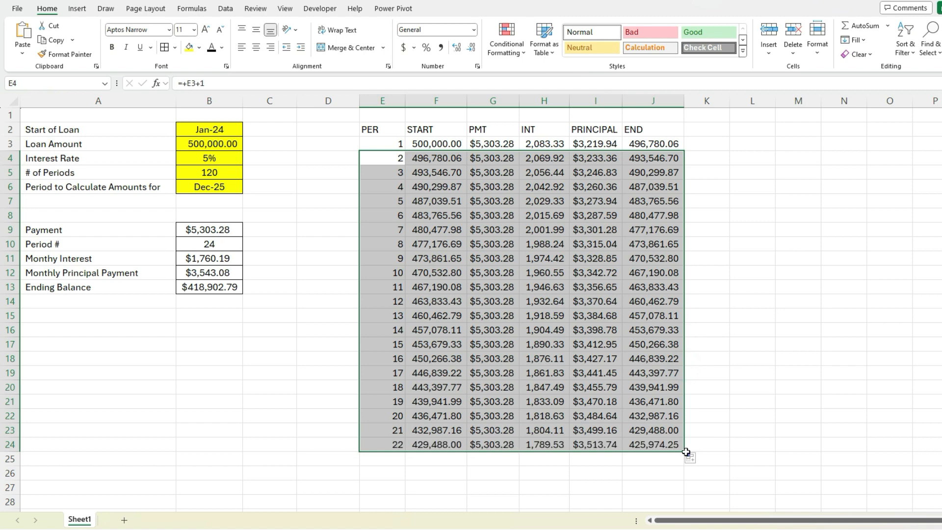
left_click_drag(686, 452, 685, 479)
left_click(747, 438)
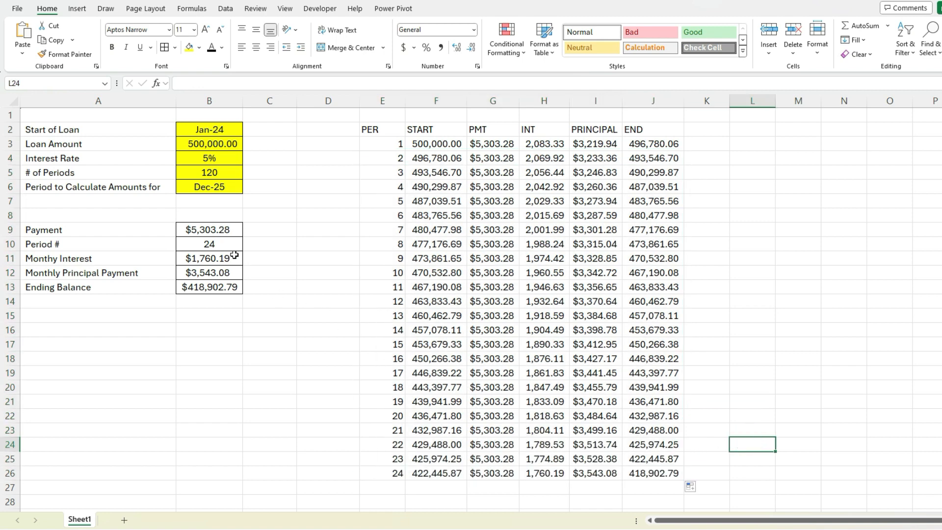
Step: Compare the calculator's payment, interest, principal and ending balance in B9:B13 with the period 24 row of the table
left_click(218, 231)
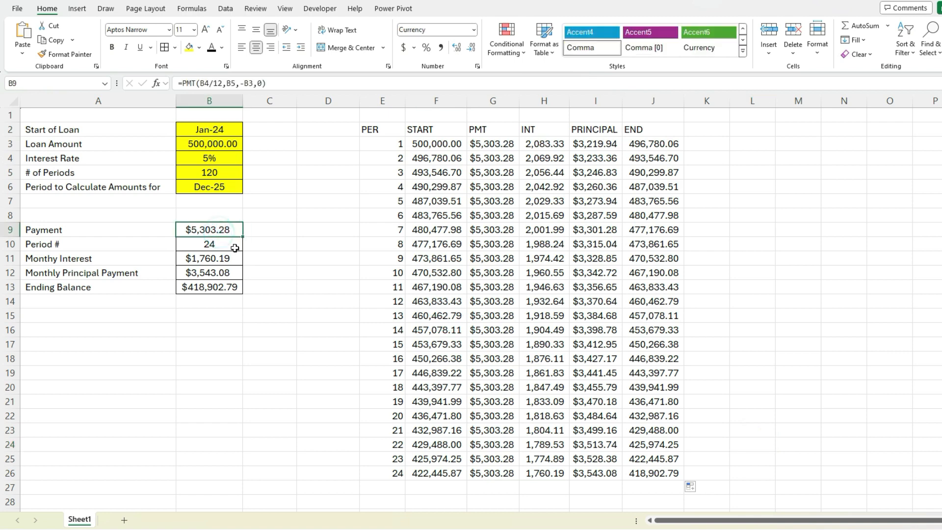
left_click(546, 473)
left_click(224, 260)
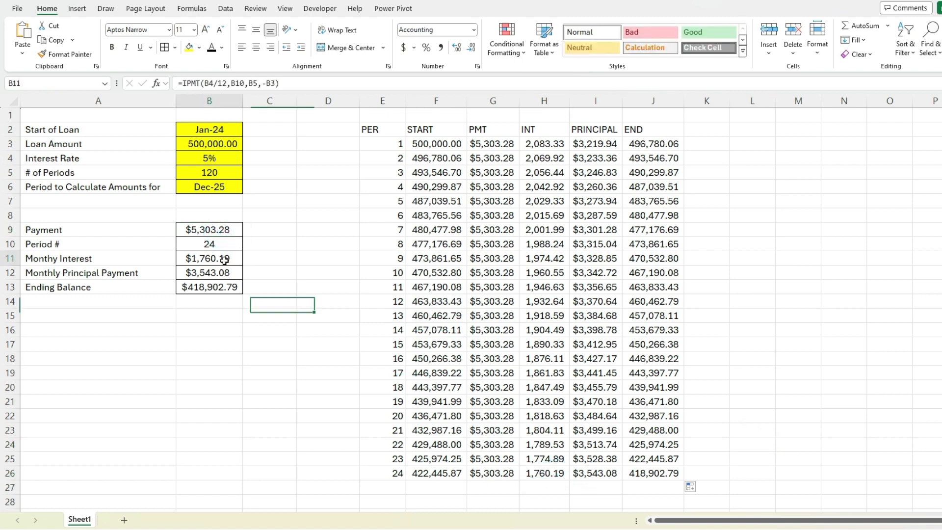
left_click(595, 473)
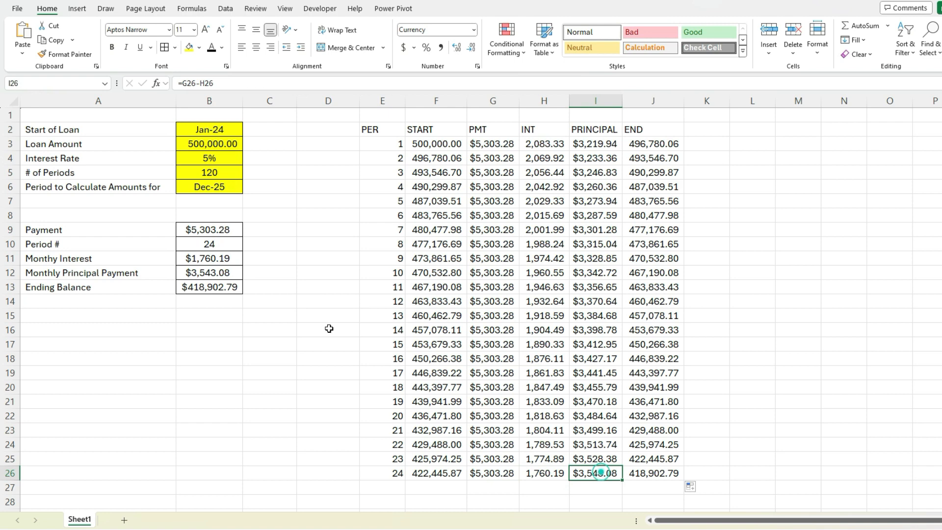
left_click(229, 273)
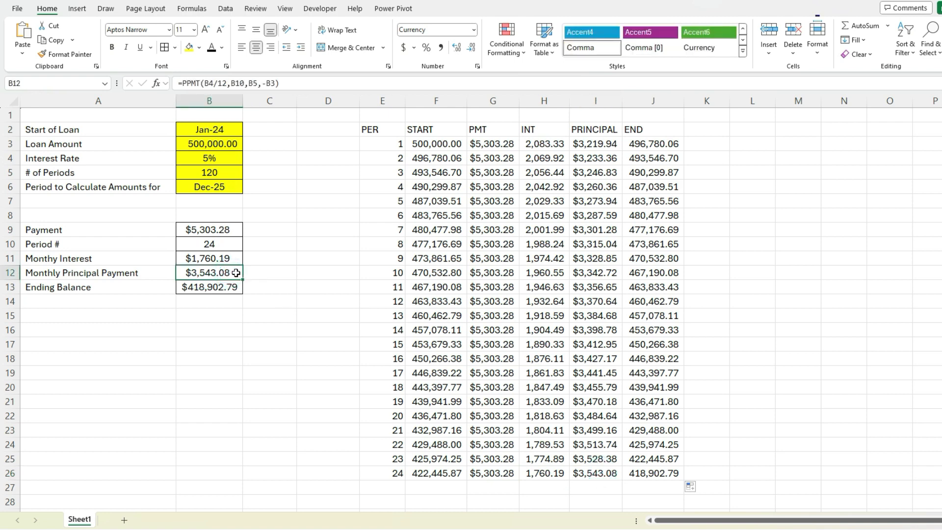
left_click(672, 473)
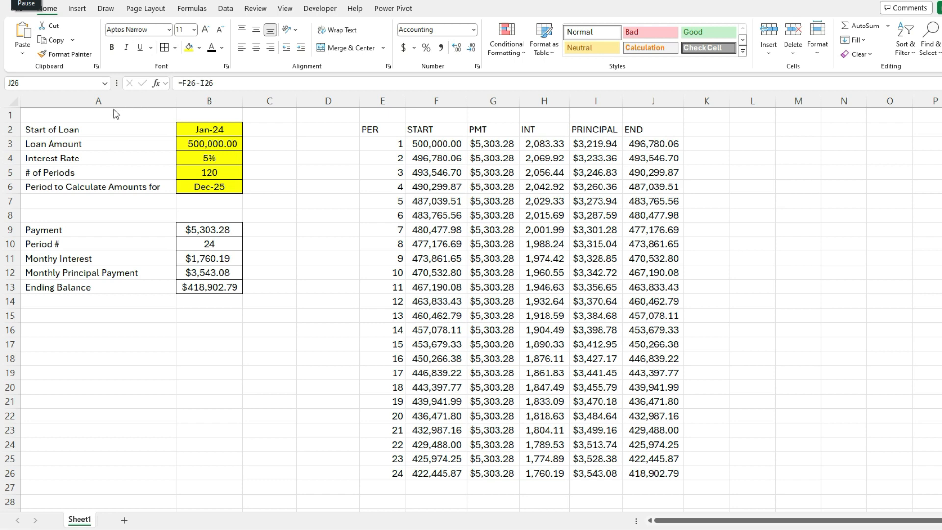
Step: Copy the loan input block A2:B6 to a new block starting at A31
left_click_drag(102, 130, 197, 184)
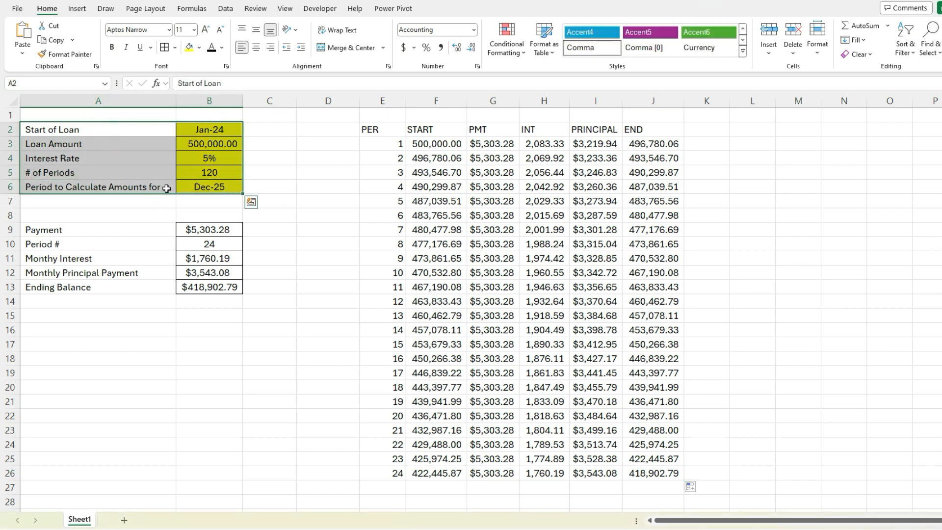
scroll(80, 329, "down", 5)
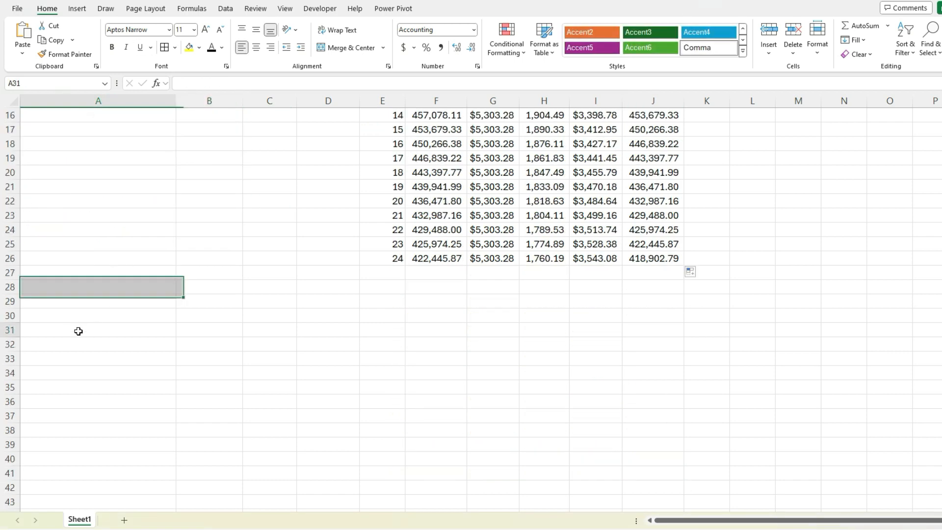
left_click(80, 329)
type("Start of Loan\tJan-24 Loan Amount\t500,000.00 Interest Rate\t5% # of Periods\t120 Period to Calculate Amounts for\tDec-25")
left_click(103, 329)
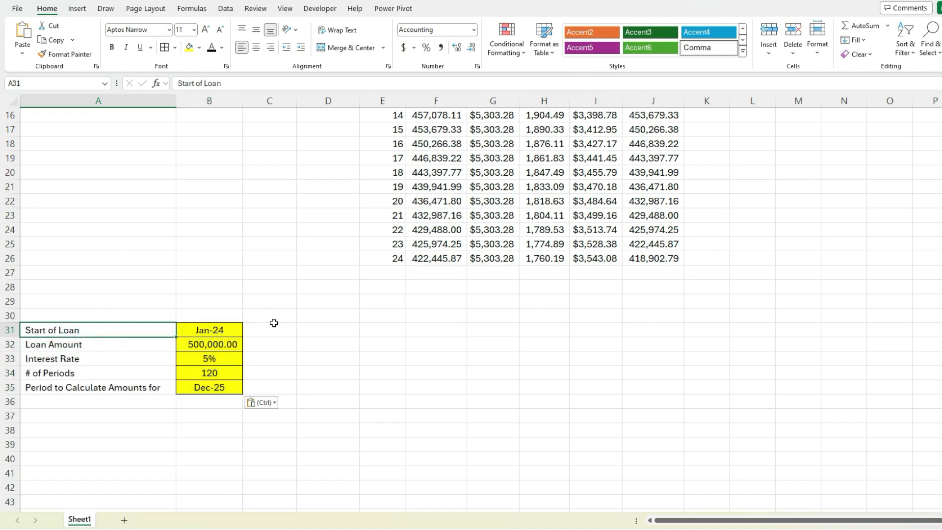
Step: Change the copied period label in A35 to "Starting Period for Calculations"
scroll(275, 325, "down", 1)
key("Down")
key("Down")
key("Down")
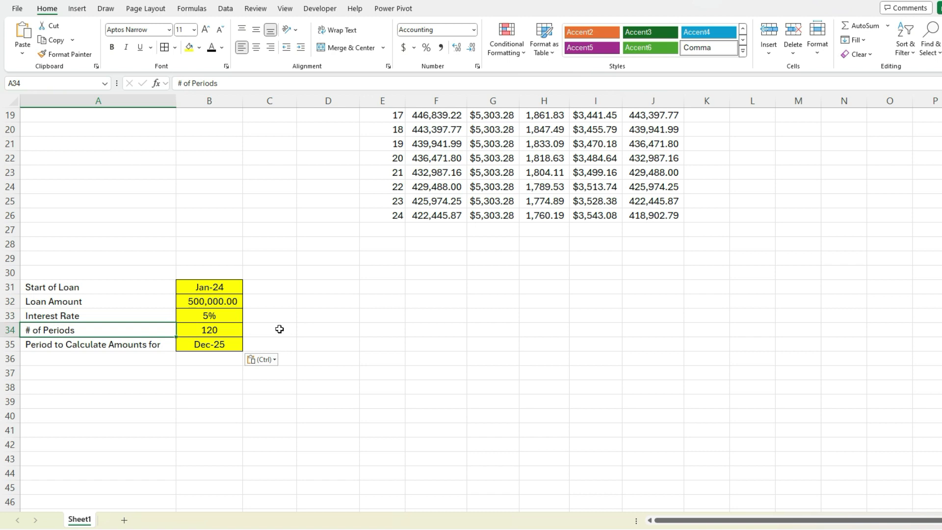
key("Down")
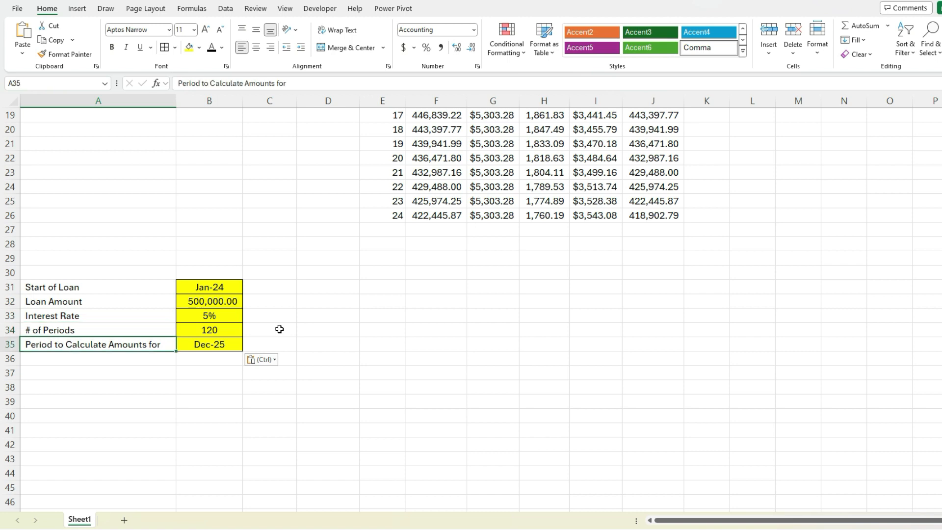
left_click(177, 83)
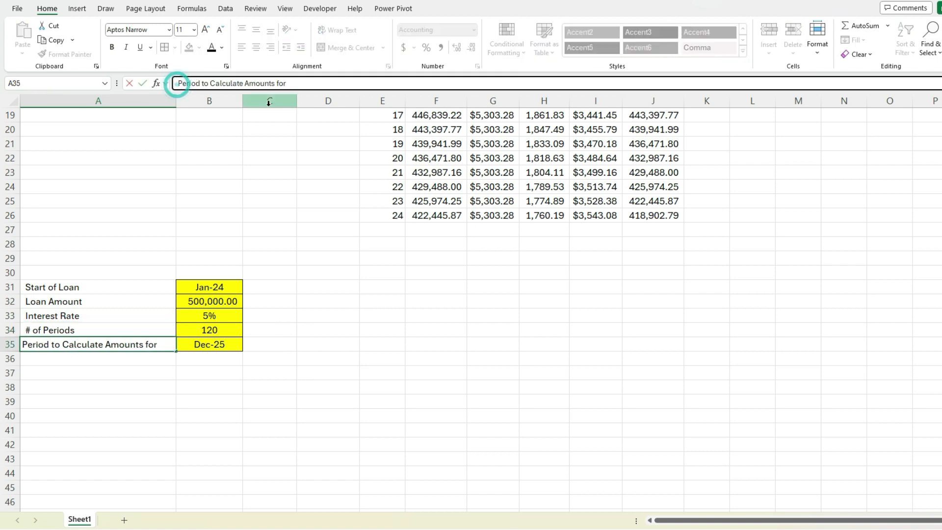
type("Starting")
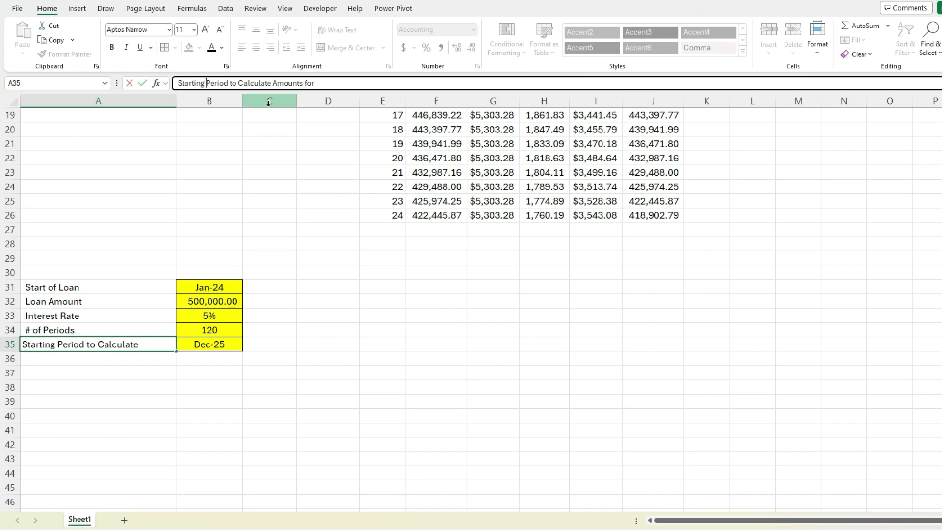
left_click_drag(313, 83, 230, 84)
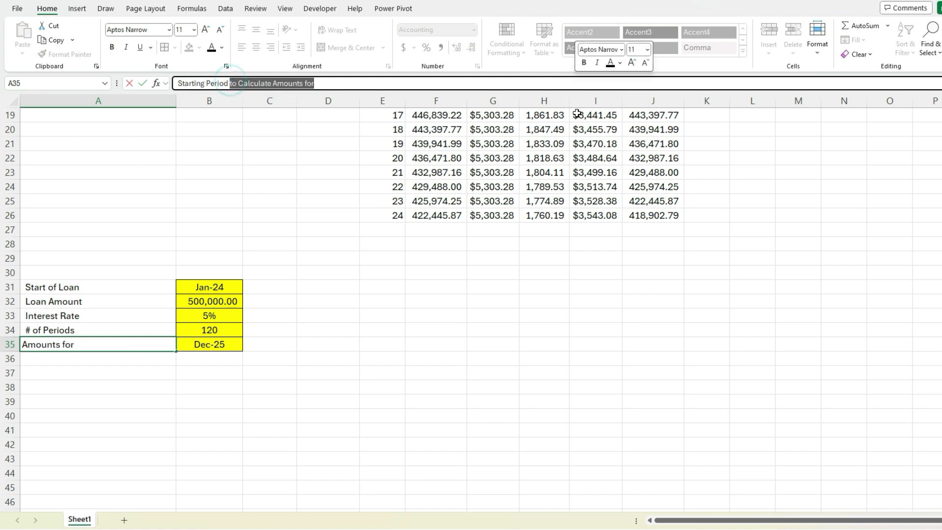
type("for Calculations")
key("Return")
Step: Copy row 35's label and date down to row 36 and reword the label as "Ending Period for Calculations"
key("ctrl+d")
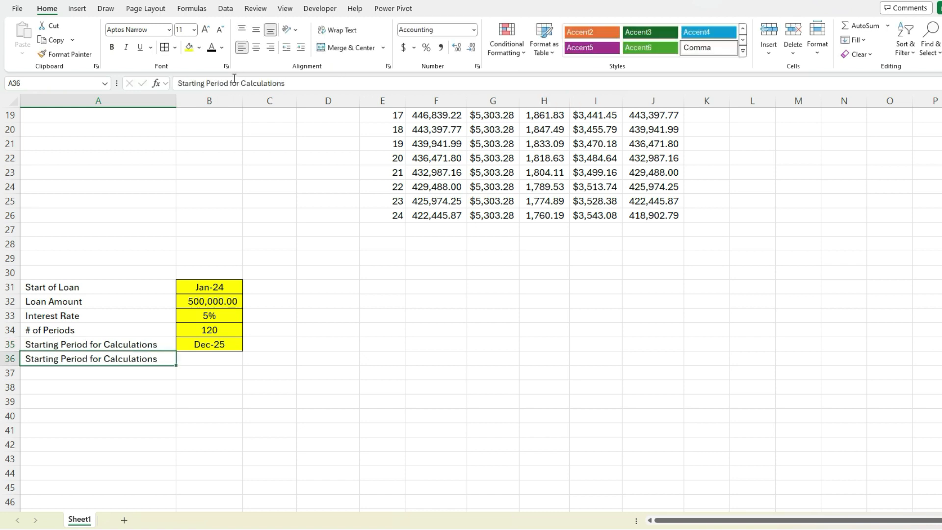
left_click_drag(205, 82, 183, 78)
type("Ending")
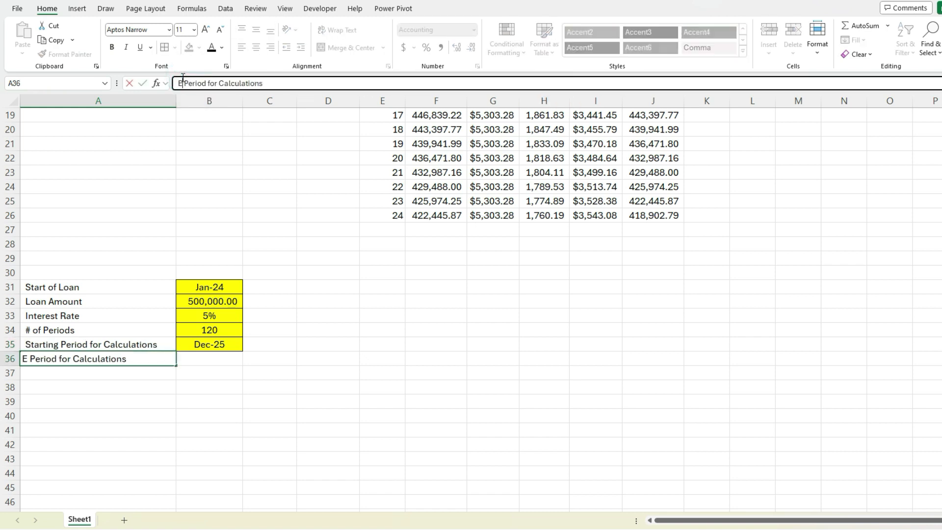
key("Return")
key("Up")
key("Right")
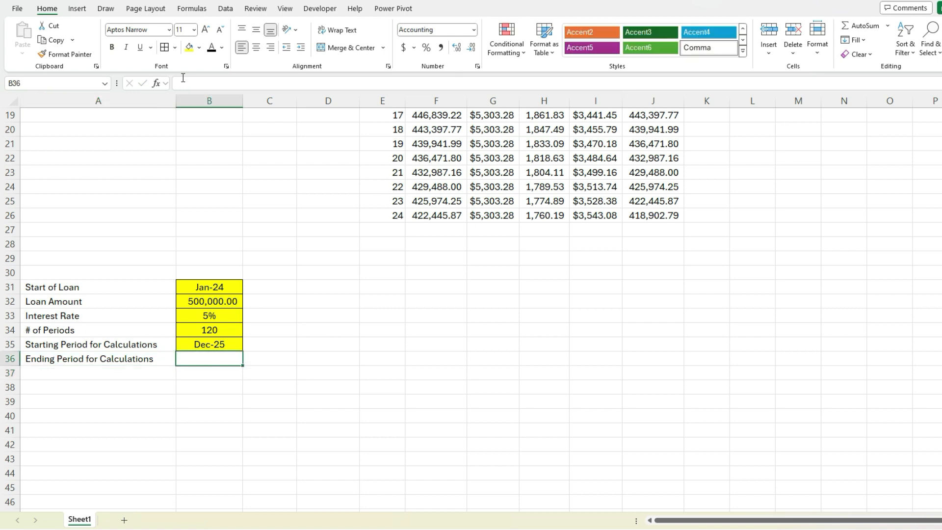
key("ctrl+d")
Step: Set the copied block's Start of Loan in B31 to Jun 2023
key("Up")
key("Up")
key("Up")
key("Up")
key("Up")
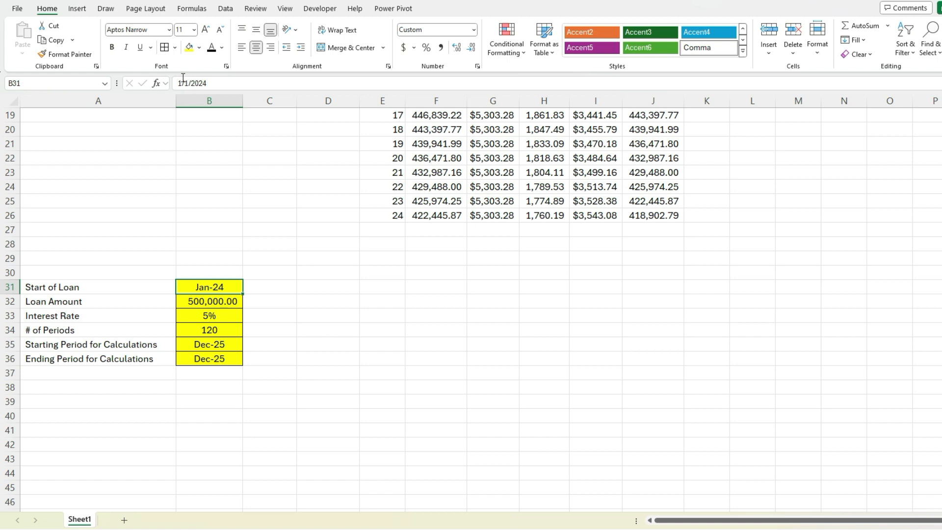
type("Jun 2023")
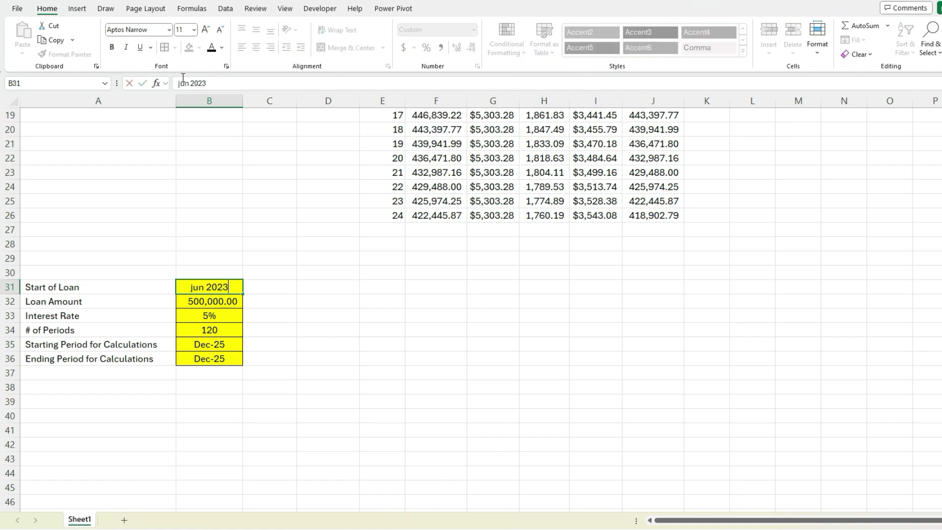
key("Return")
Step: Set the Starting Period for Calculations in B35 to Jan 2025 and the Ending Period in B36 to Dec 2025
key("Down")
key("Down")
key("Down")
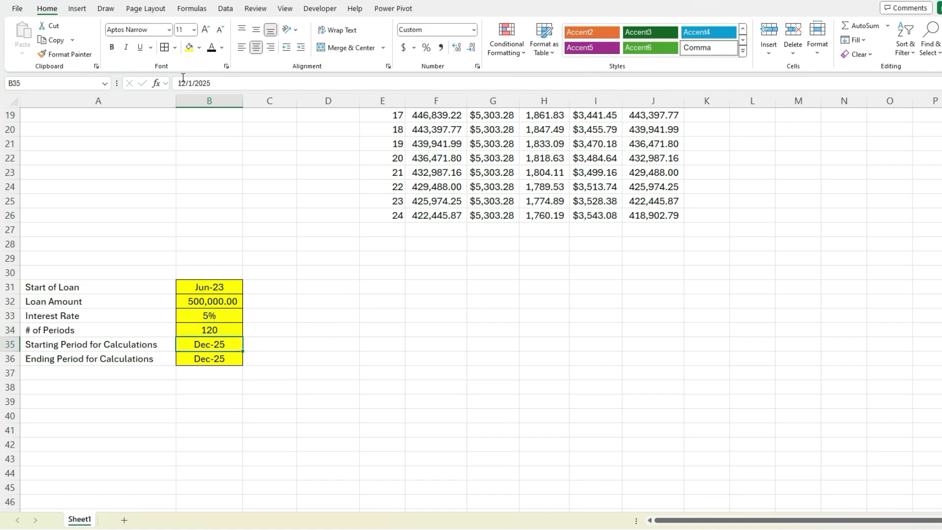
type("jan 2025")
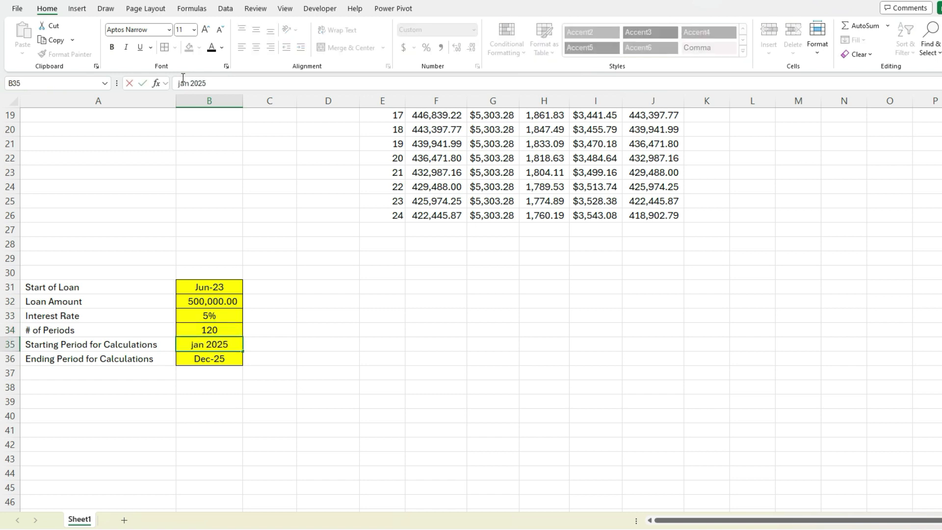
key("Return")
type("dec")
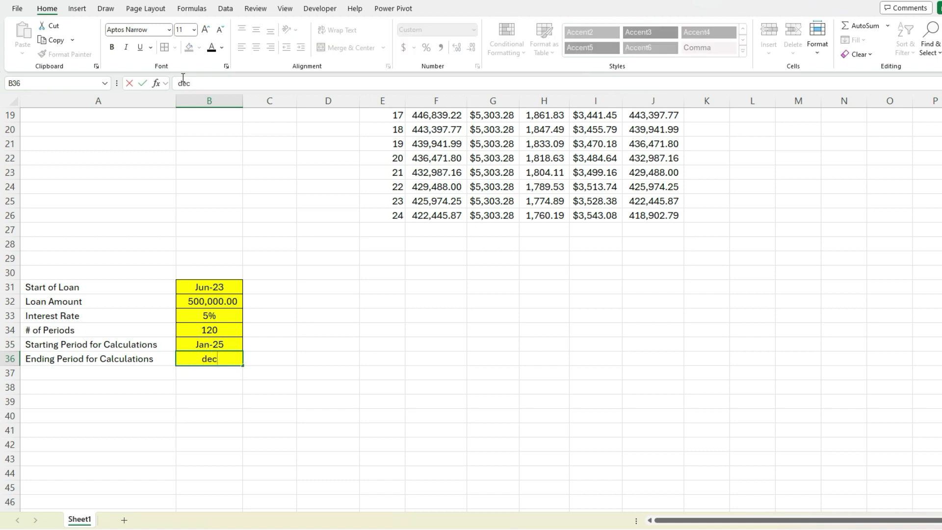
type(" 2025")
key("Return")
key("Up")
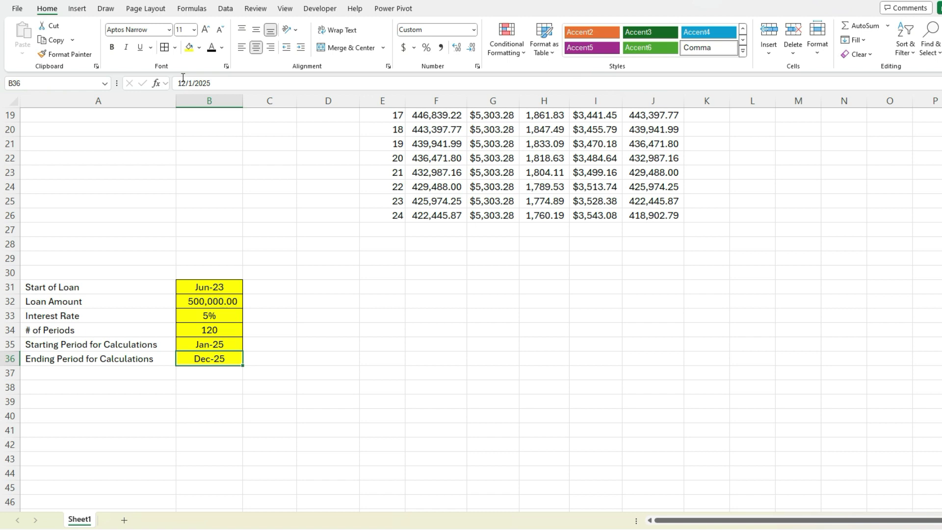
Step: Review the second calculator's input values in B31:B36 and the empty rows below them
key("Up")
key("Up")
key("Up")
key("Up")
key("Up")
key("Up")
key("Down")
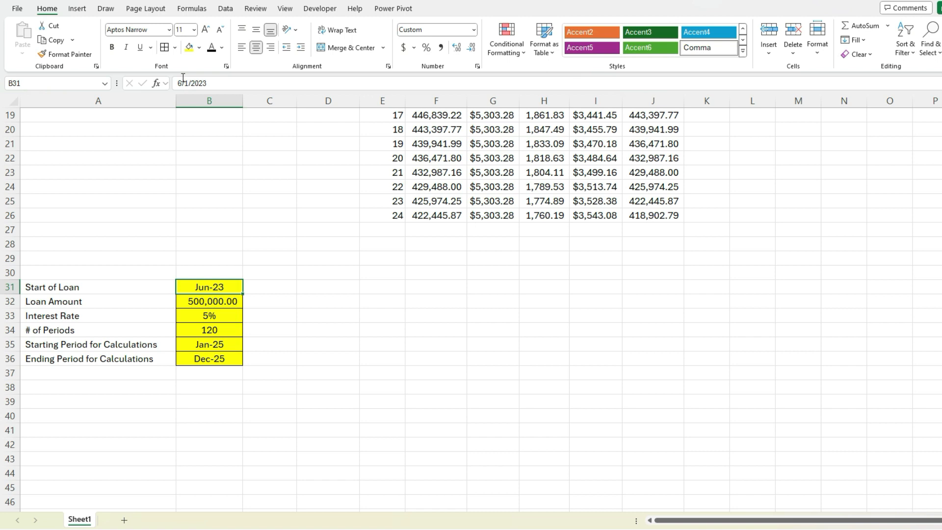
key("Left")
key("Down")
key("Down")
key("Down")
key("Down")
key("Down")
key("Down")
key("Down")
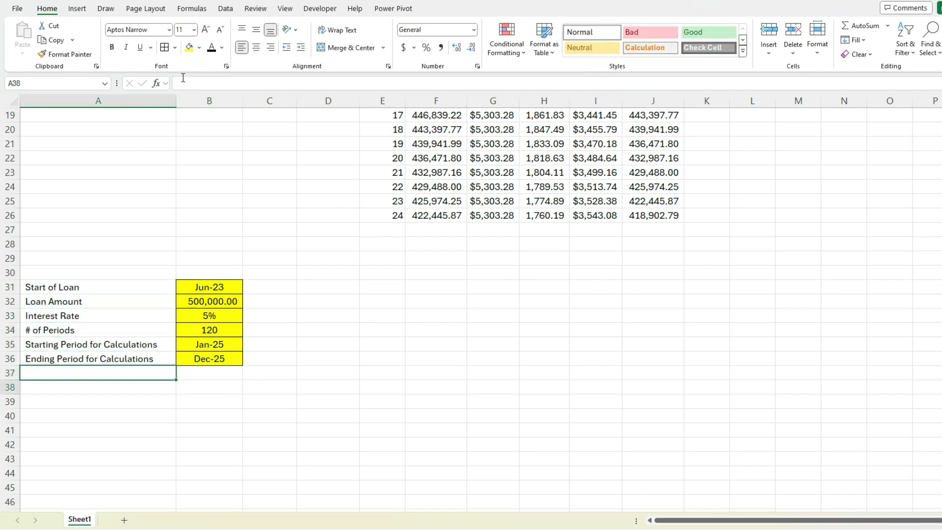
key("Down")
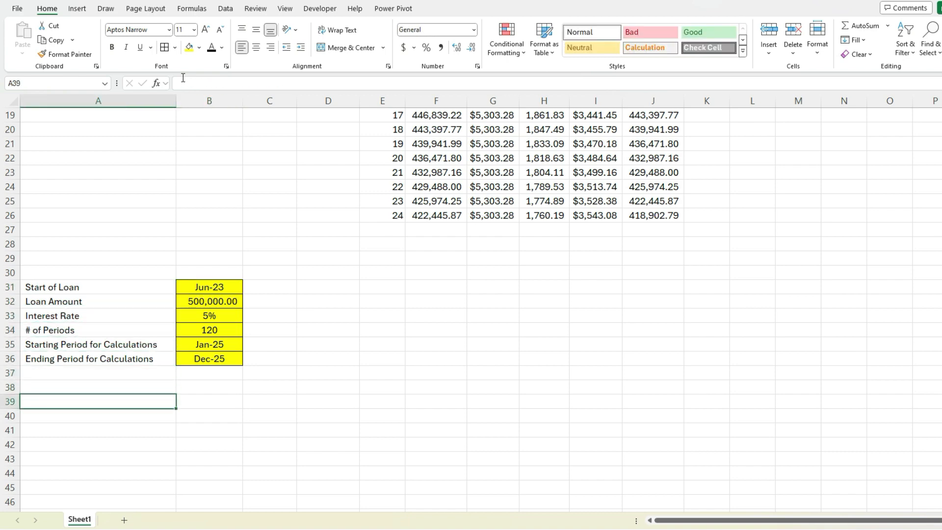
Step: Copy the first calculator's Payment label and formula in A9:B9 to A39
scroll(231, 262, "up", 4)
left_click(156, 145)
left_click_drag(156, 145, 196, 147)
key("ctrl+c")
scroll(116, 242, "down", 6)
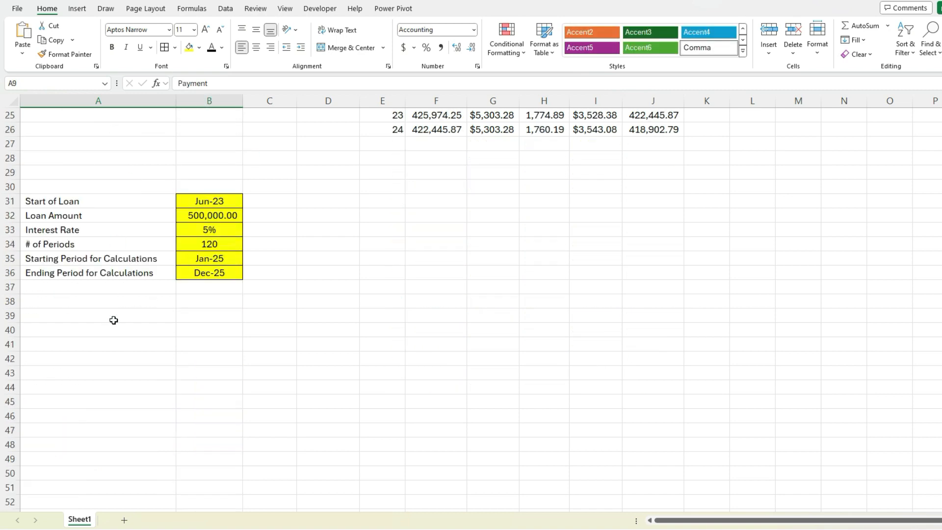
left_click(112, 317)
key("ctrl+v")
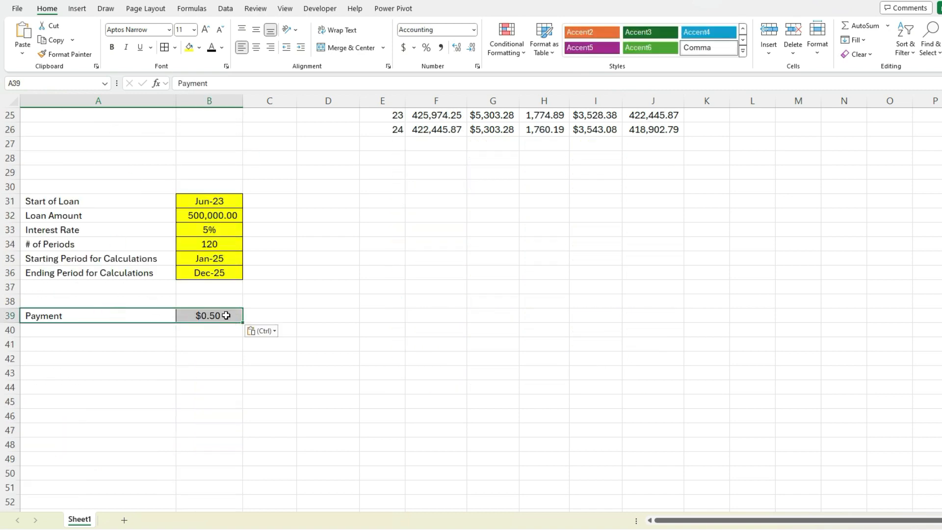
Step: Repoint the rate reference in B39's PMT formula to the Interest Rate in B33
left_click(226, 315)
left_click(240, 83)
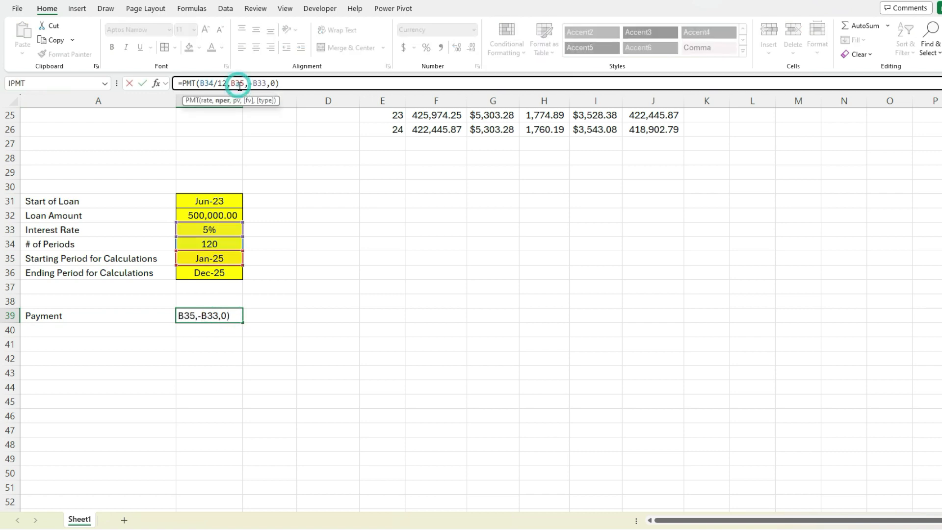
left_click(205, 83)
double_click(205, 84)
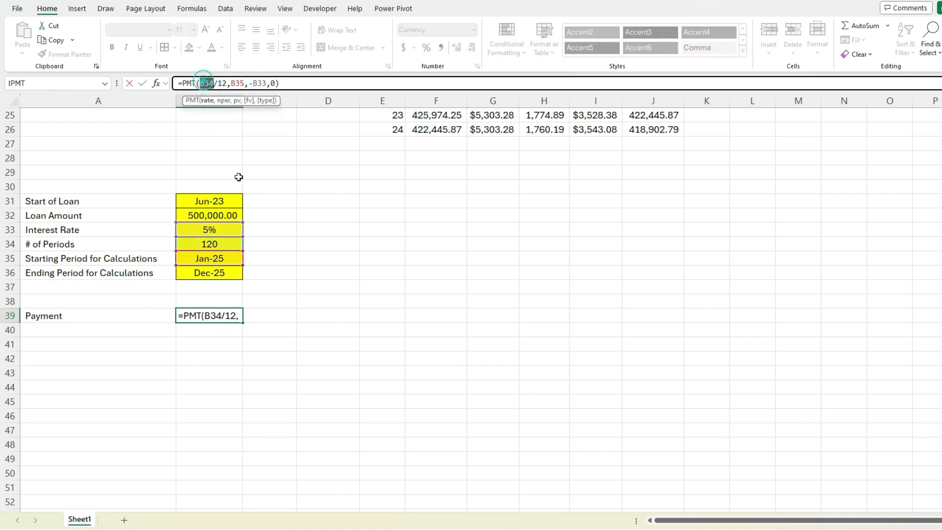
key("BackSpace")
left_click(224, 228)
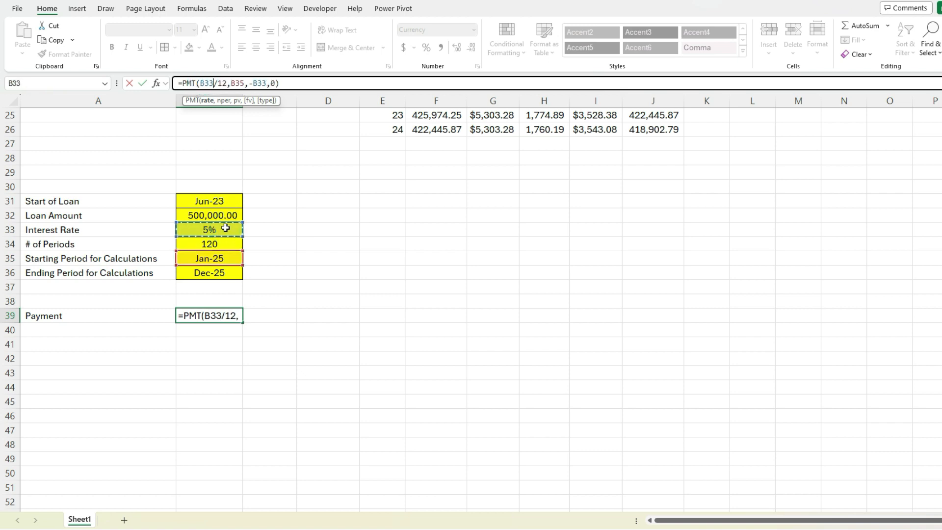
Step: Repoint B39's number of periods to B34 and its loan amount to B32, giving =PMT(B33/12,B34,-B32,0)
left_click(236, 83)
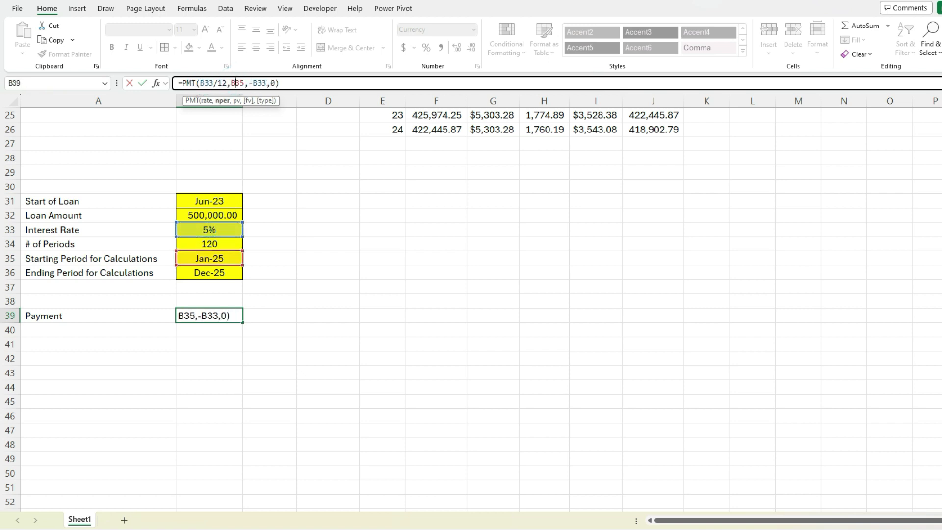
double_click(235, 83)
left_click(236, 245)
left_click(255, 82)
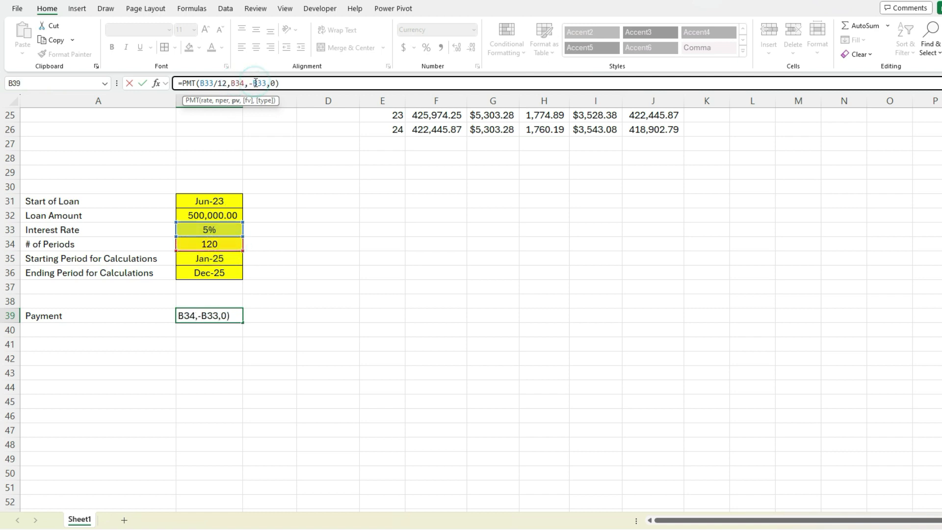
double_click(256, 83)
left_click(231, 211)
key("Return")
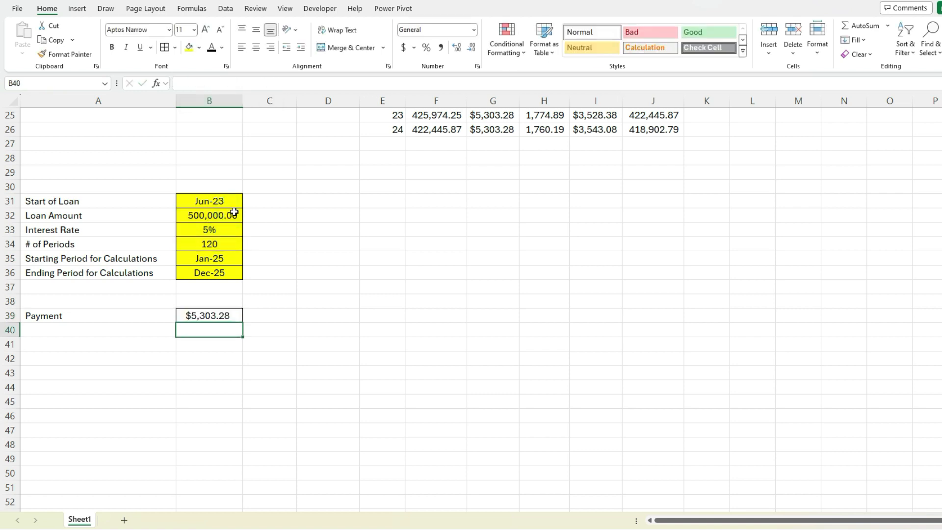
key("Up")
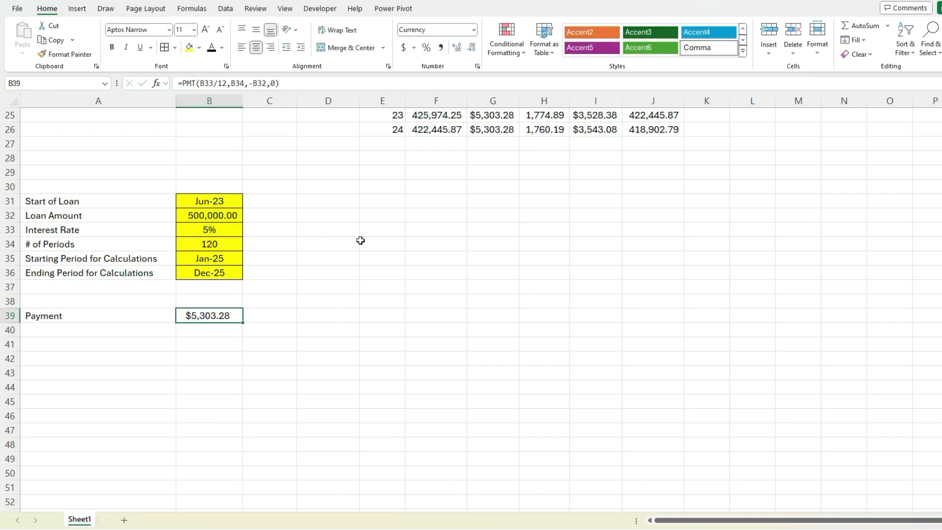
Step: Add the labels "Starting Period #" in A40 and "Ending Period #" in A41
left_click(67, 325)
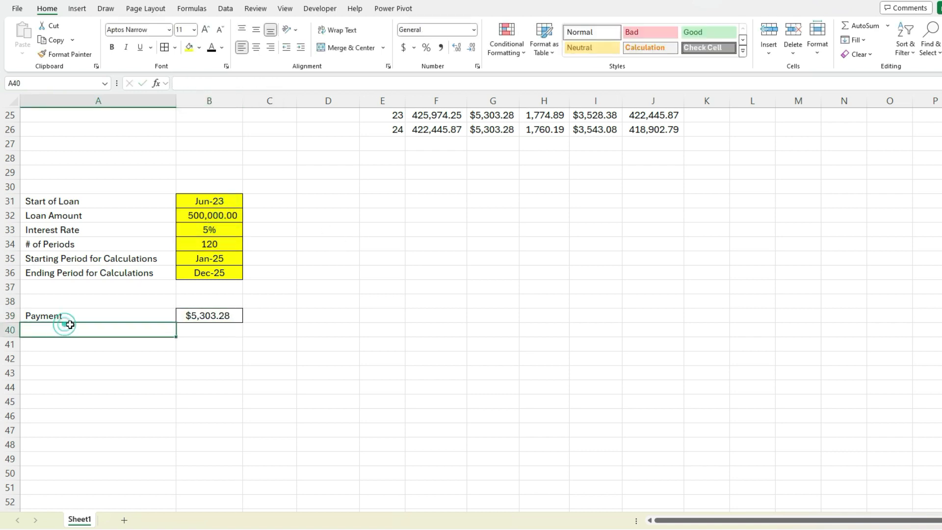
type("S")
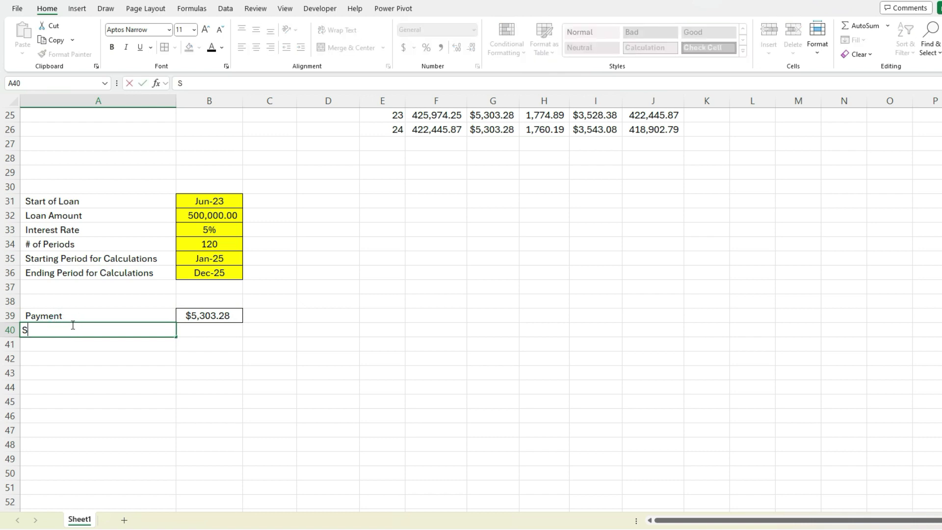
type("tarting Period #")
key("Return")
type("Endi")
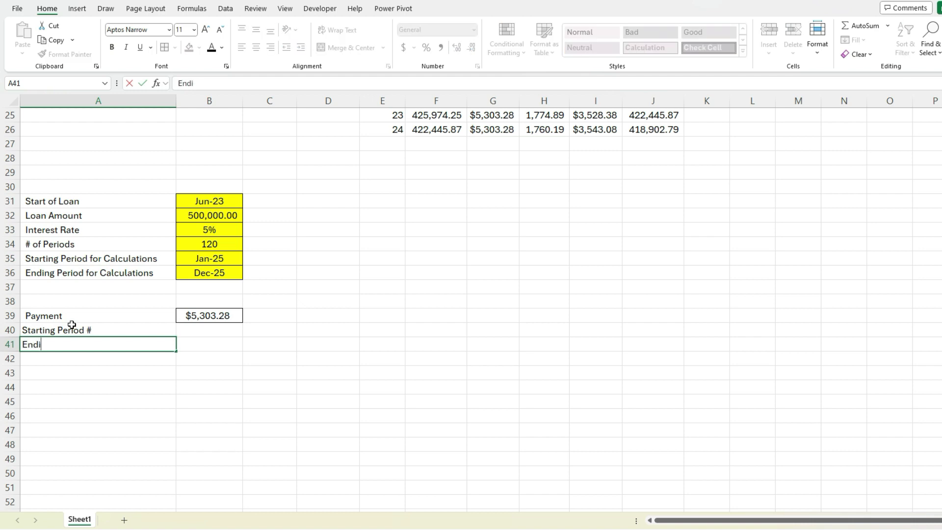
type("ng Period #")
key("Tab")
Step: Calculate the starting period number in B40 with =DATEDIF(B31,B35,"m")+1
key("Up")
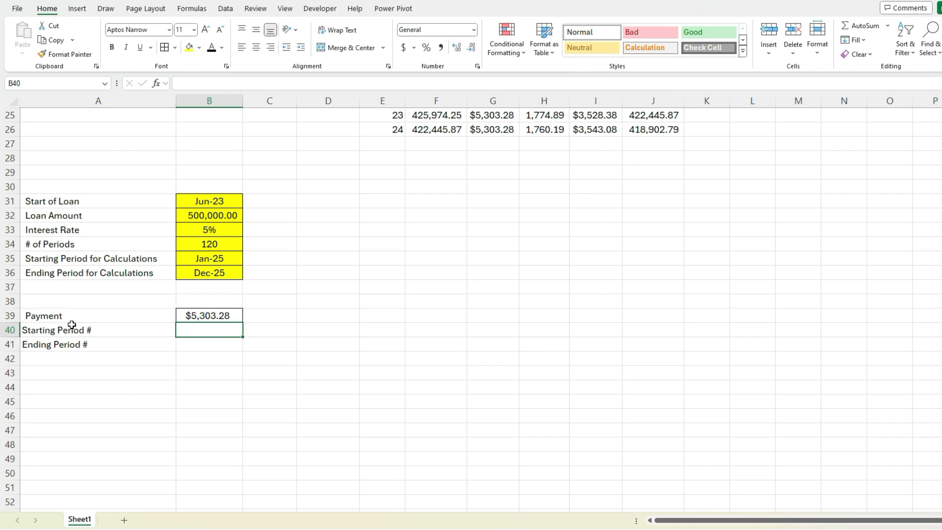
type("=datedif(")
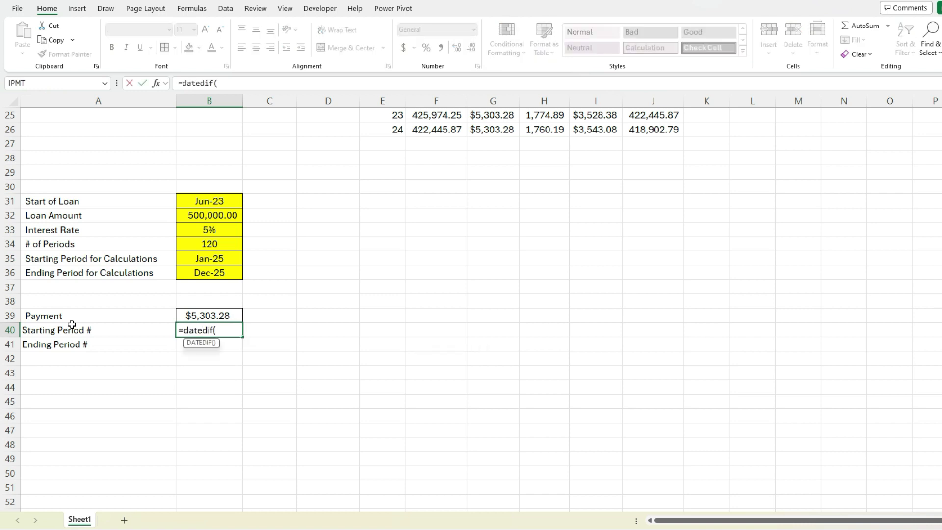
left_click(216, 198)
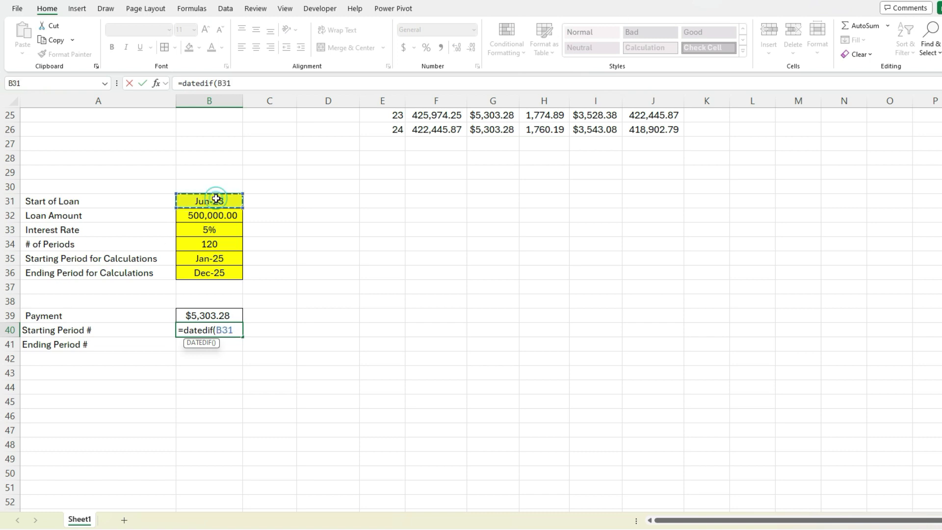
type(",")
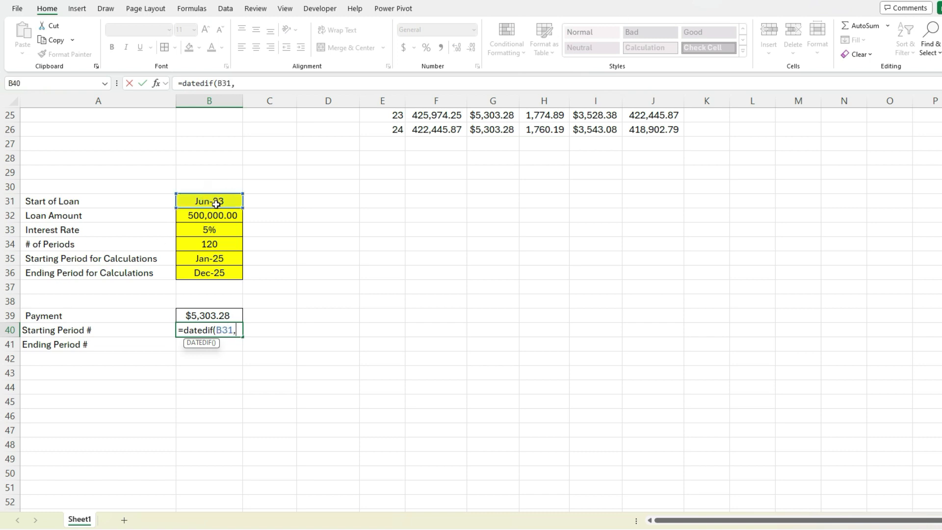
left_click(225, 257)
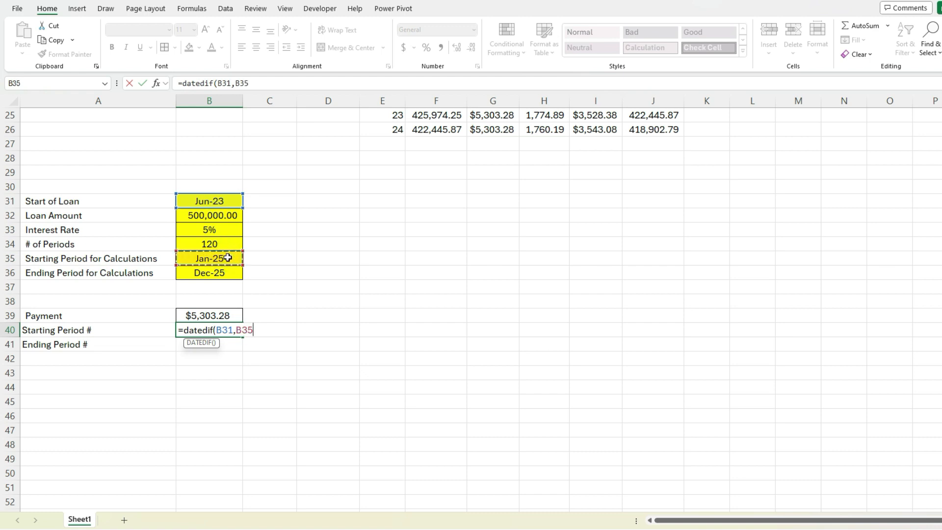
type(",\"m\")+1")
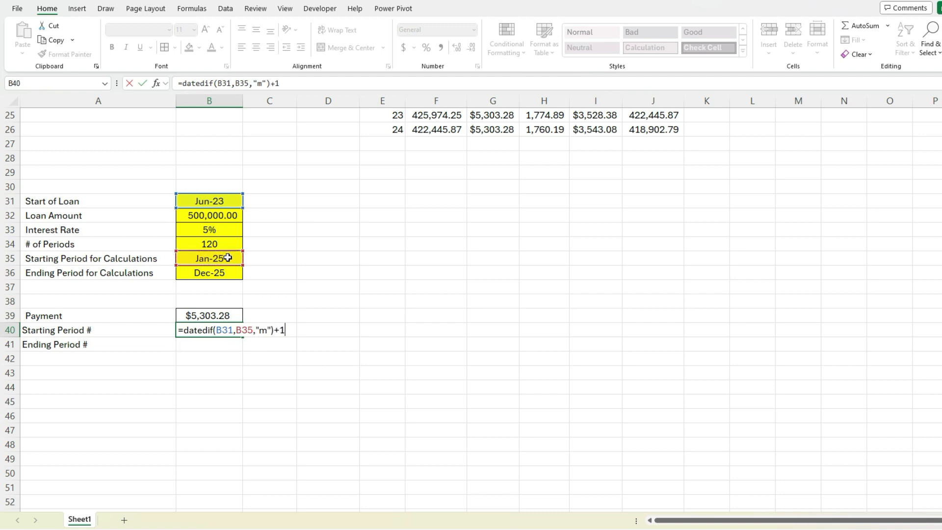
key("Return")
Step: Format B40 as a Number without decimal places and center it
key("Up")
left_click(473, 30)
left_click(471, 78)
left_click(471, 48)
left_click(472, 48)
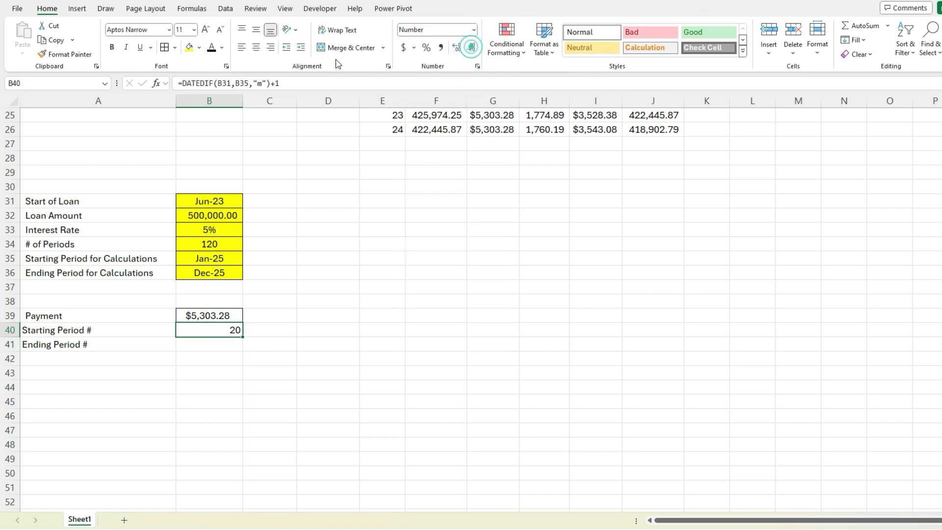
left_click(256, 47)
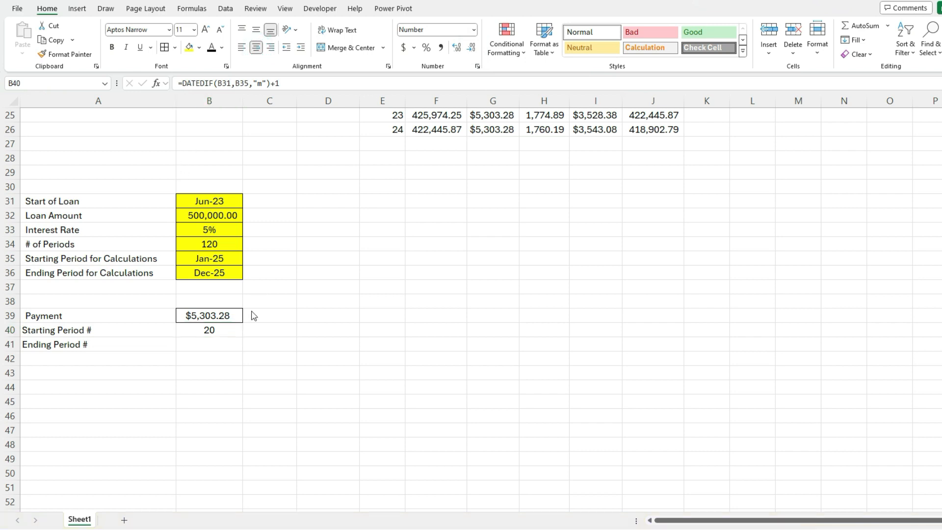
Step: Check B40's starting period number against the loan start date in B31 and the starting period in B35
left_click(234, 331)
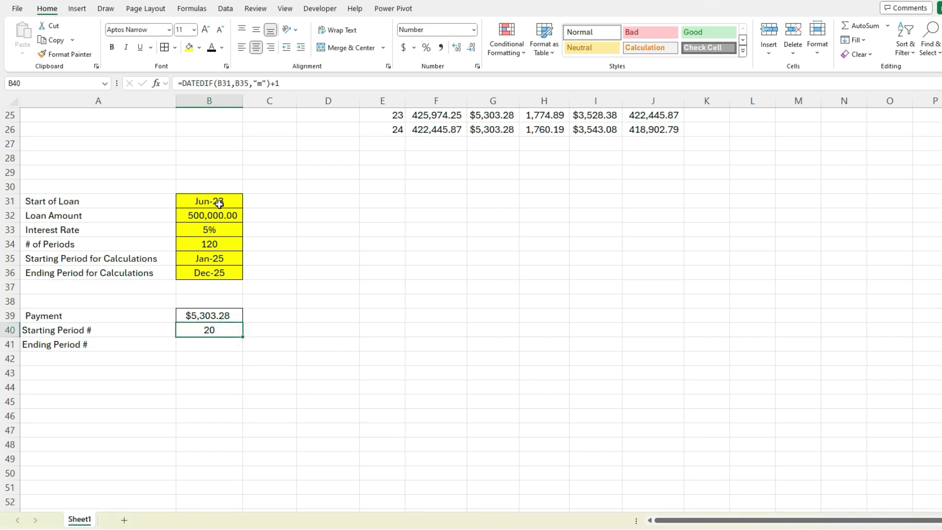
left_click(220, 203)
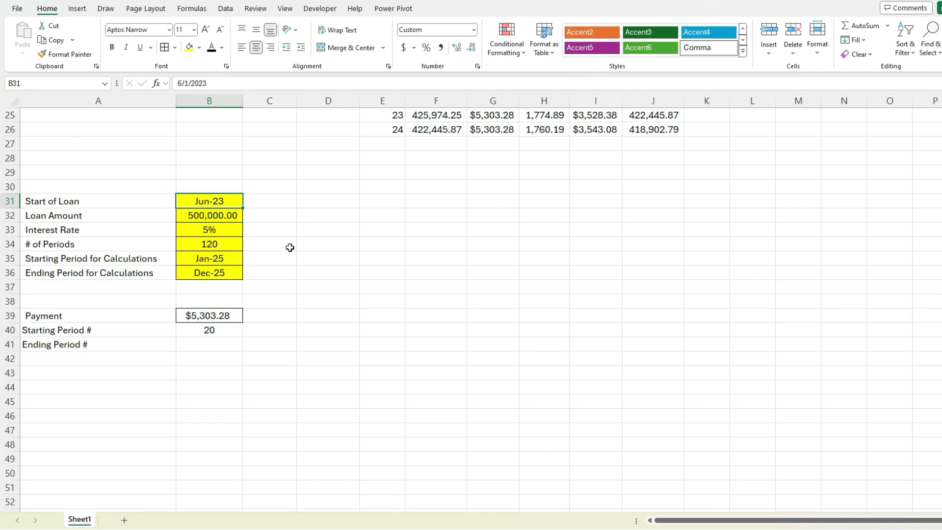
left_click(233, 330)
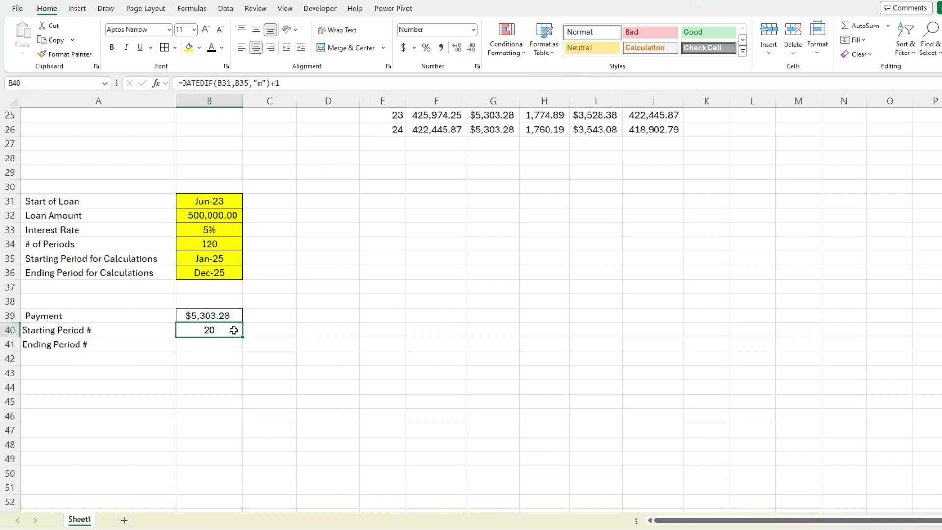
left_click(211, 258)
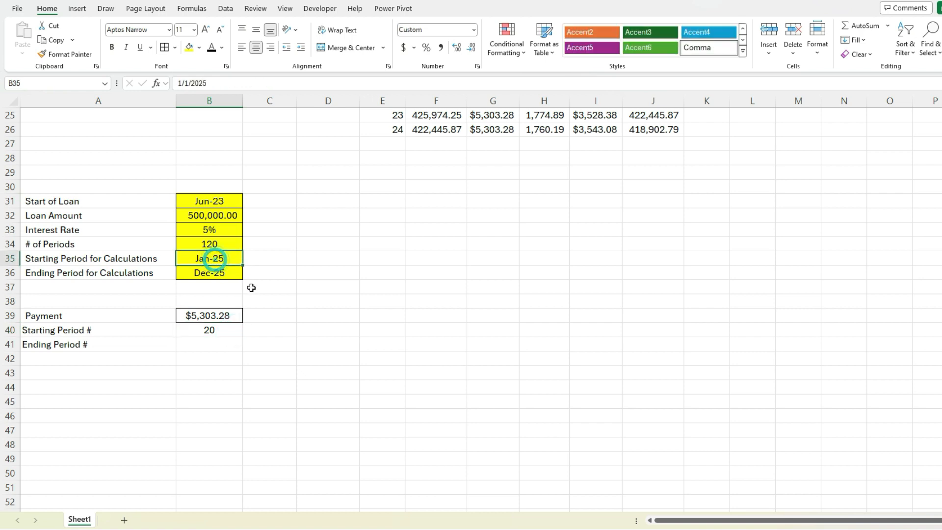
left_click(229, 330)
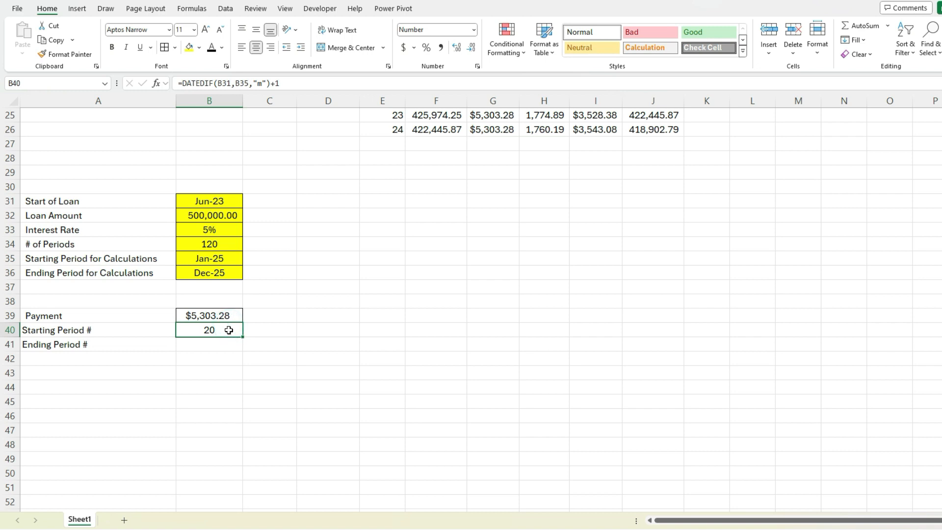
Step: Reuse B40's formula text in B41 and repoint it to the ending period, giving =DATEDIF(B31,B36,"m")+1
left_click(208, 346)
left_click(210, 332)
left_click_drag(287, 81, 26, 70)
key("ctrl+c")
key("Escape")
left_click(218, 343)
left_click(241, 82)
key("ctrl+v")
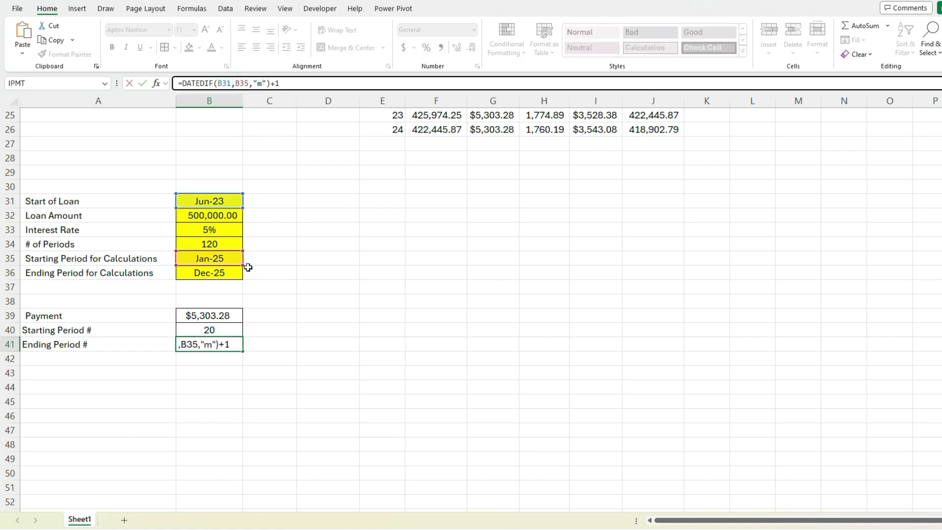
left_click_drag(242, 262, 240, 275)
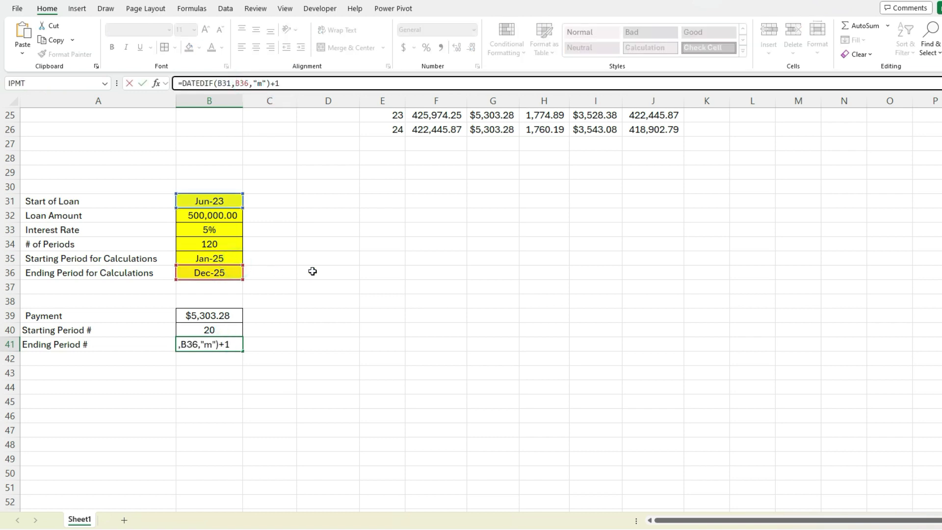
key("Return")
Step: Copy the cell formatting of B40 onto the ending period number in B41
key("Up")
left_click(209, 329)
left_click(66, 54)
left_click(224, 344)
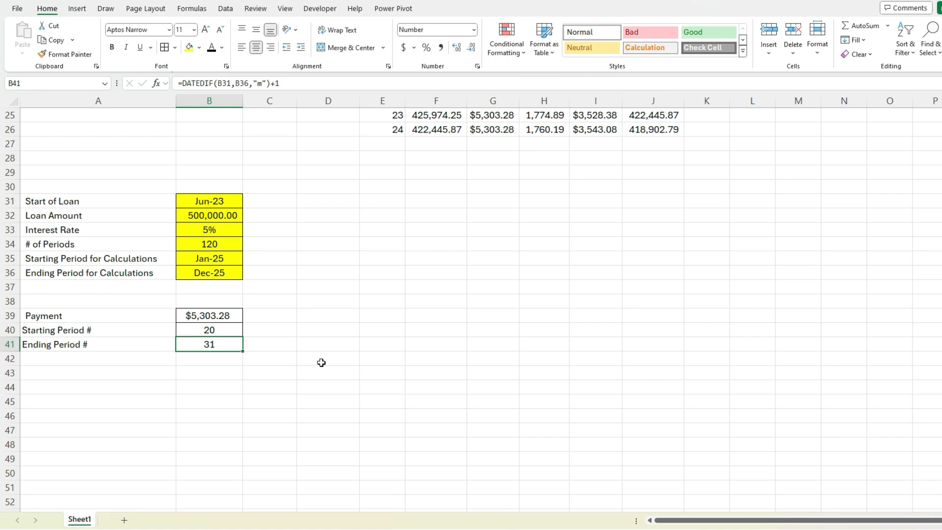
Step: Label A42 as Total Interest Payments
left_click(74, 357)
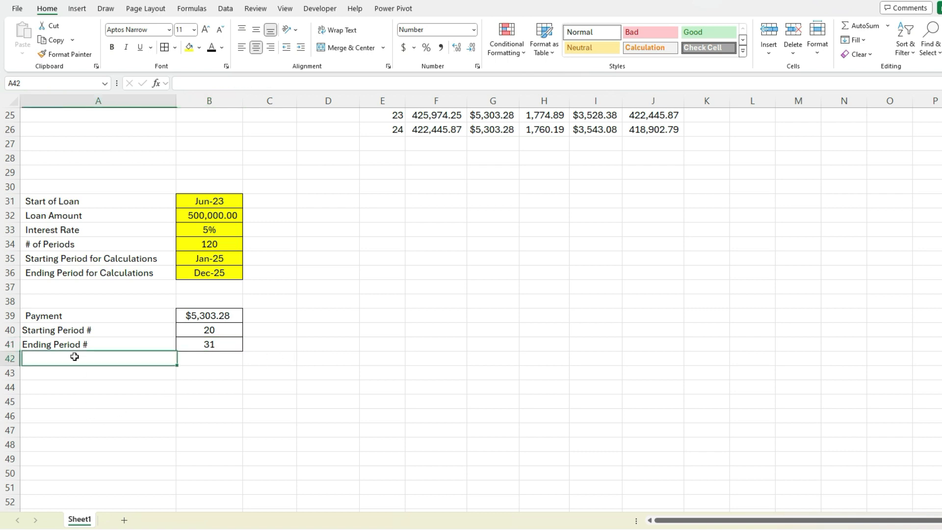
type("To")
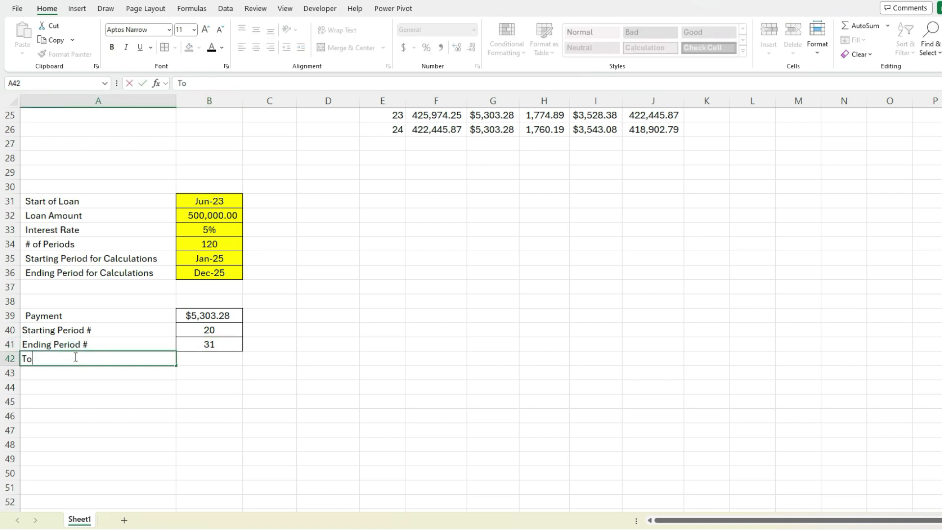
type("tal Interest Paymensts")
key("Tab")
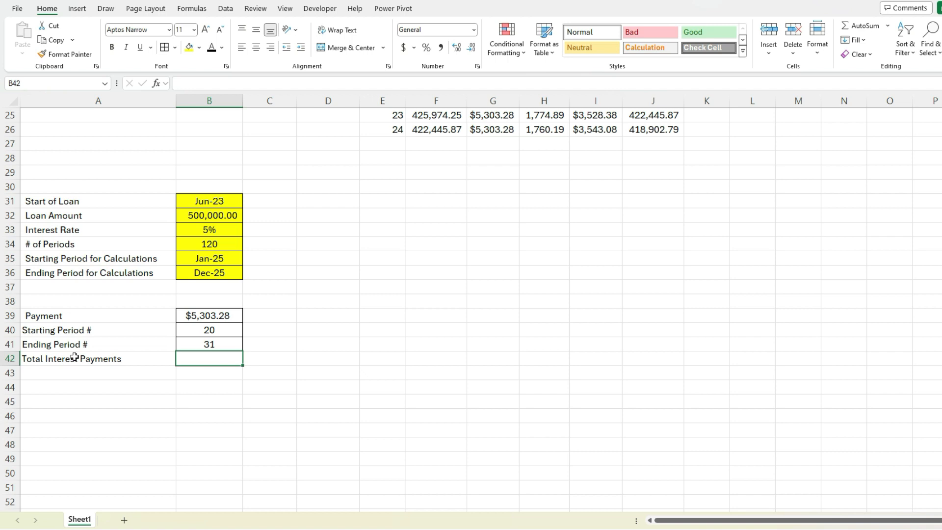
Step: Start a CUMIPMT formula in B42 with B33/12 as the rate, B34 as the number of periods and B32 as the present value
type("=cum")
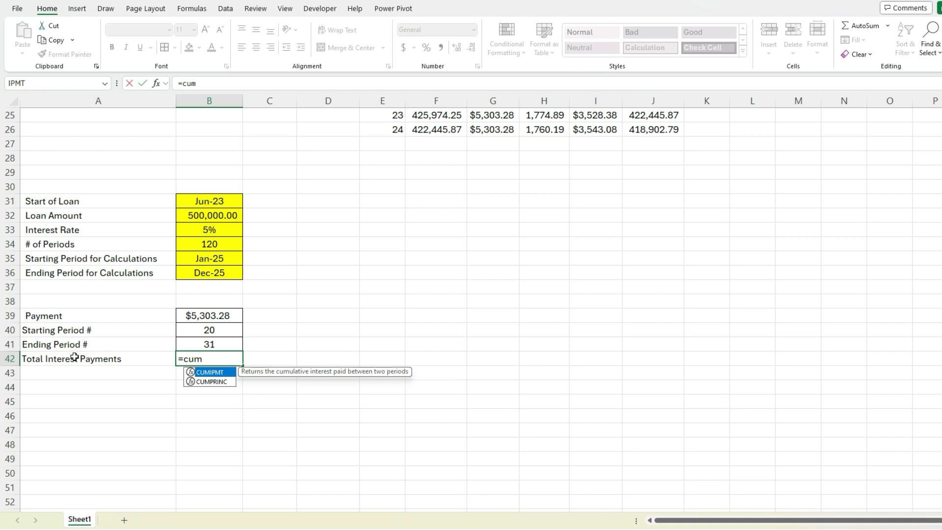
type("i")
key("Tab")
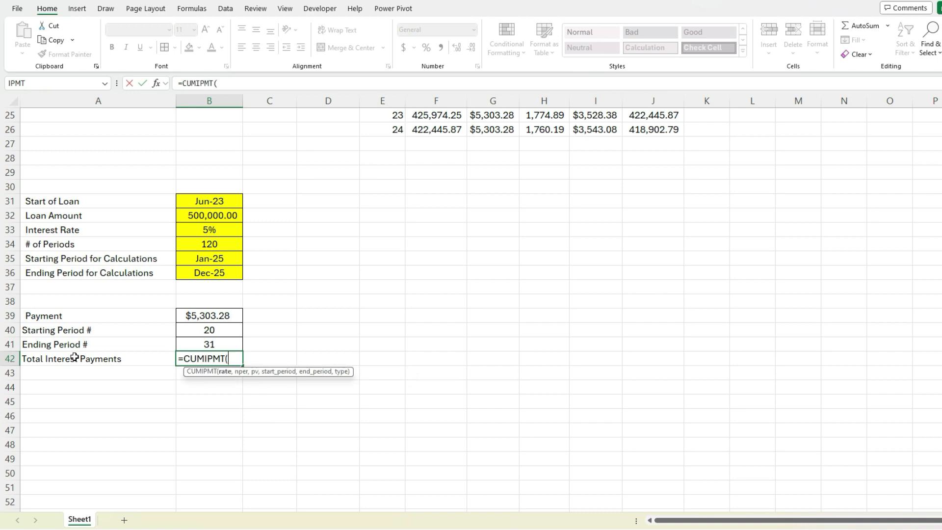
left_click(231, 231)
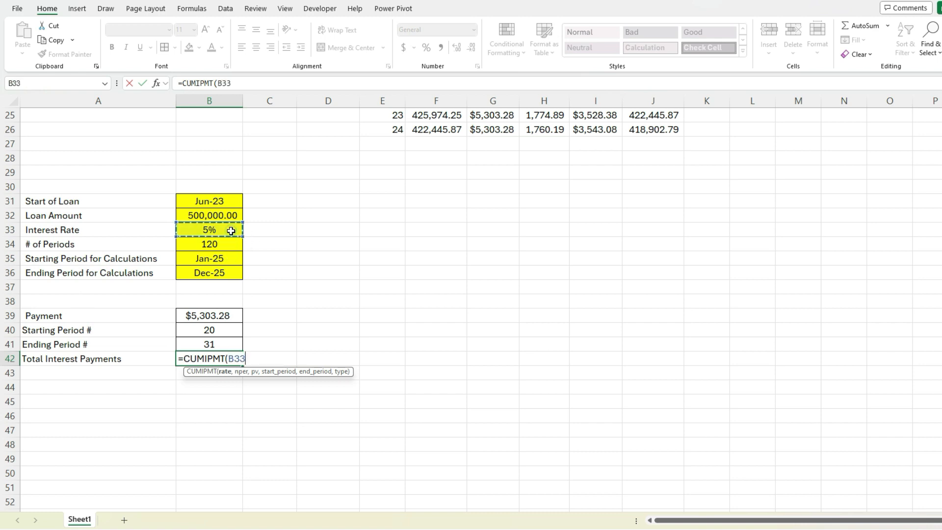
type("/12,")
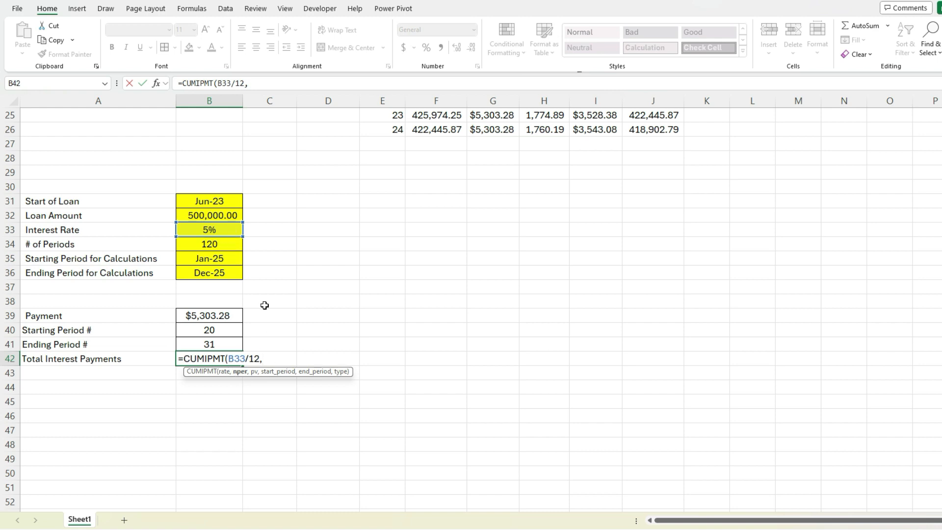
left_click(230, 247)
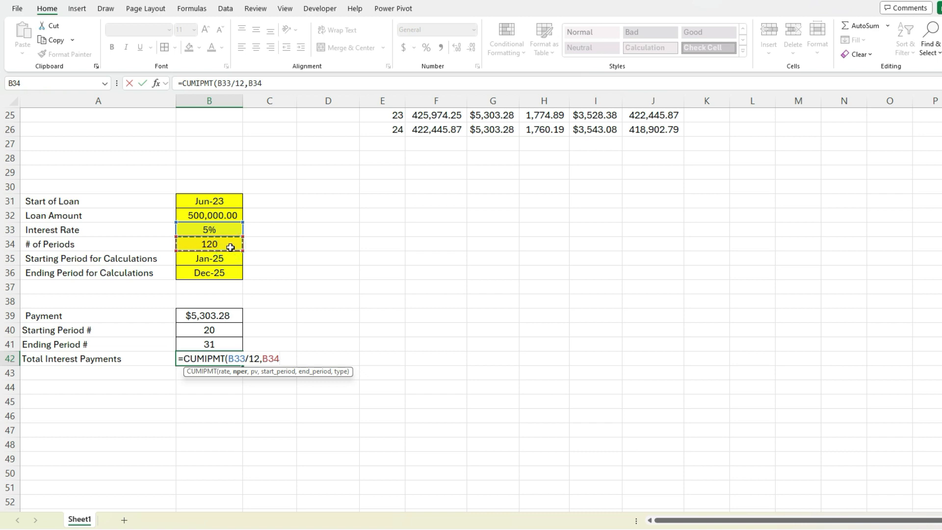
type(",")
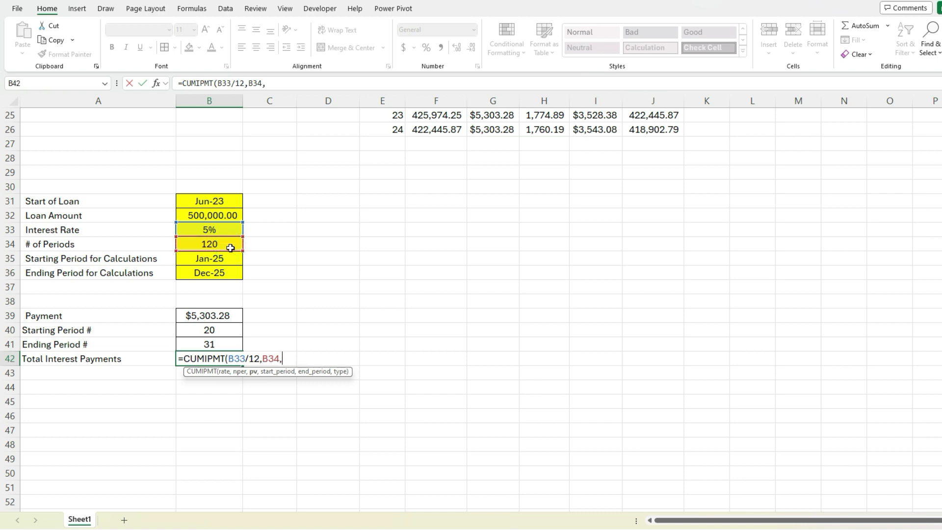
left_click(223, 216)
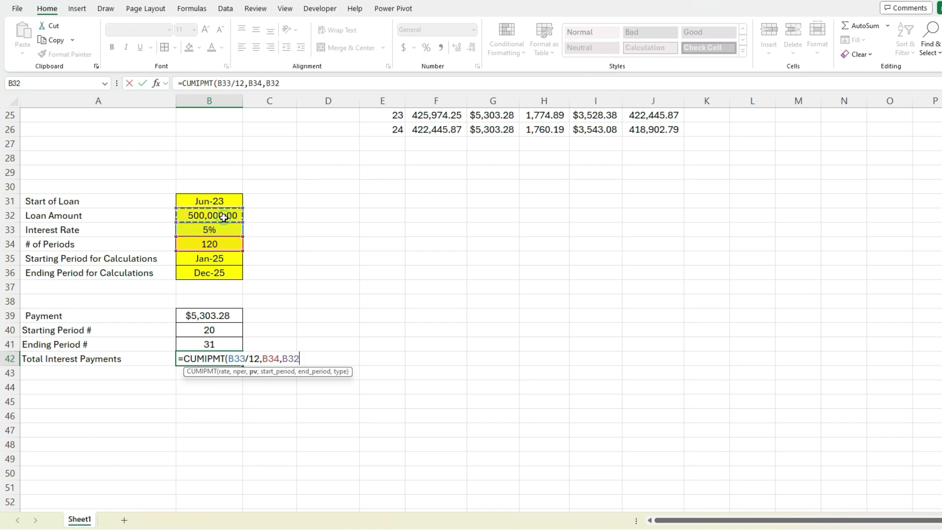
type(",")
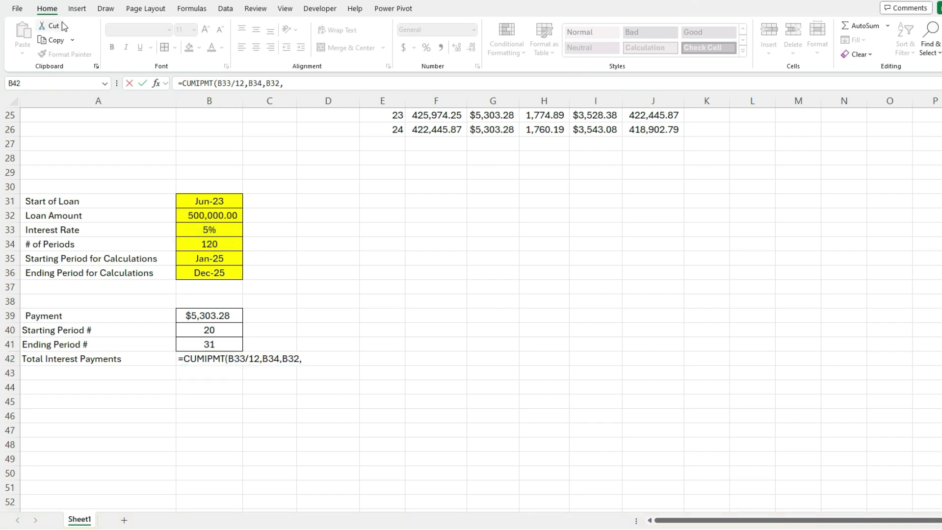
Step: Complete B42's formula with start period B40, end period B41 and type 0, giving =CUMIPMT(B33/12,B34,B32,B40,B41,0)
left_click(230, 329)
type(",")
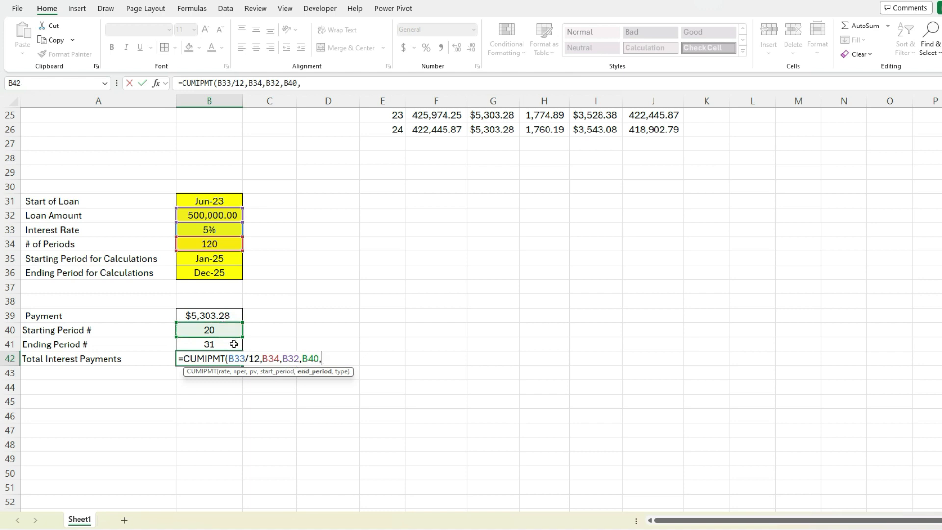
left_click(233, 344)
type(")")
key("Return")
key("Return")
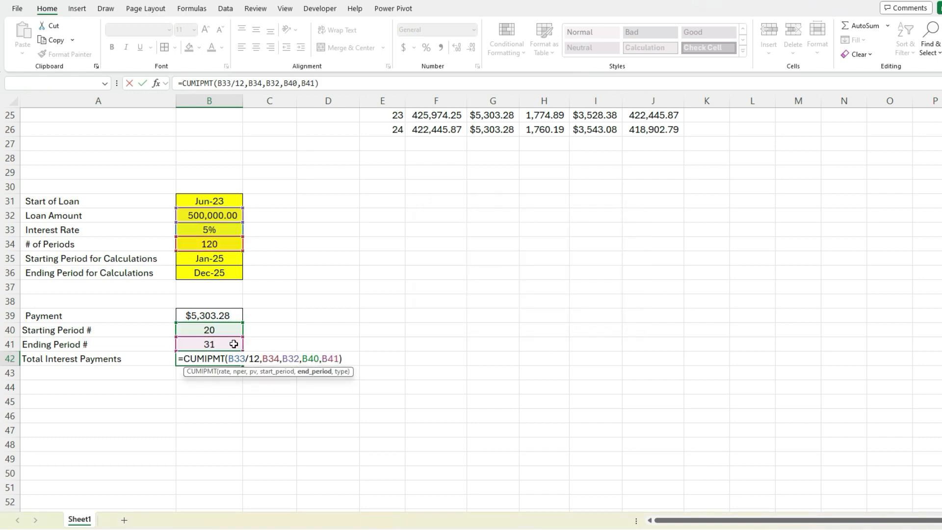
type(",")
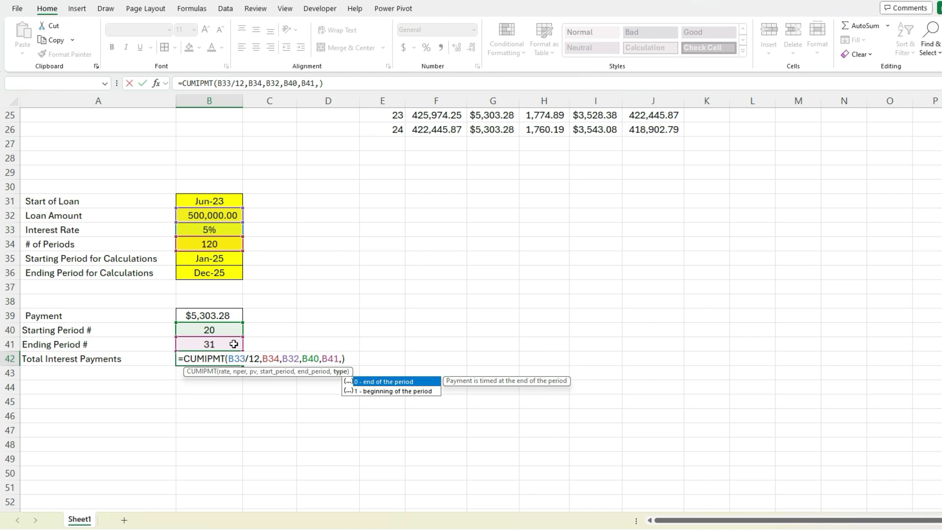
type("9")
key("BackSpace")
type("0")
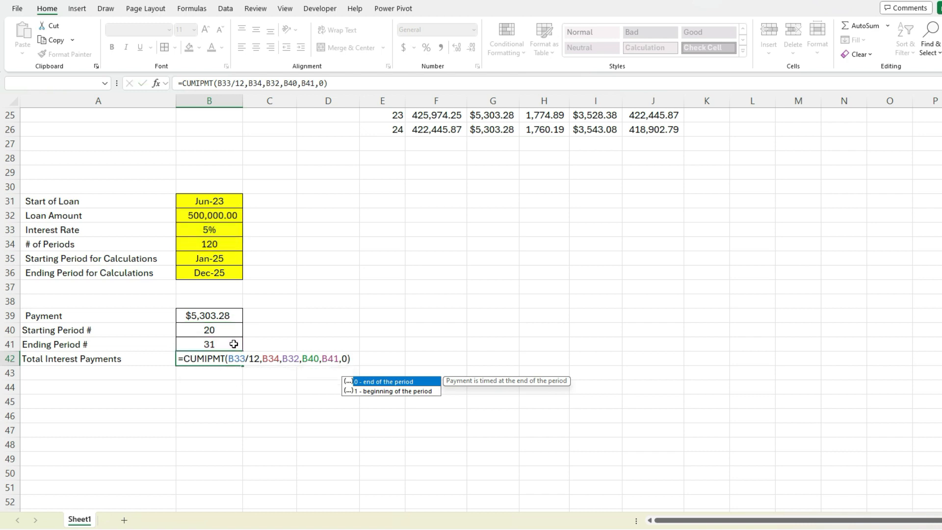
key("Return")
key("Up")
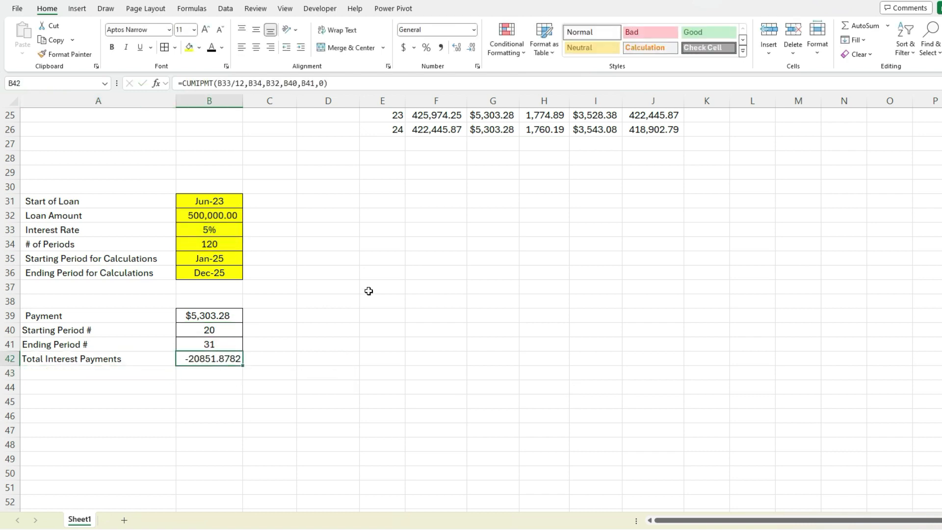
Step: Try negating the loan amount argument as -B32 in B42's CUMIPMT formula
left_click(280, 86)
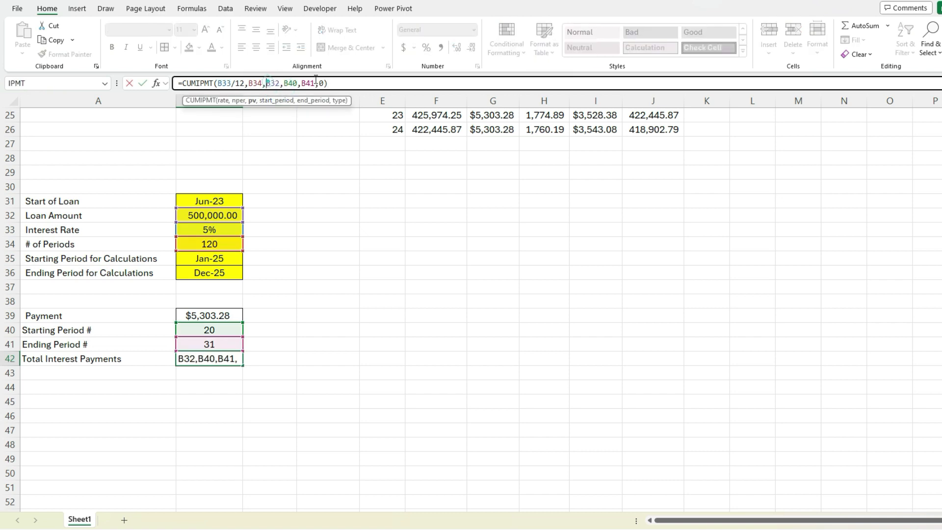
left_click(266, 83)
type("-")
key("Return")
key("Up")
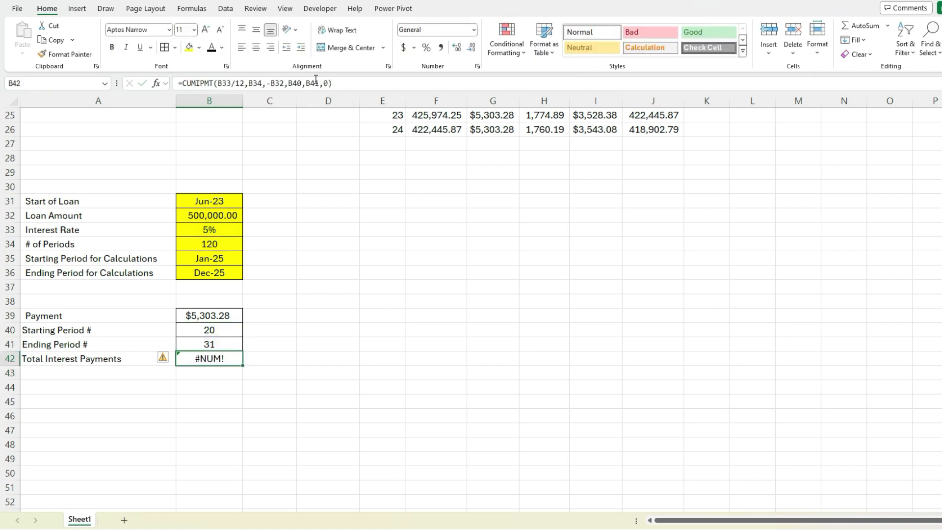
key("ctrl+z")
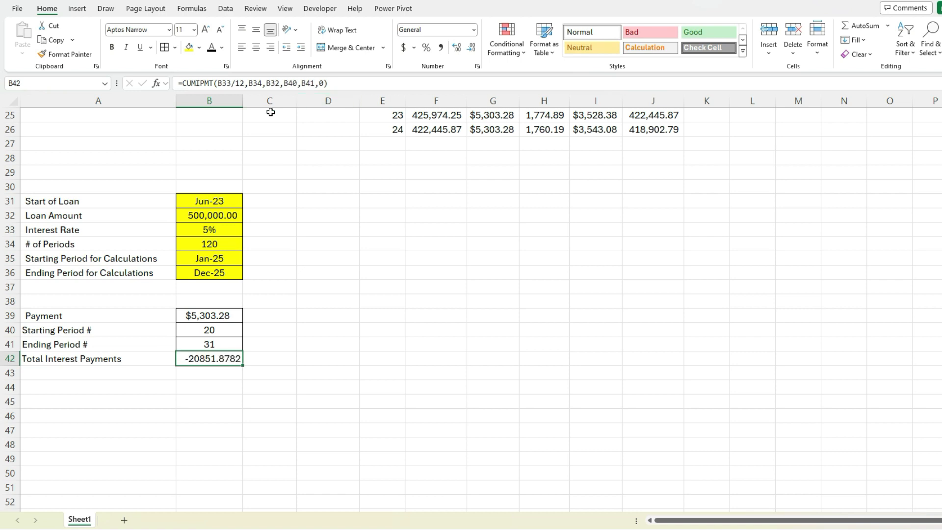
Step: Negate the whole formula in B42, giving =-CUMIPMT(B33/12,B34,B32,B40,B41,0), and apply the dollar accounting format
left_click(182, 82)
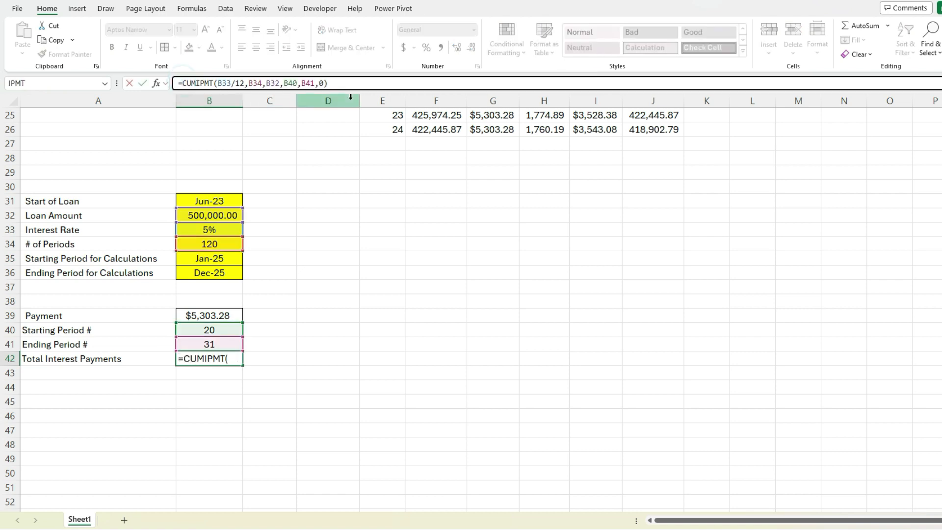
type("-")
key("Return")
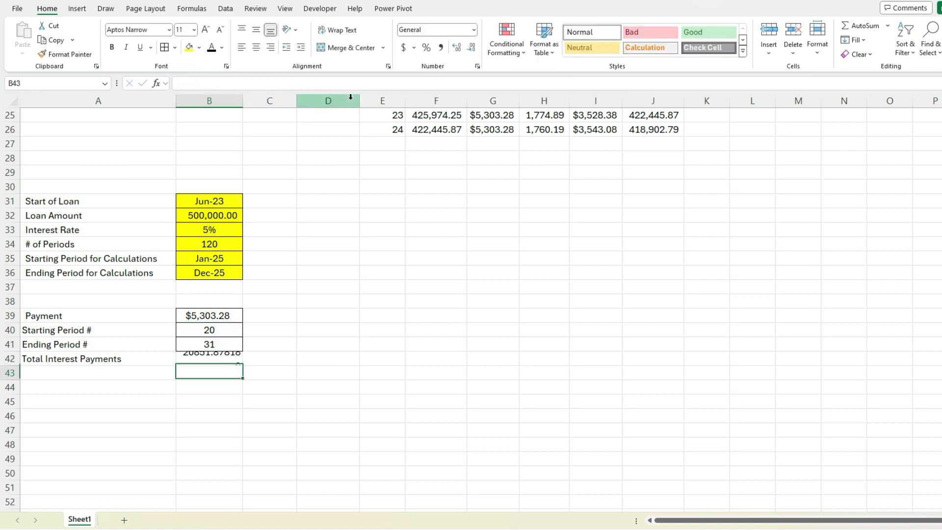
key("Up")
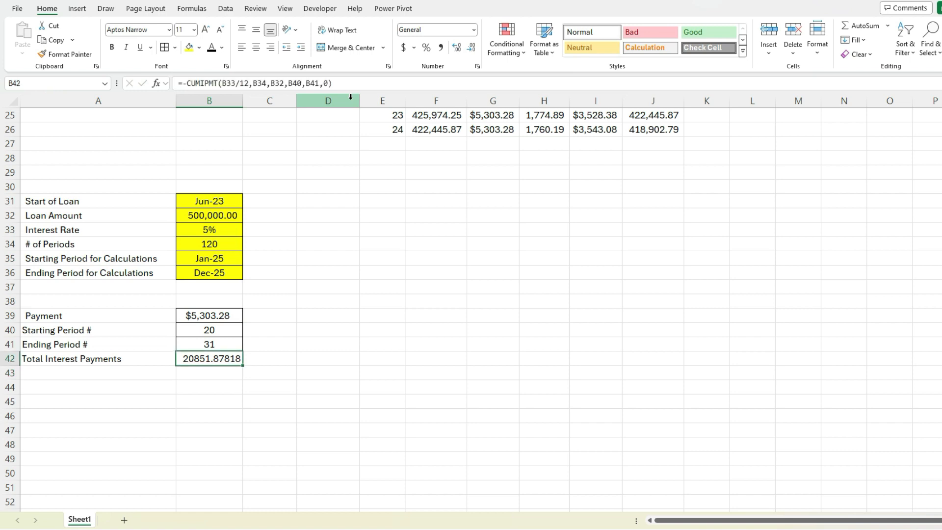
left_click(403, 47)
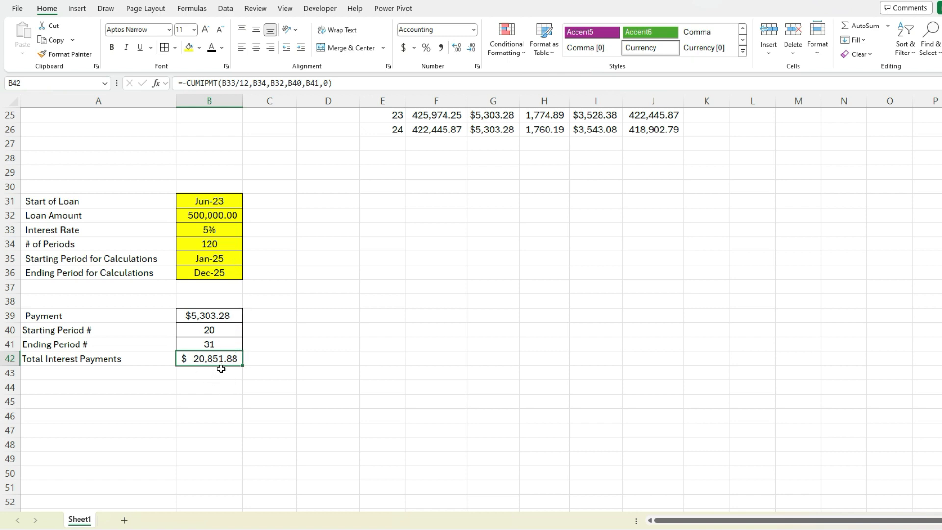
Step: Label A43 as Total Principal Payments
left_click(69, 373)
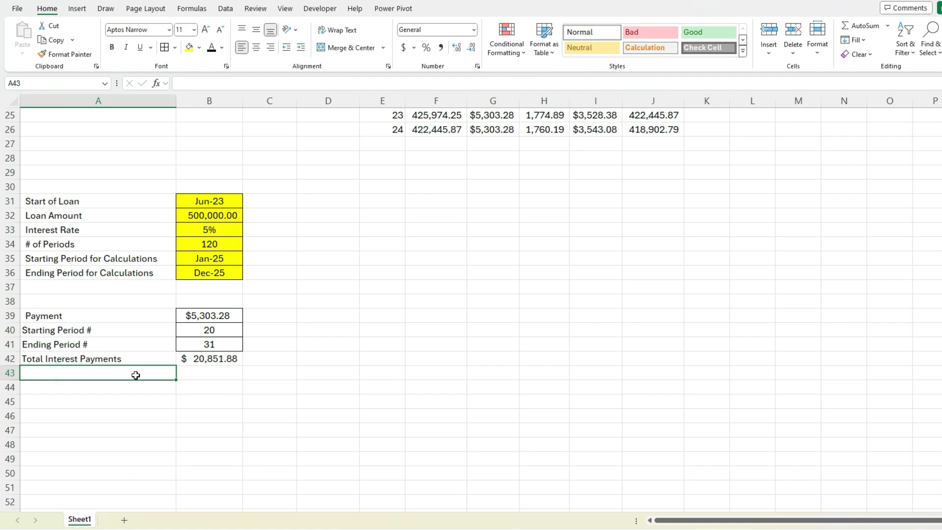
type("Total Principal Payments")
key("Tab")
Step: Add borders to the total interest cell B42 and copy its formula text
key("Up")
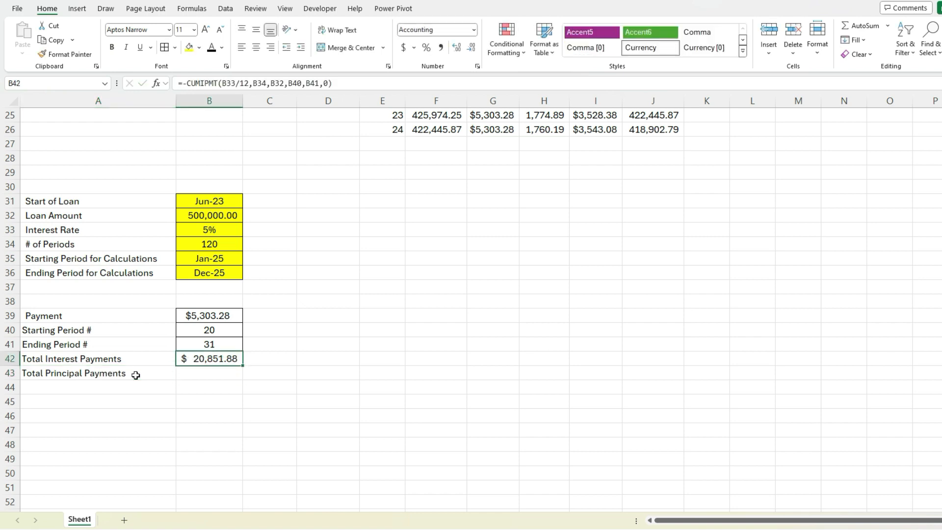
left_click(165, 47)
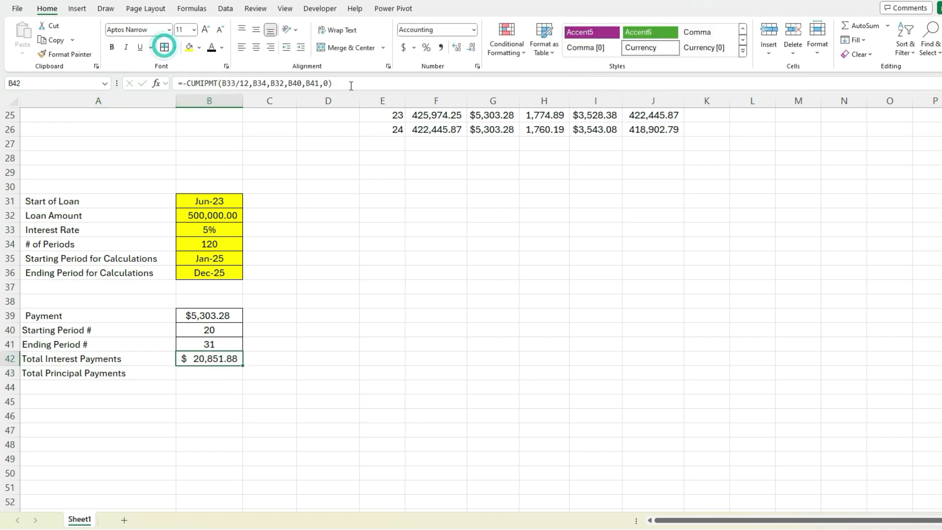
left_click_drag(351, 86, 21, 92)
key("ctrl+c")
key("Escape")
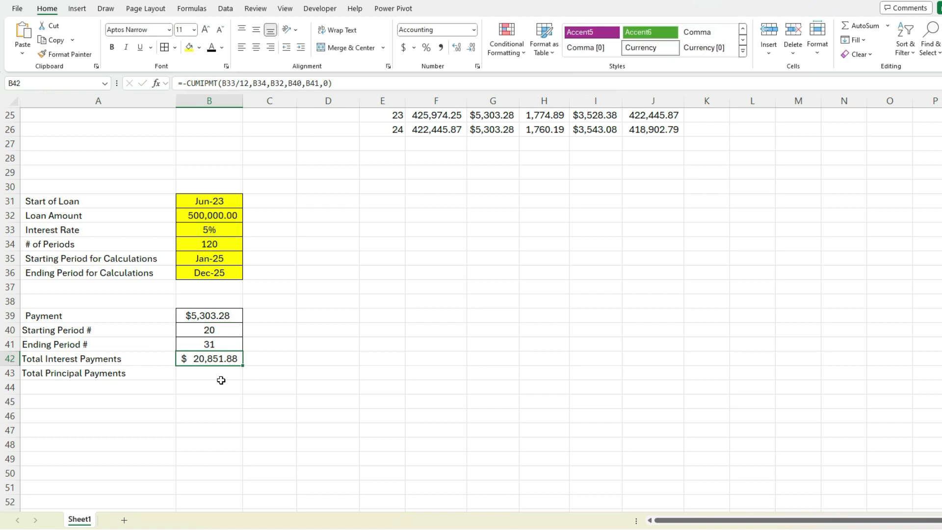
Step: Reuse the copied formula text in B43 and change its function to CUMPRINC, giving =-CUMPRINC(B33/12,B34,B32,B40,B41,0)
left_click(217, 373)
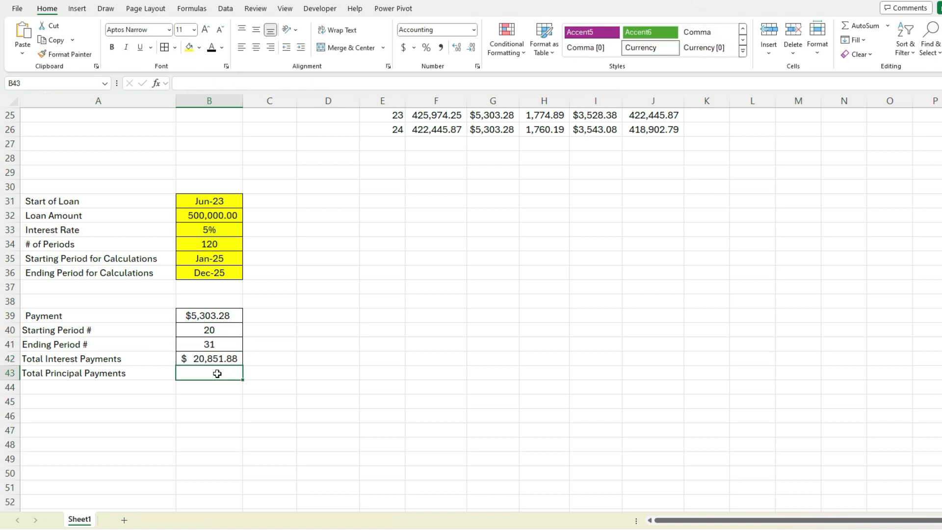
left_click(212, 80)
key("ctrl+v")
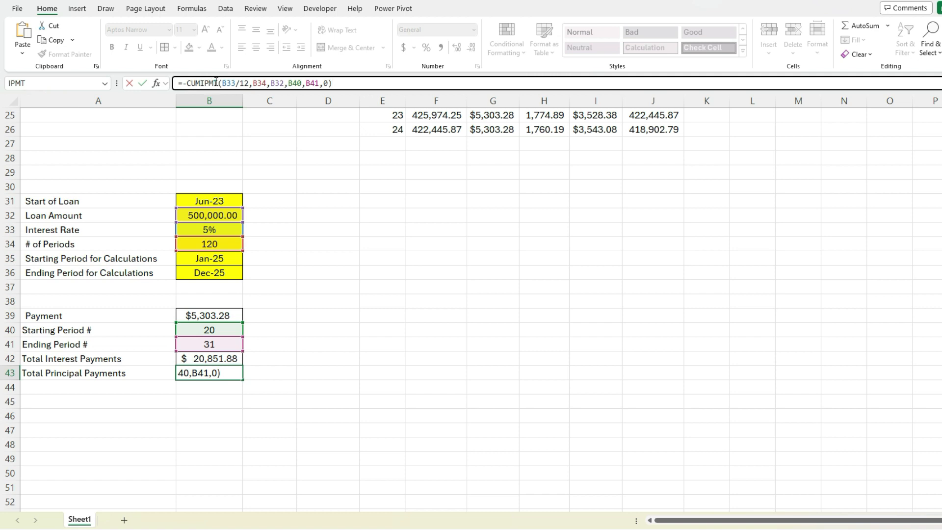
left_click(216, 81)
key("BackSpace")
key("BackSpace")
key("BackSpace")
key("BackSpace")
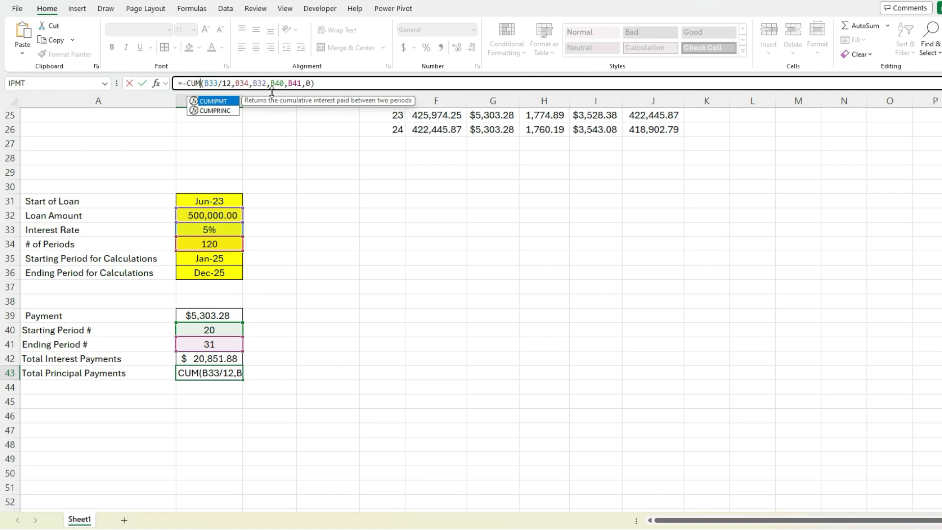
type("PRINC")
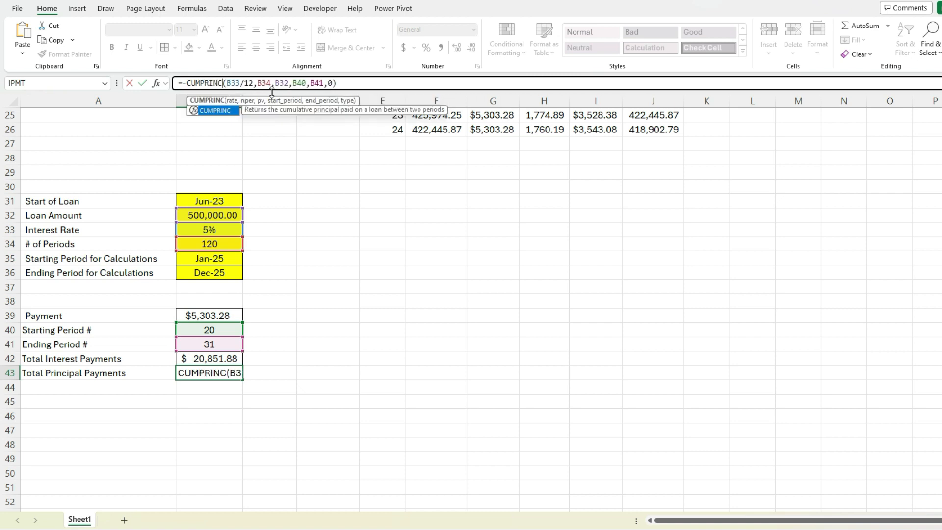
key("Return")
Step: Apply the dollar accounting format and borders to the total principal cell B43
key("Up")
left_click(402, 48)
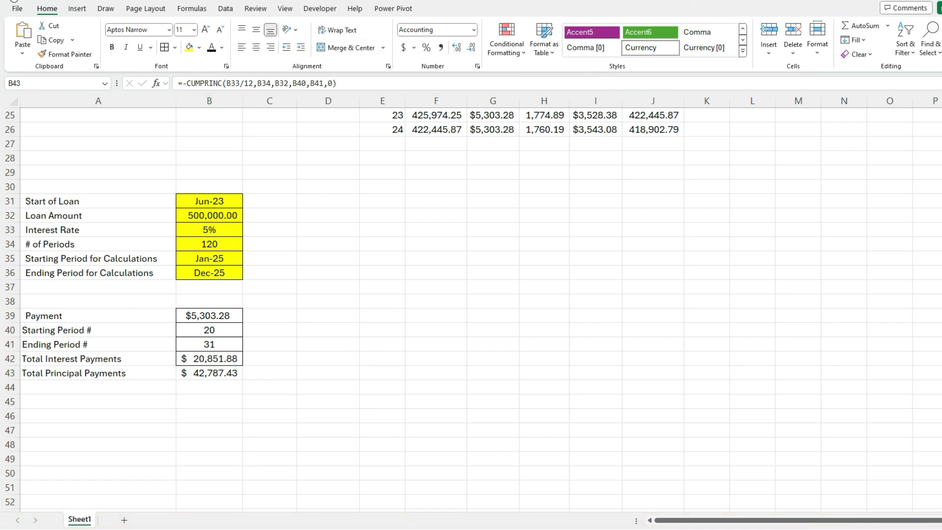
left_click(218, 378)
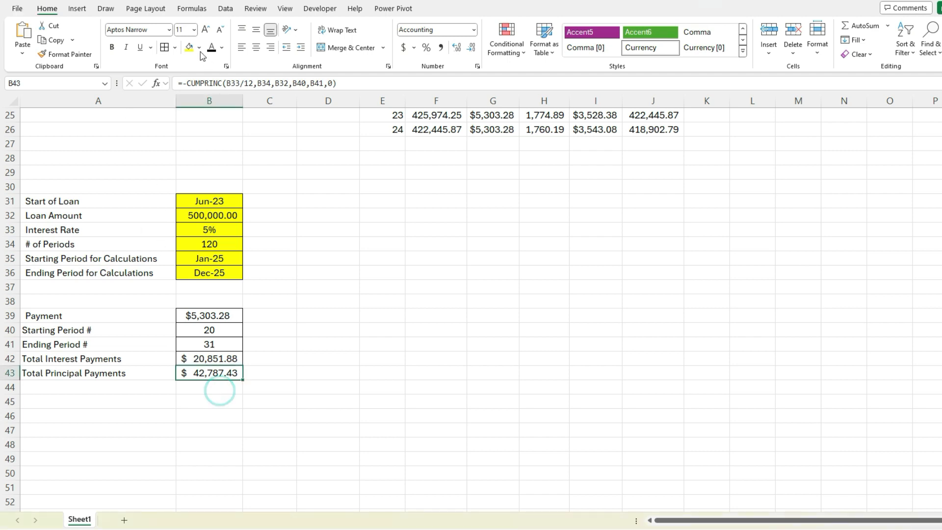
Step: Calculate twelve monthly payments in B45 with the formula =B39*12
left_click(214, 400)
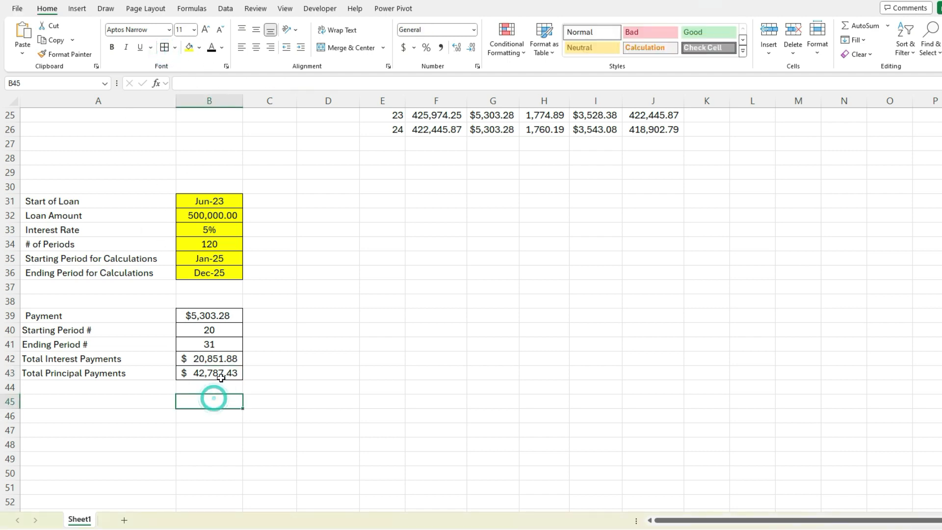
type("=")
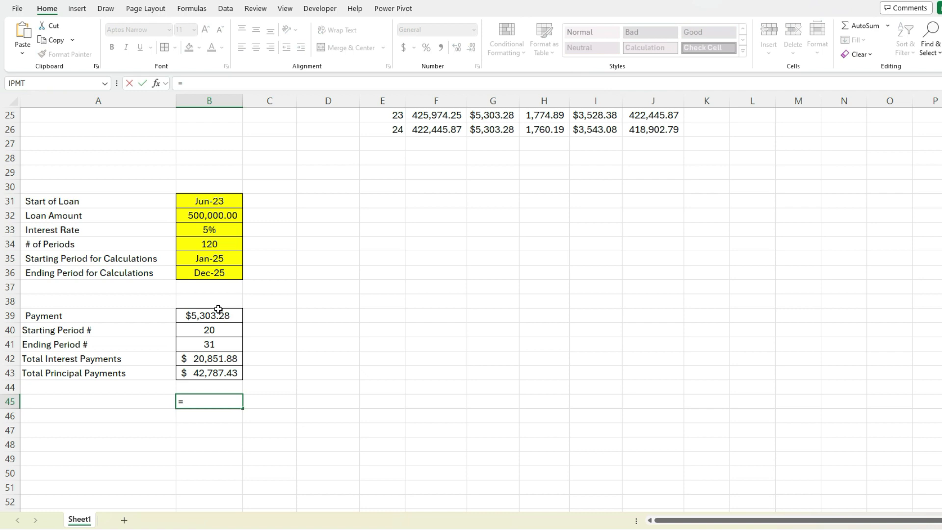
left_click(218, 310)
type("*12")
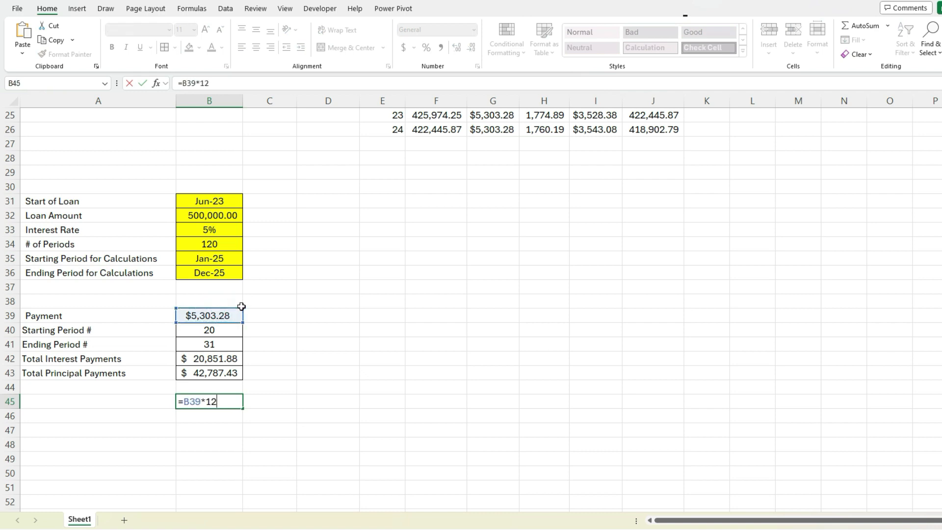
key("Return")
key("Up")
key("Down")
Step: Check the totals against the annual payments in B46 with =B45-B43-B42, and clear both check cells B45:B46
type("=")
key("Up")
type("-")
key("Up")
key("Up")
key("Up")
type("-")
key("Up")
key("Up")
key("Up")
key("Up")
key("Return")
key("Up")
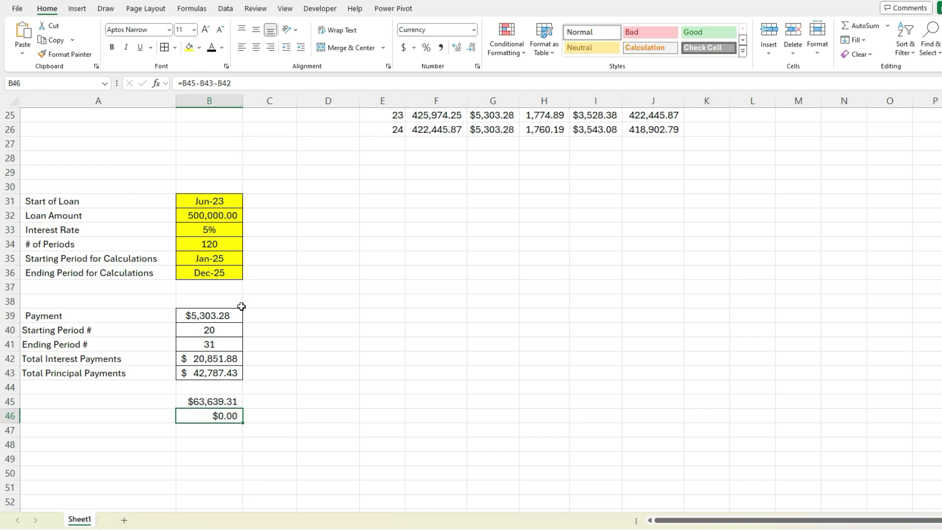
key("shift+Up")
key("Delete")
Step: Label A44 as Ending Balance
key("Left")
key("Up")
key("Up")
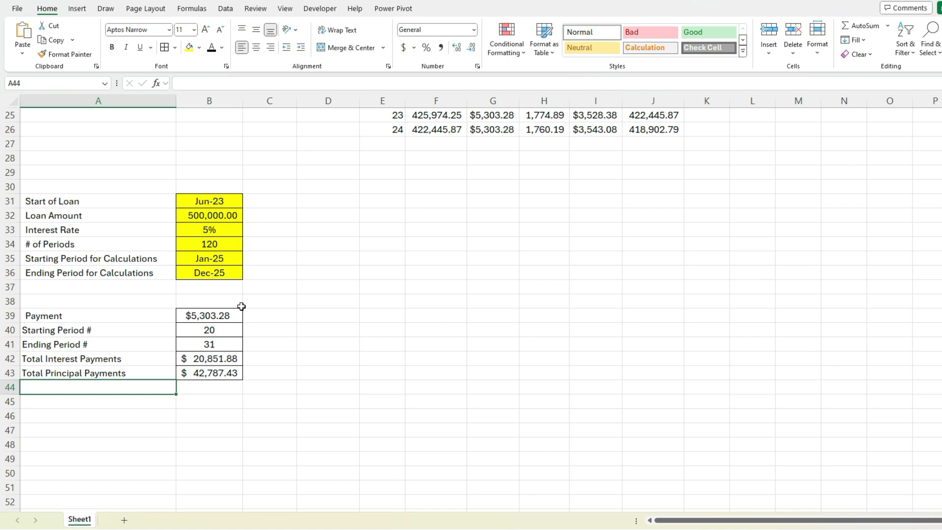
type("Ending Balance")
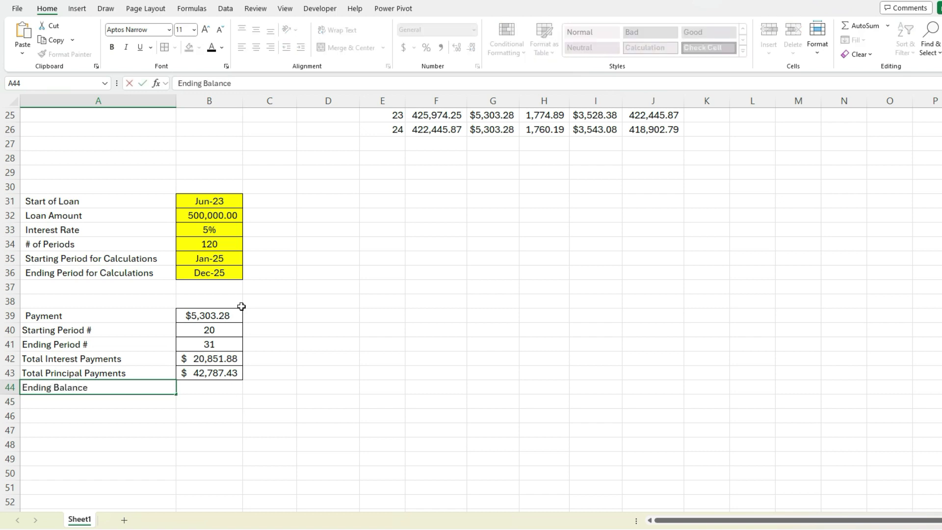
key("Tab")
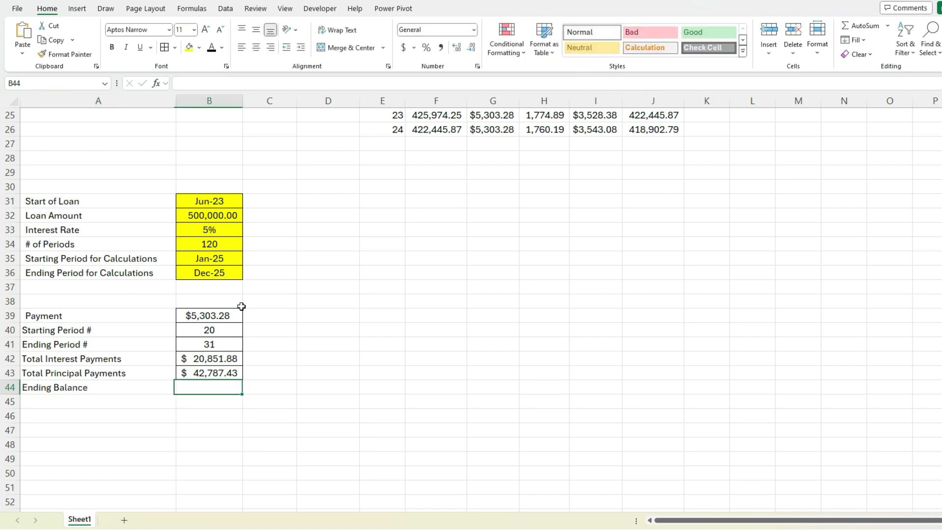
Step: Calculate the ending balance in B44 with =FV(B33/12,B41,B39,-B32)
type("=fv")
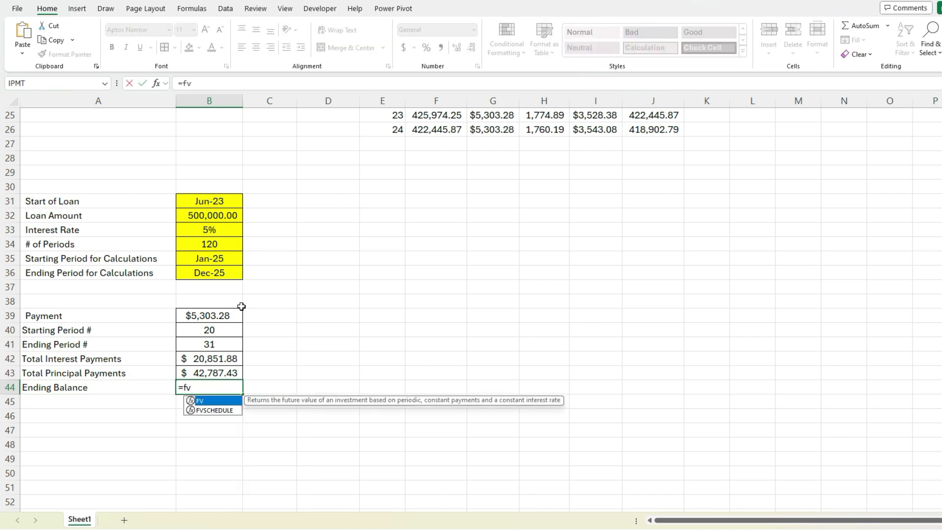
key("Tab")
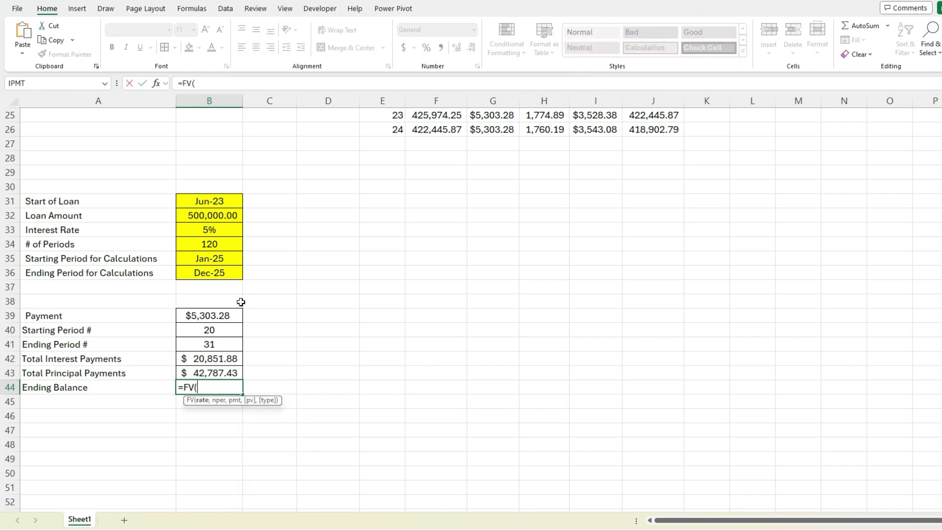
left_click(220, 229)
type("/12,")
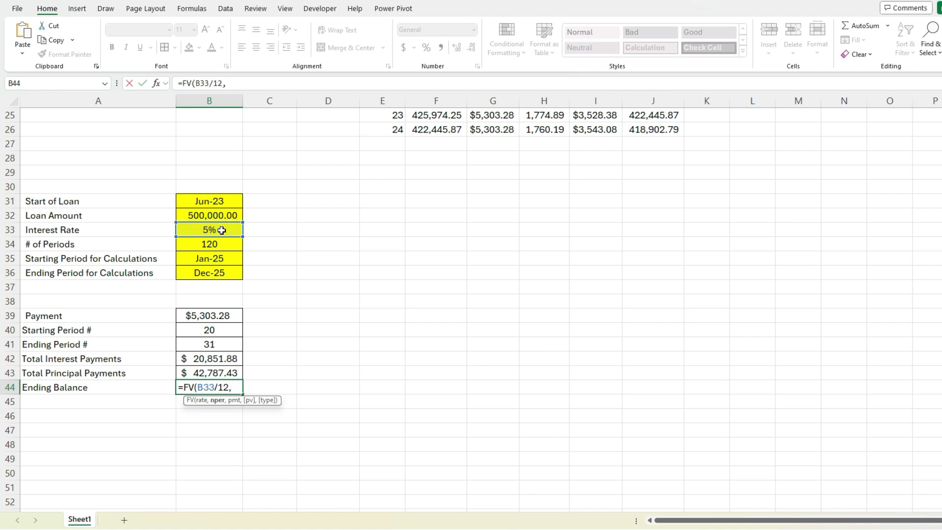
left_click(220, 346)
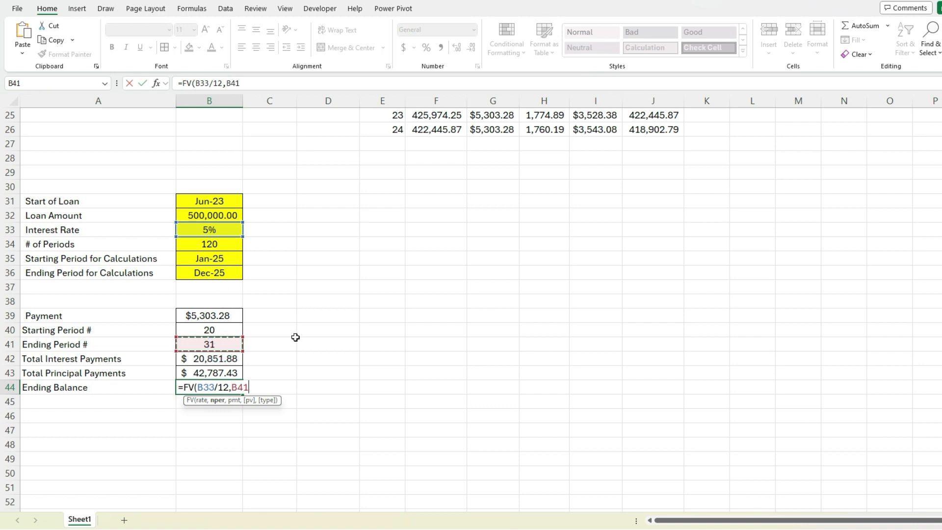
type(",")
left_click(231, 310)
type(",")
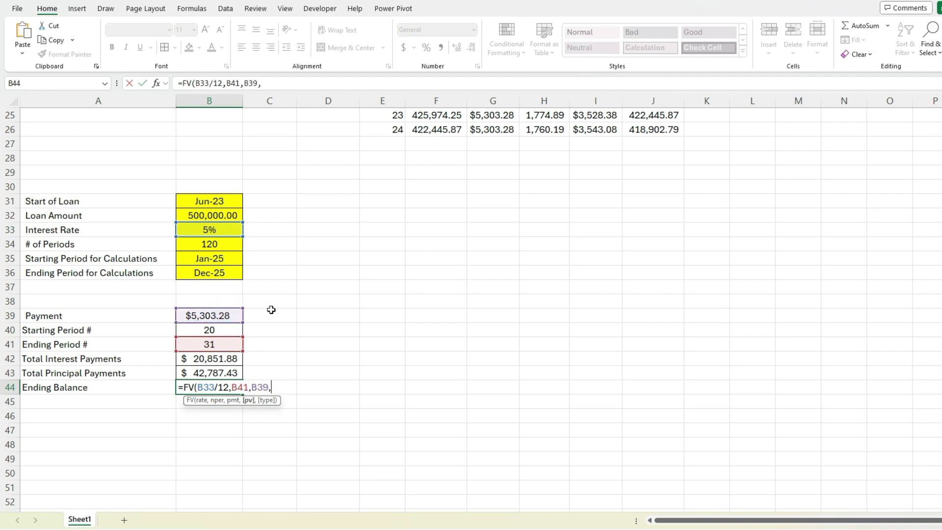
type("-")
left_click(221, 218)
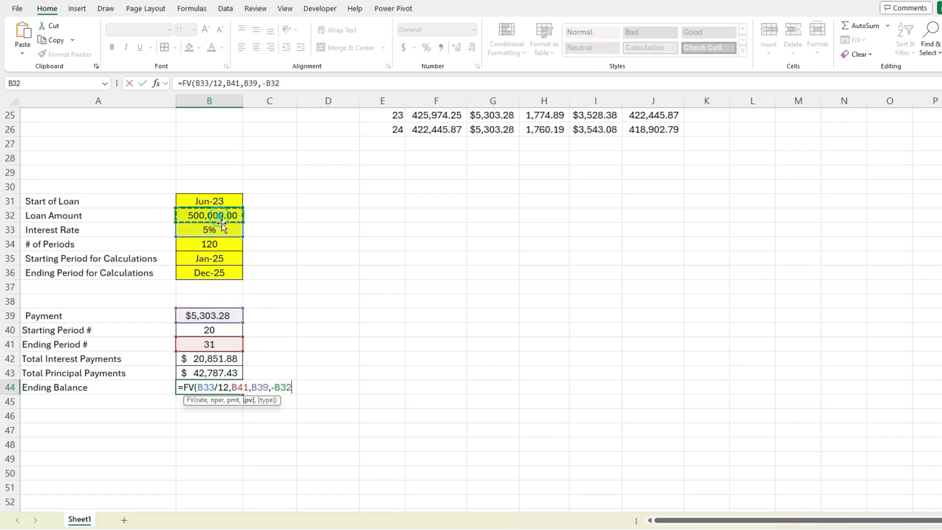
left_click(143, 83)
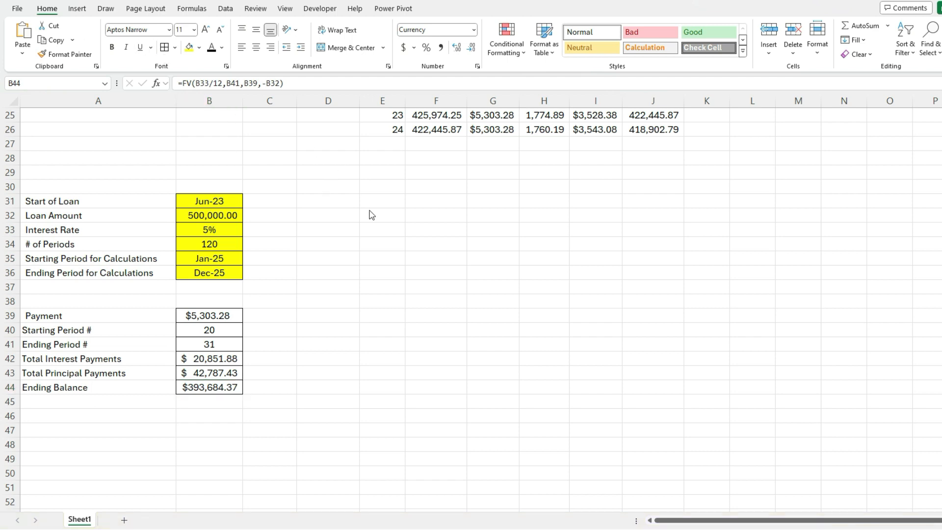
Step: Copy the first schedule's header and its first three period rows to the area starting at E30
scroll(498, 240, "up", 8)
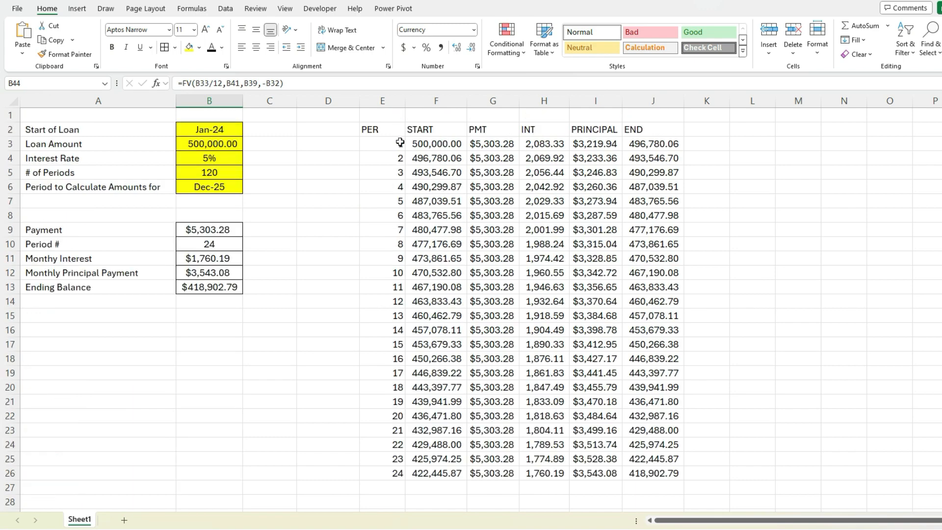
left_click_drag(395, 132, 652, 172)
key("ctrl+c")
scroll(388, 280, "down", 5)
scroll(383, 304, "up", 1)
scroll(394, 319, "down", 1)
left_click(394, 315)
key("ctrl+v")
Step: Point the first starting balance F31 of the copied schedule to the loan amount in B32
left_click(393, 343)
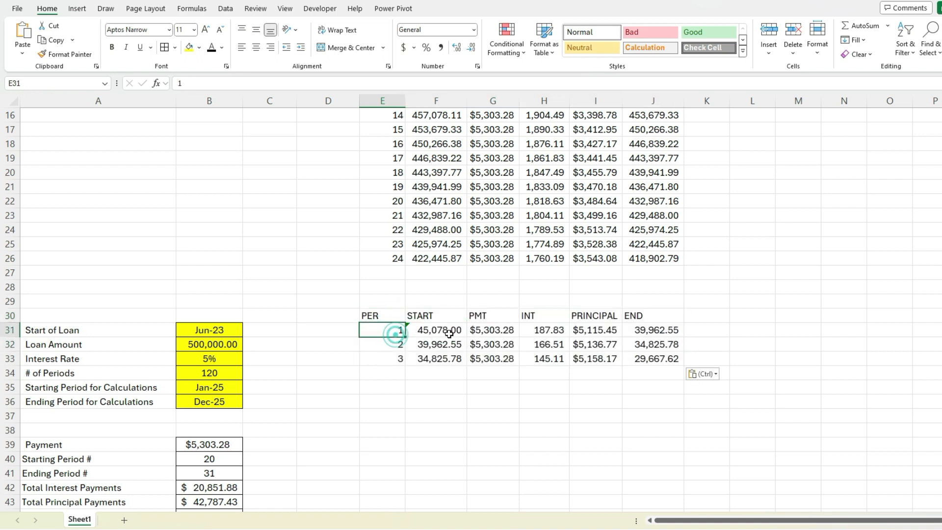
left_click(444, 330)
left_click(212, 83)
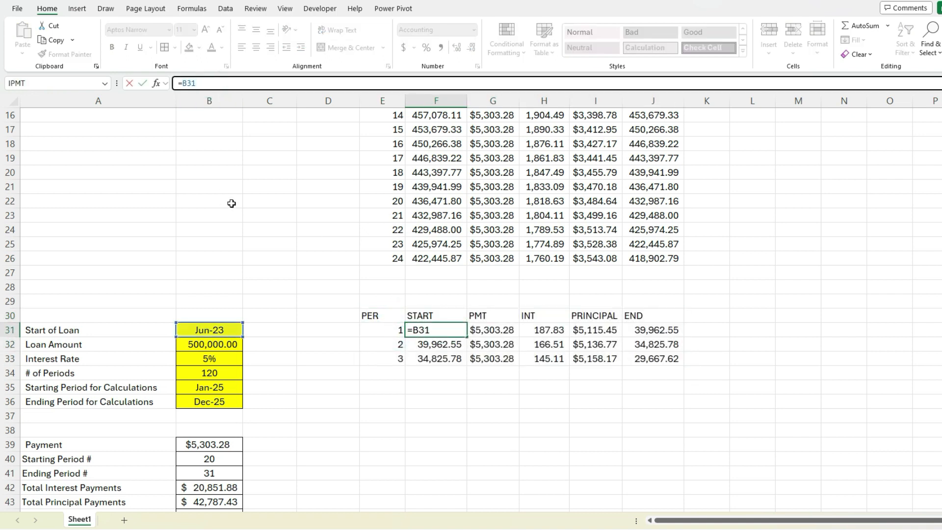
left_click(224, 344)
key("Return")
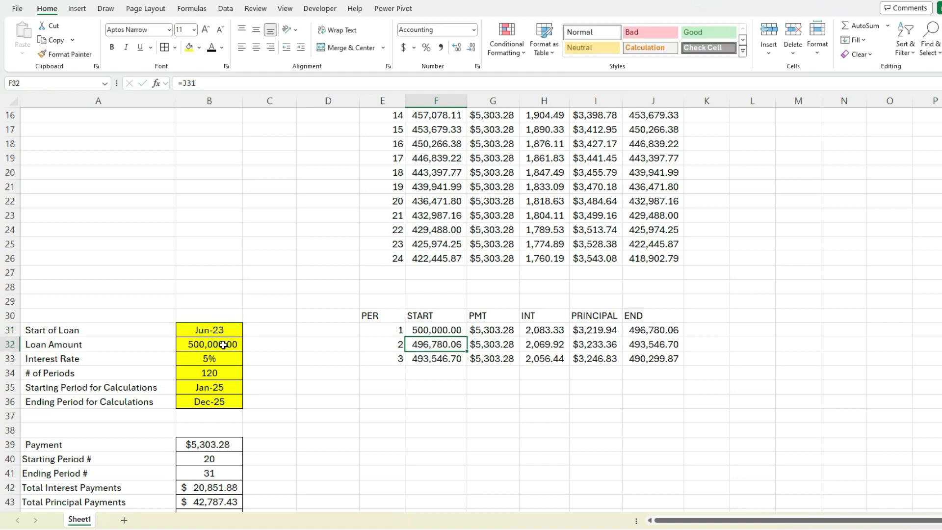
Step: Change the interest formula in H31 to use the second calculator's rate, giving =F31*$B$33/12
key("Up")
key("Right")
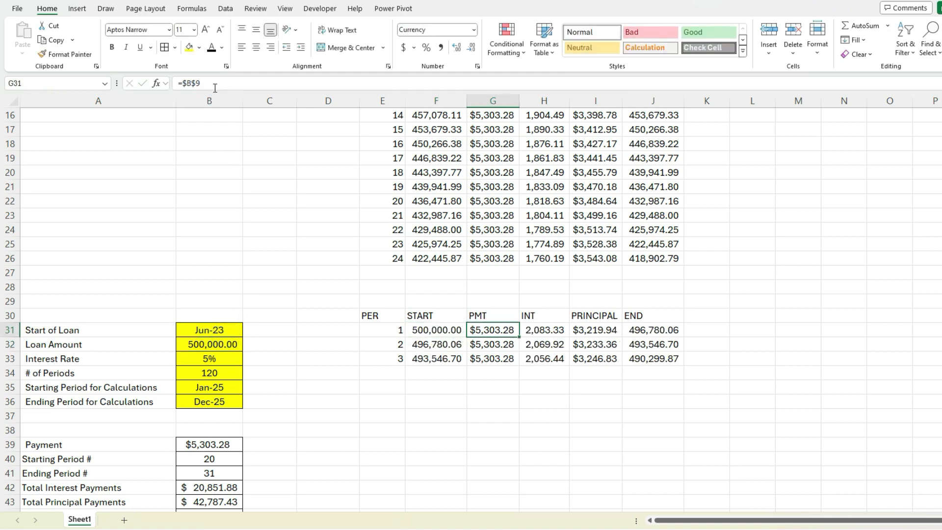
key("Right")
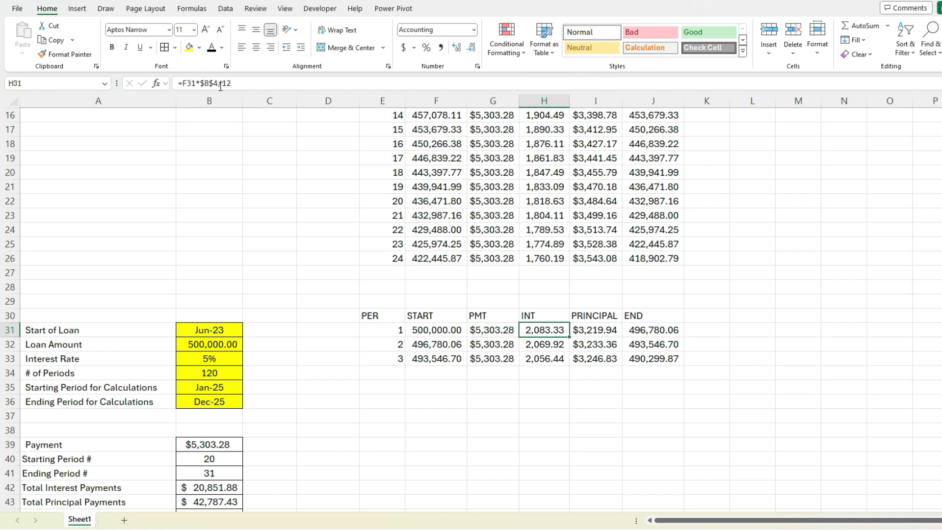
left_click(219, 84)
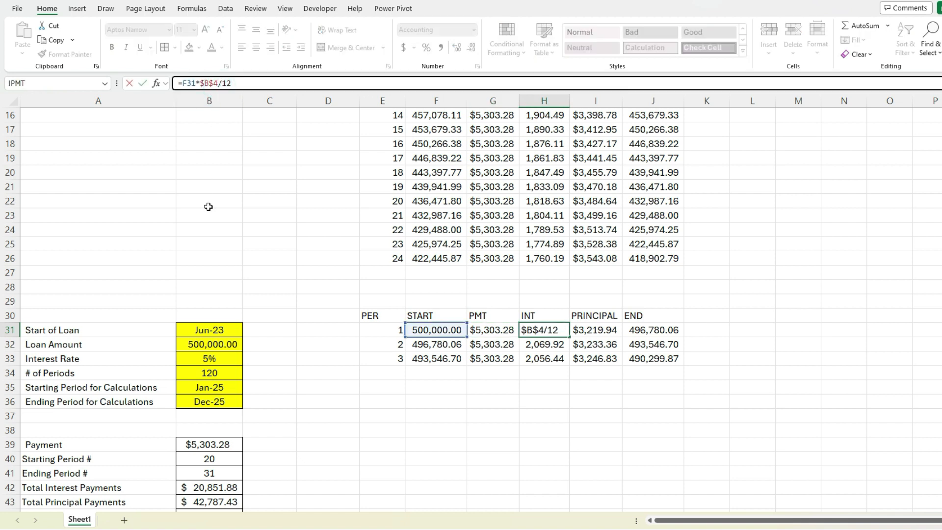
key("BackSpace")
key("BackSpace")
key("BackSpace")
key("BackSpace")
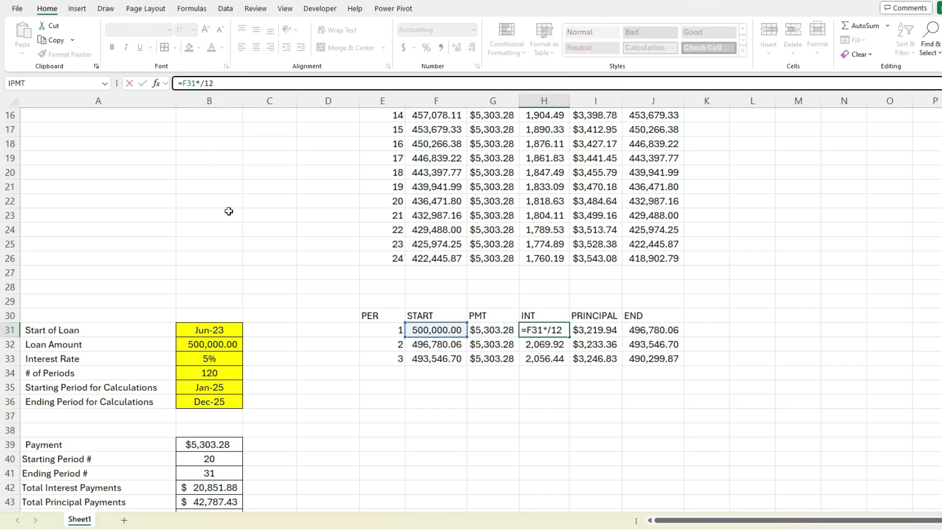
left_click(208, 359)
double_click(206, 82)
key("F4")
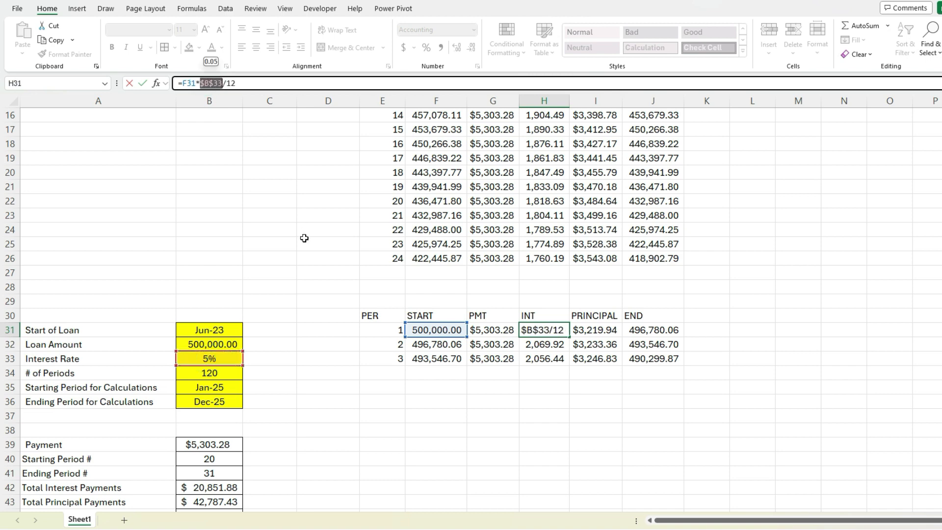
key("Tab")
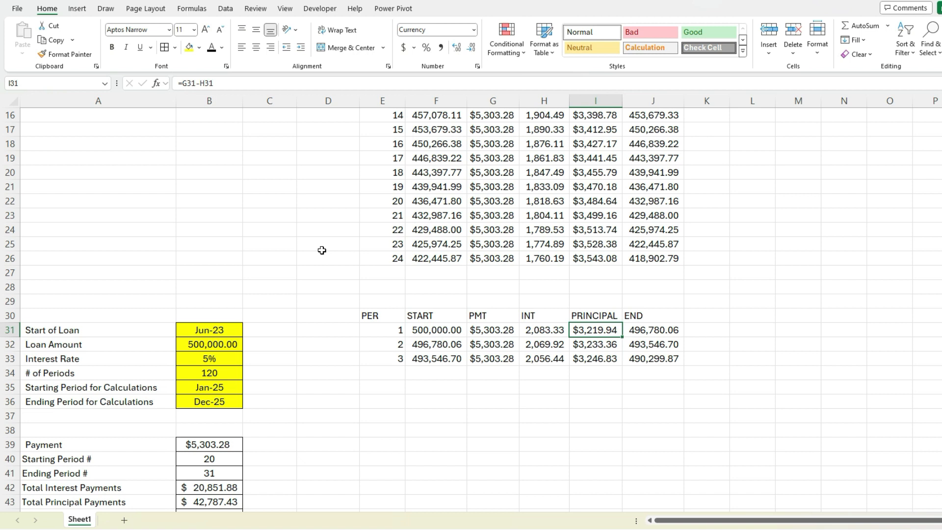
Step: Review the formulas for principal and ending balance in row 31 and for the payment in G32
left_click(255, 82)
key("Tab")
left_click(256, 84)
key("Return")
left_click(256, 84)
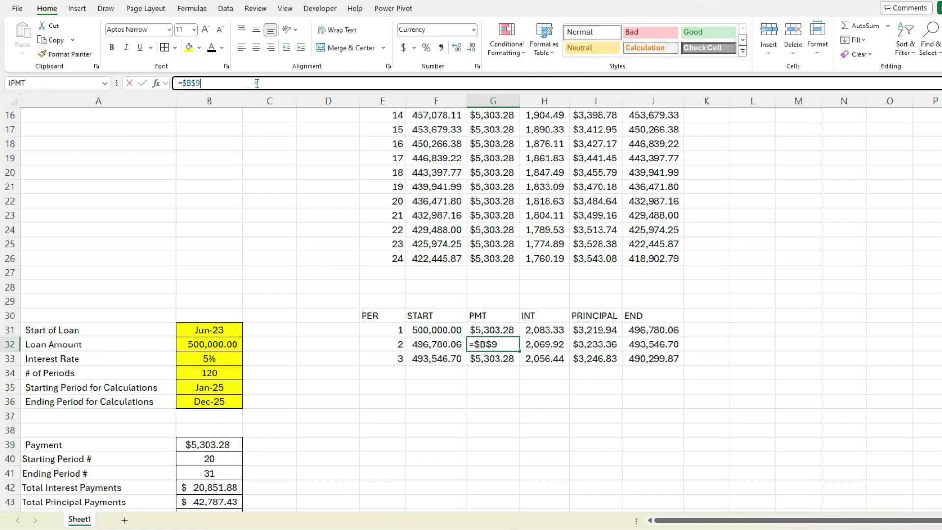
key("Return")
Step: Fill the period 3 row E33:J33 down to row 61 so the new schedule runs through period 31
key("Left")
key("Down")
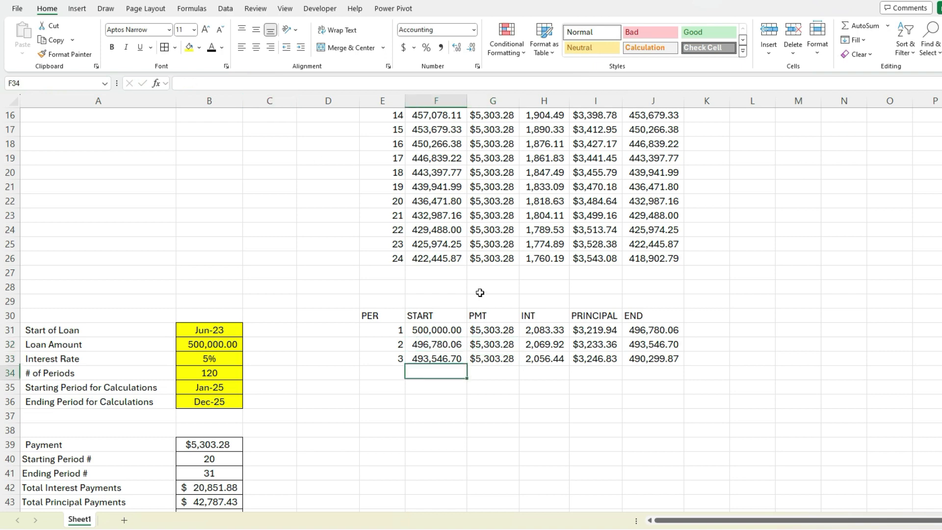
key("Left")
key("Up")
left_click(672, 357, "shift")
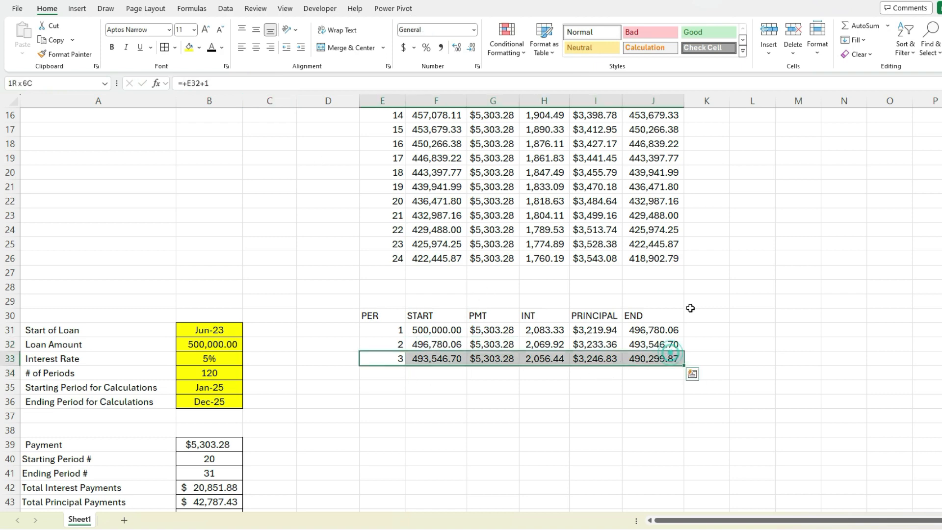
scroll(690, 310, "down", 3)
left_click_drag(684, 237, 641, 464)
scroll(654, 356, "down", 3)
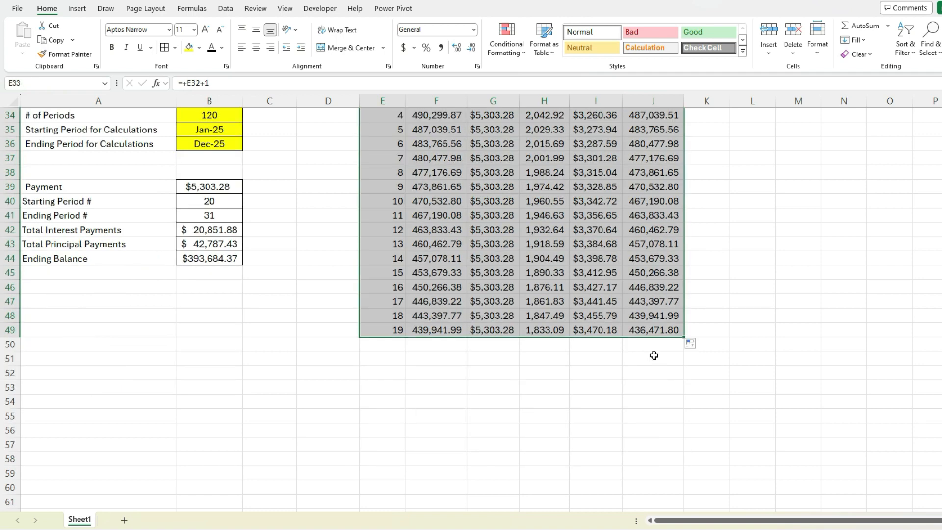
left_click_drag(684, 338, 686, 454)
scroll(683, 370, "down", 2)
left_click_drag(683, 361, 680, 406)
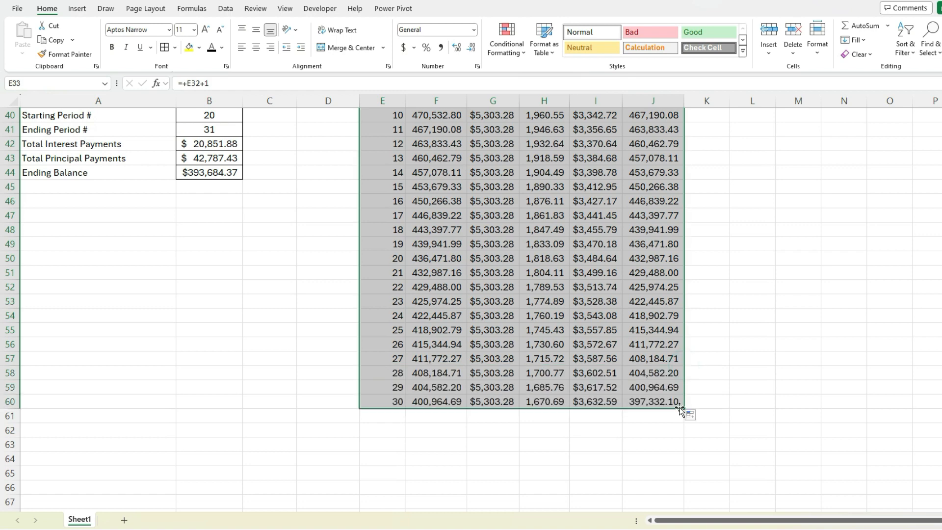
left_click_drag(684, 408, 685, 422)
left_click(759, 428)
Step: Locate the starting period 20 row in the extended schedule and return to its header row
left_click(394, 258)
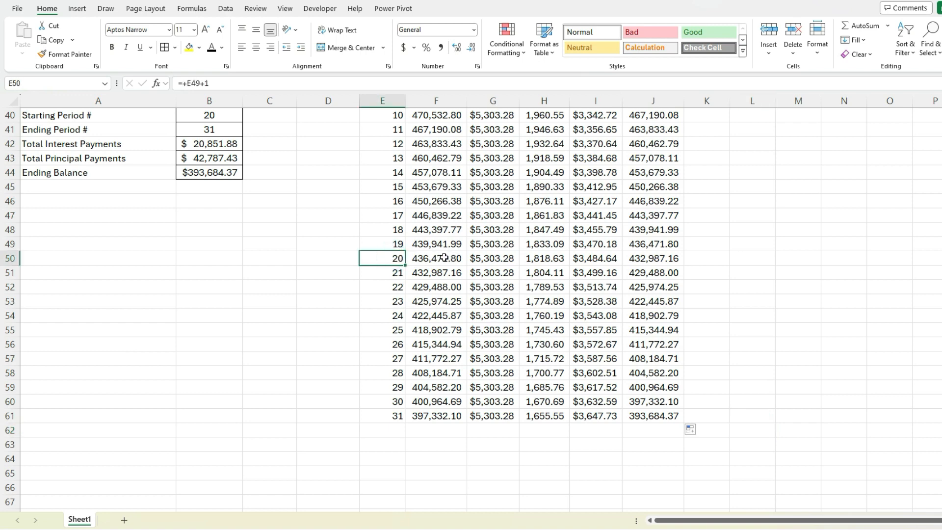
left_click(494, 442)
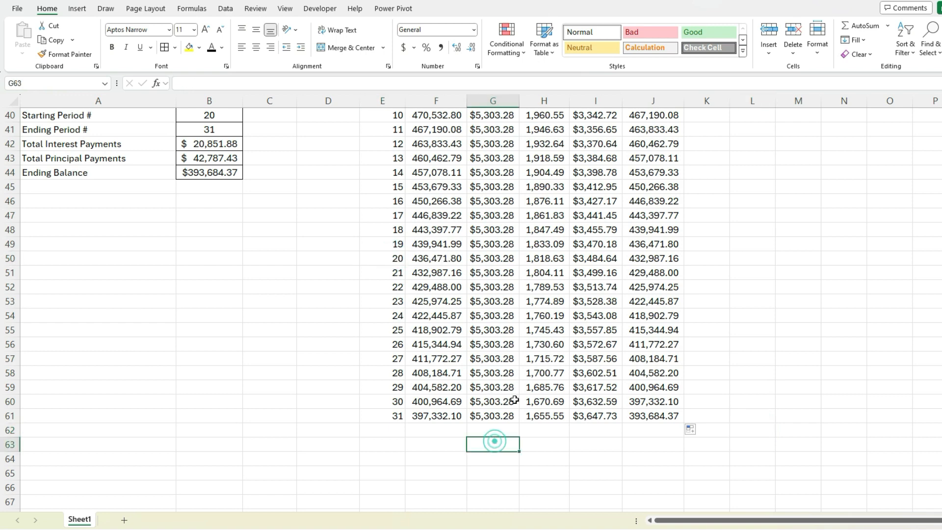
scroll(474, 218, "up", 5)
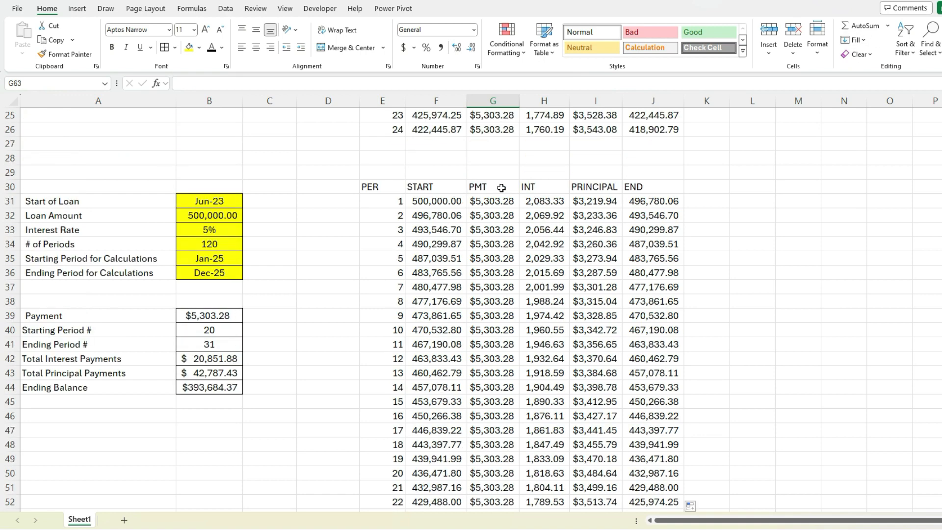
Step: Highlight the second schedule's INT and PRINCIPAL columns, H30:I61, in yellow
left_click(545, 188)
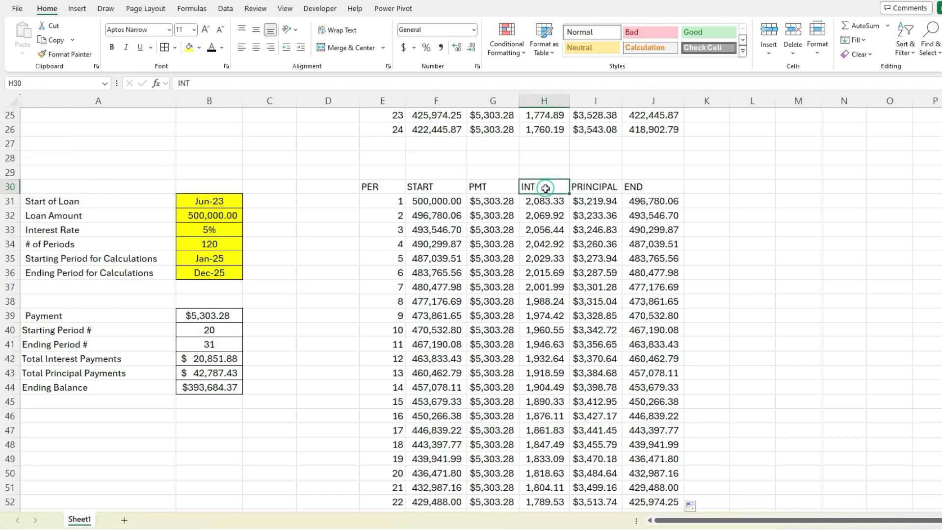
left_click(586, 189)
left_click(543, 187)
scroll(592, 283, "down", 7)
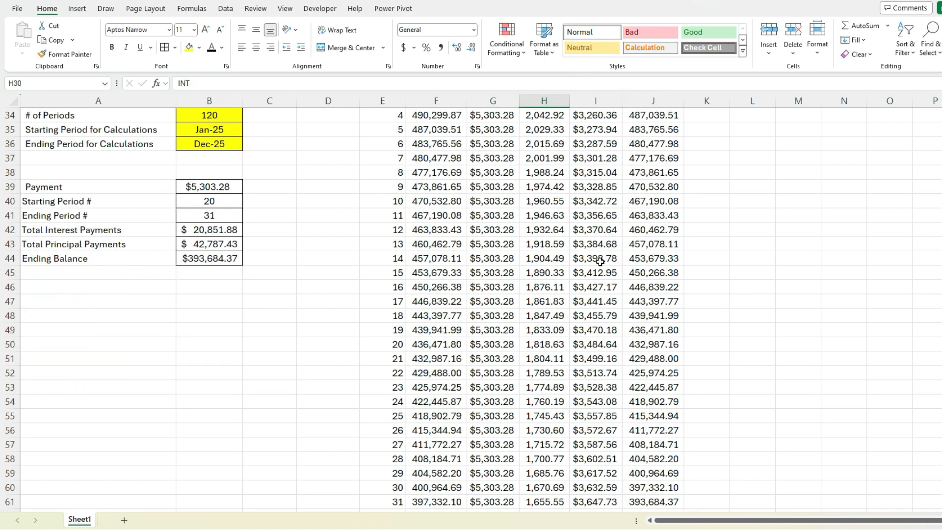
left_click(603, 329, "shift")
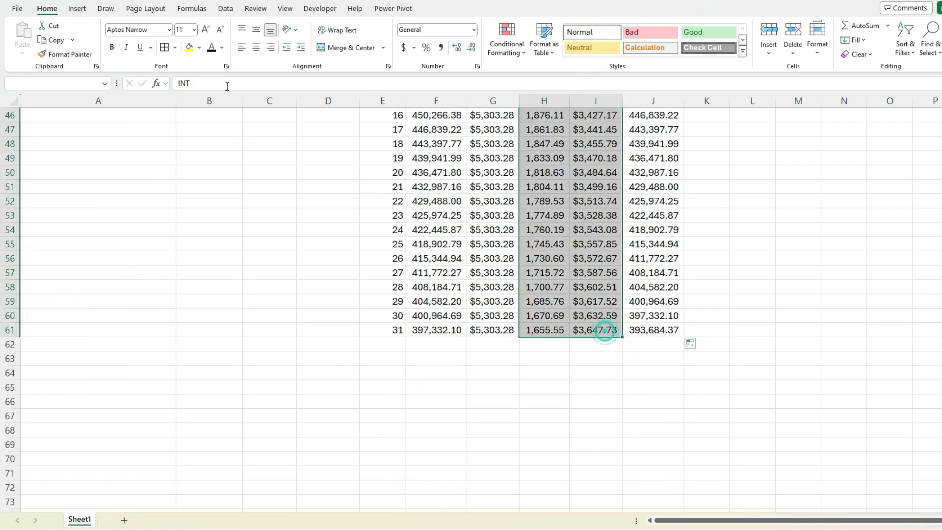
left_click(189, 47)
left_click(544, 281)
Step: Total the interest for periods 20 to 31 in H62 with =SUM(H50:H61)
scroll(543, 301, "down", 9)
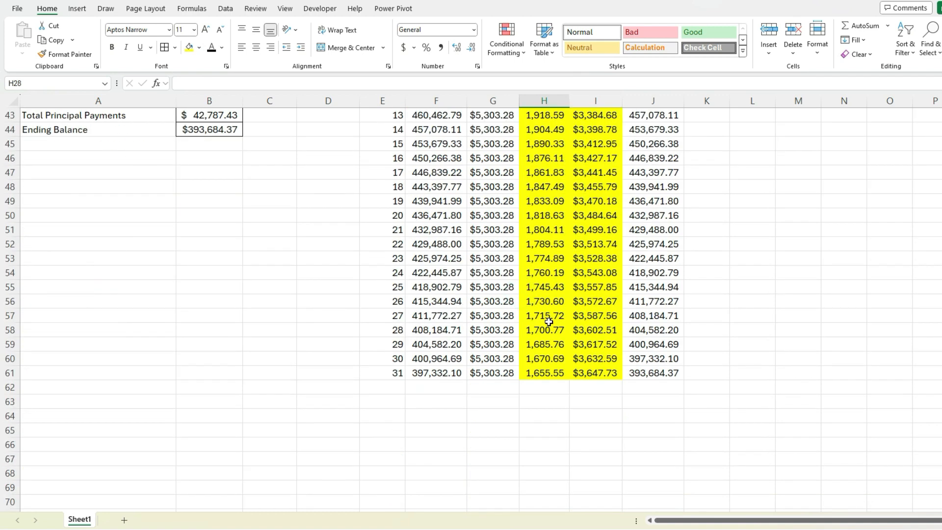
left_click(551, 217)
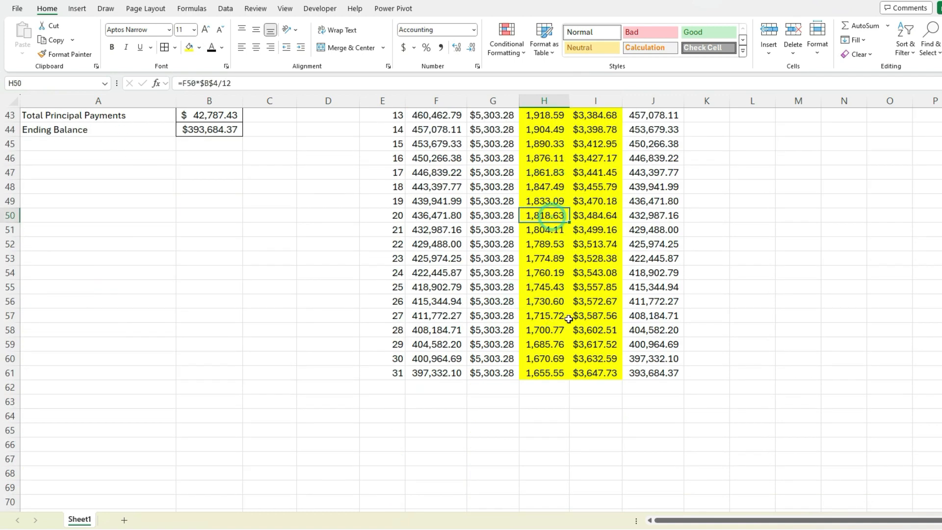
left_click(550, 382)
left_click(846, 26)
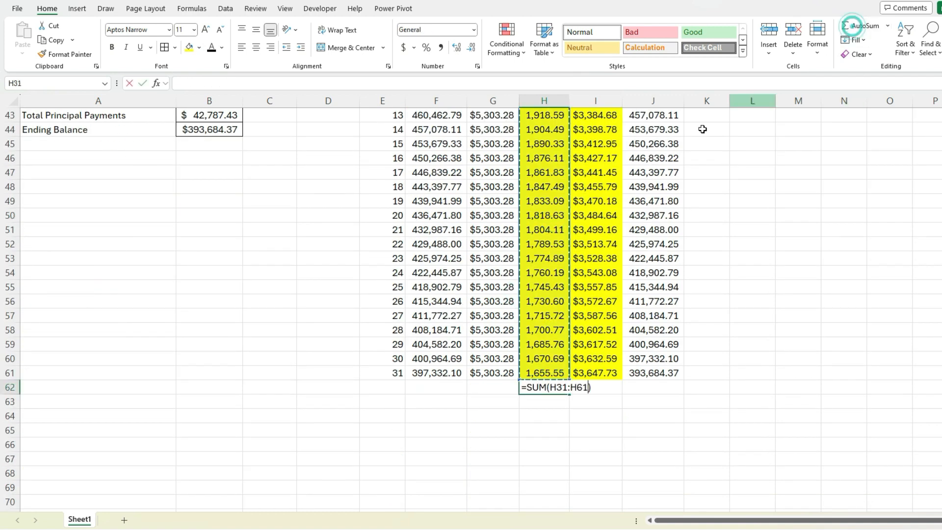
left_click_drag(547, 216, 564, 374)
key("Return")
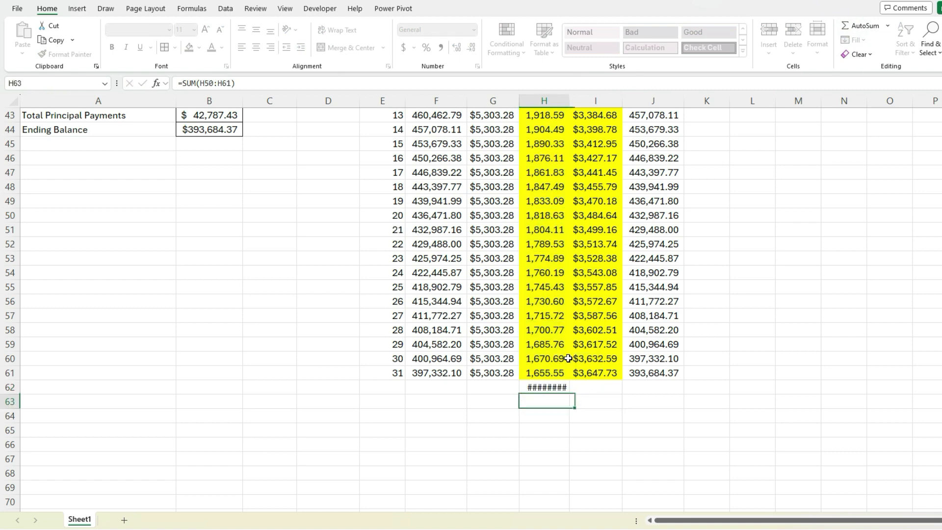
key("Up")
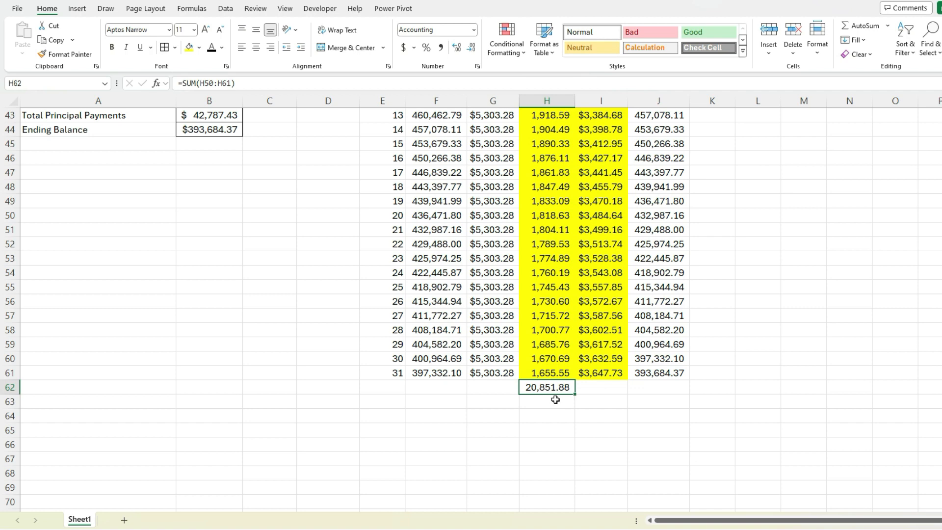
Step: Extend the interest total to I62 so it sums principal I50:I61, and widen column I to fit the amount
scroll(555, 400, "up", 1)
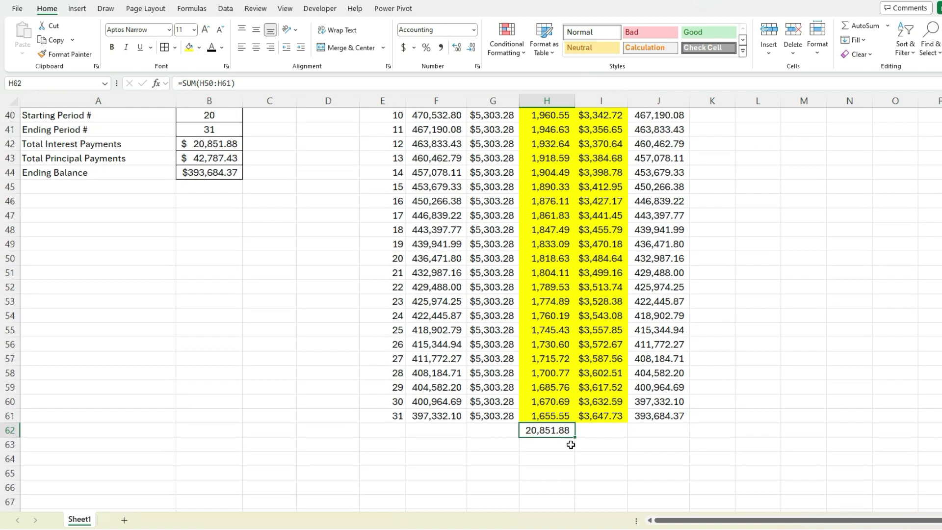
left_click_drag(574, 436, 619, 441)
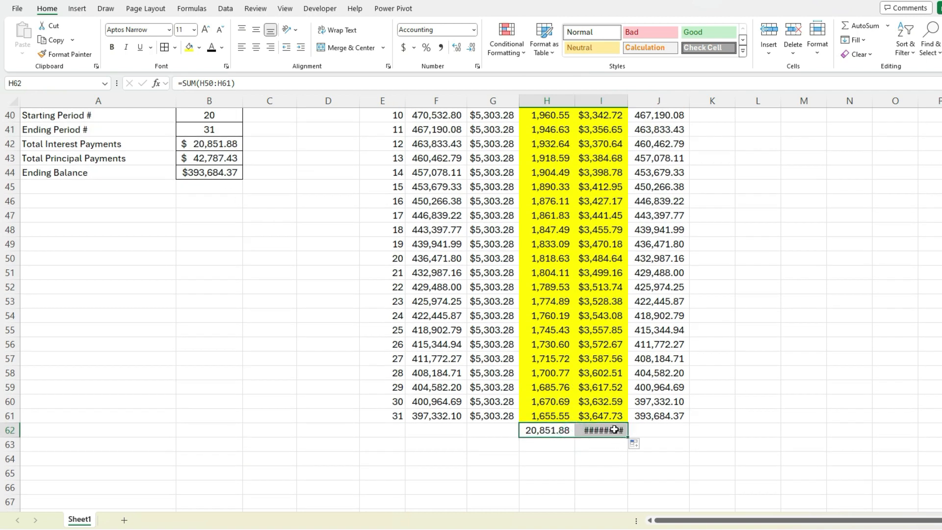
left_click(614, 430)
left_click_drag(627, 102, 630, 102)
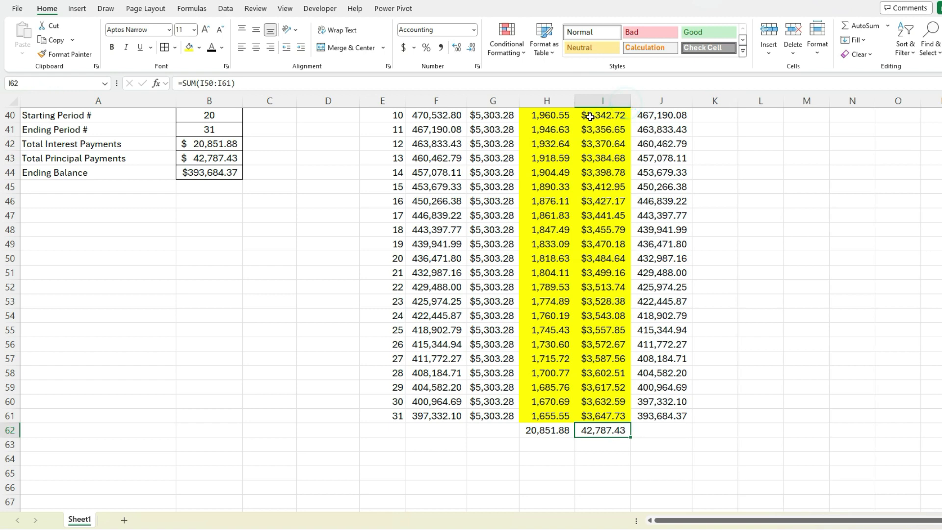
left_click(574, 88)
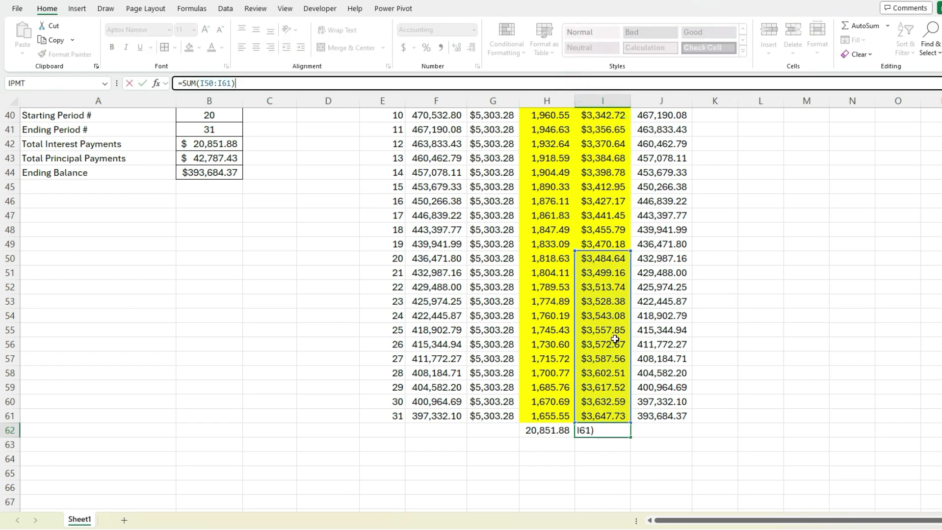
key("Escape")
key("Return")
left_click_drag(631, 99, 634, 99)
key("Up")
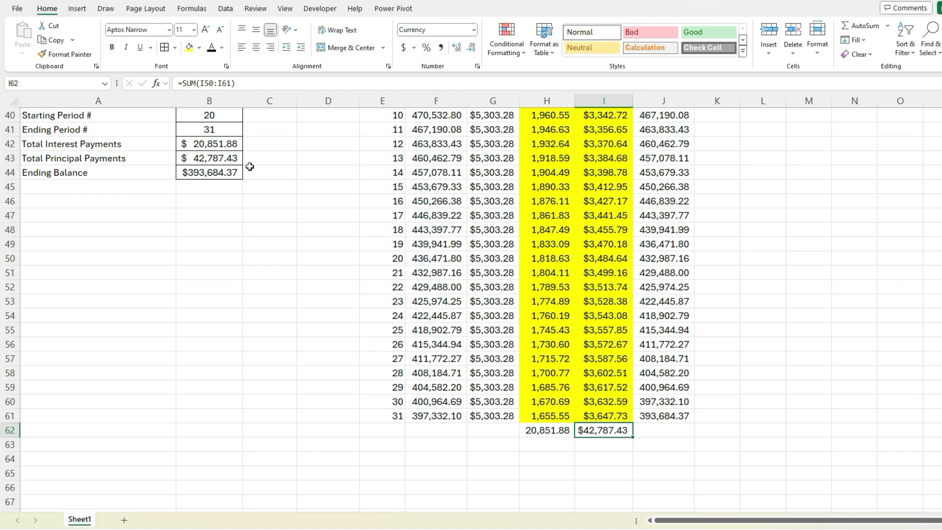
Step: Compare the total principal payments and ending balance in B43:B44 with the schedule's principal total and period 31 balance
left_click(237, 157)
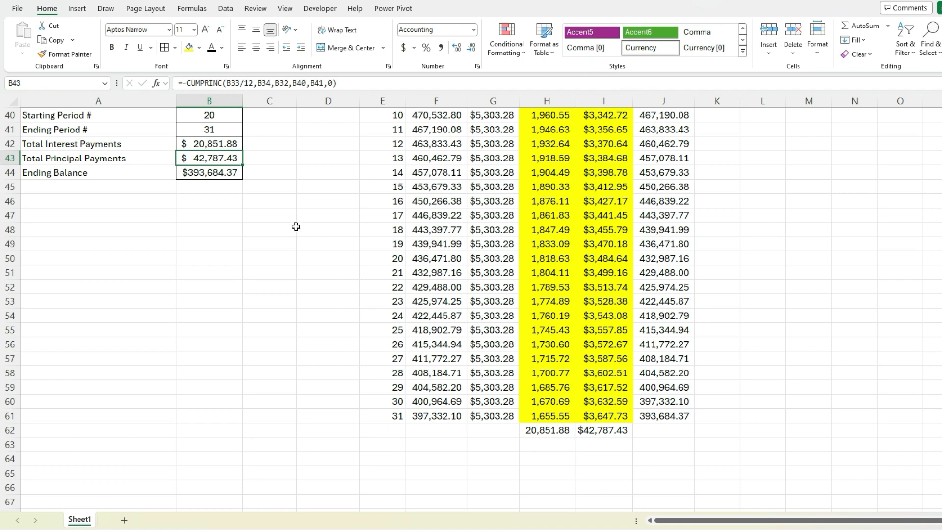
scroll(298, 228, "up", 1)
scroll(298, 227, "up", 1)
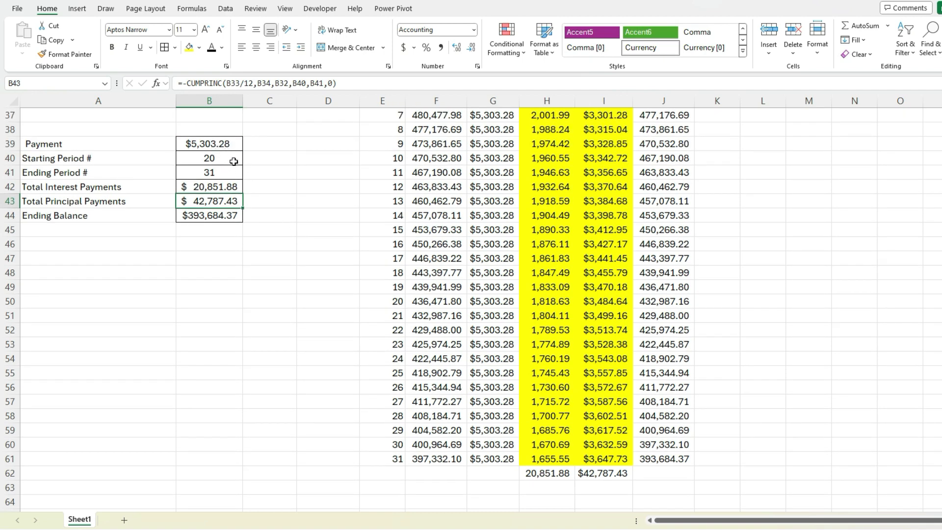
scroll(248, 172, "down", 1)
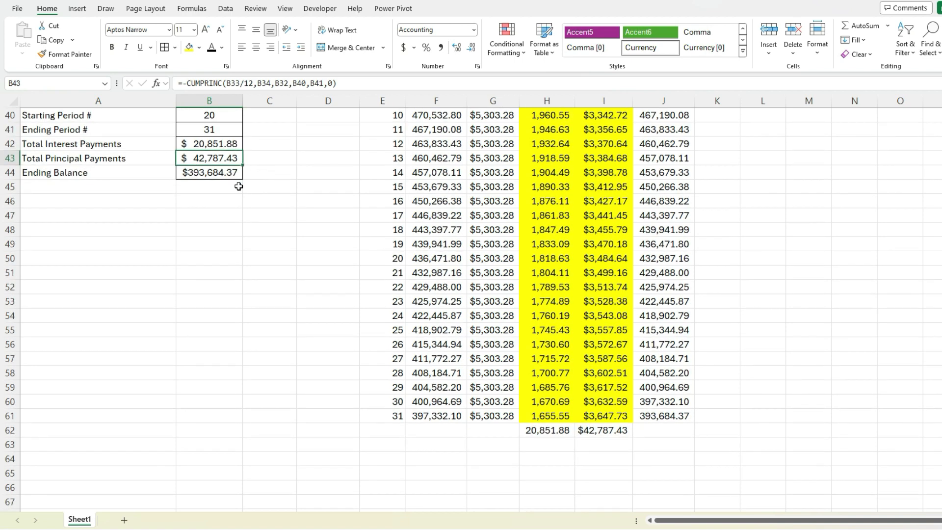
left_click(226, 176)
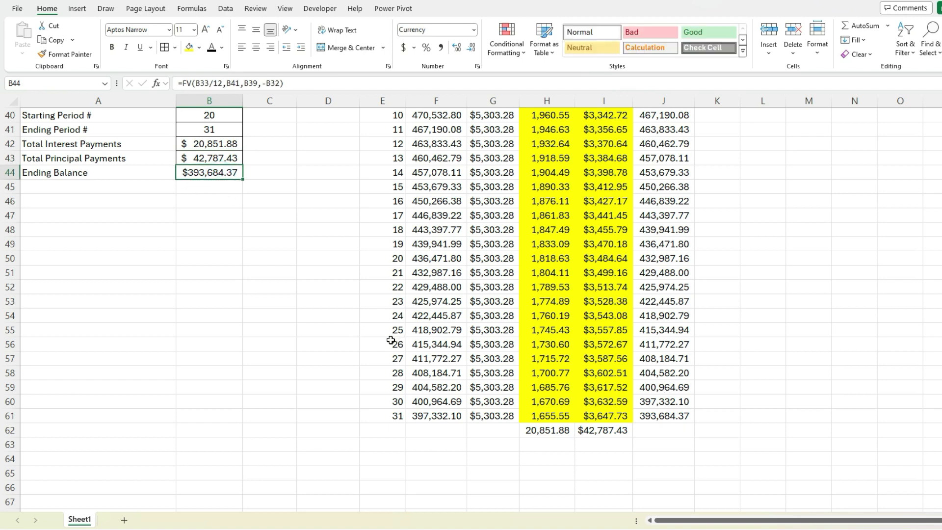
scroll(397, 344, "up", 2)
scroll(397, 345, "up", 1)
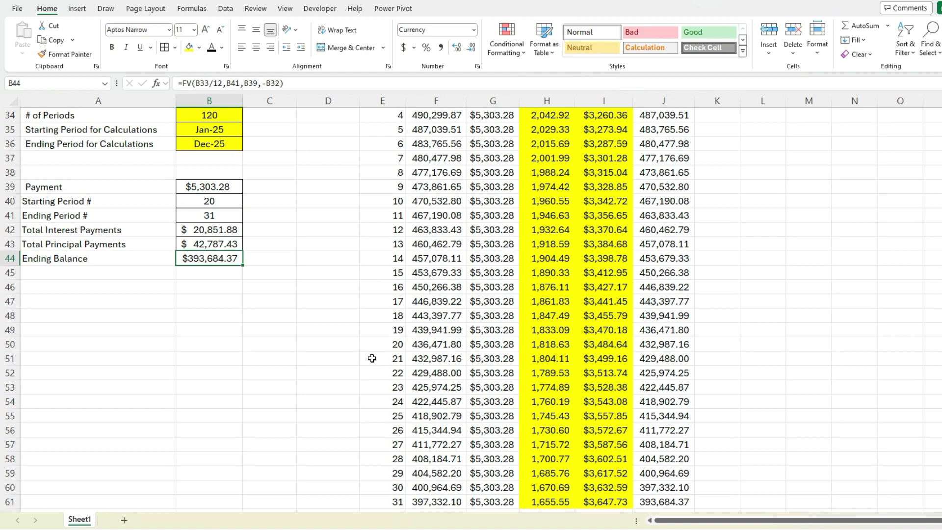
scroll(328, 362, "up", 1)
scroll(328, 362, "up", 1)
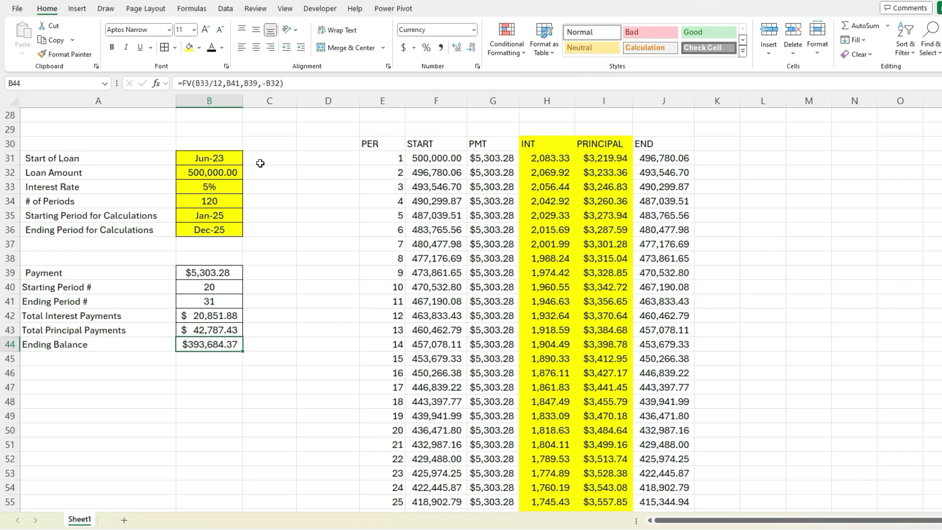
Step: Review the second calculator's formulas for period numbers, total interest and total principal in B40:B43
left_click(216, 288)
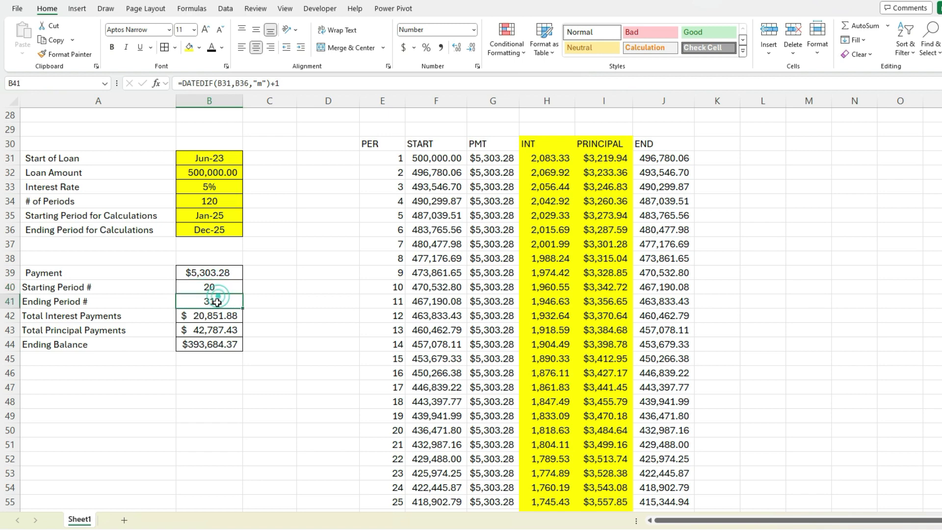
left_click(215, 317)
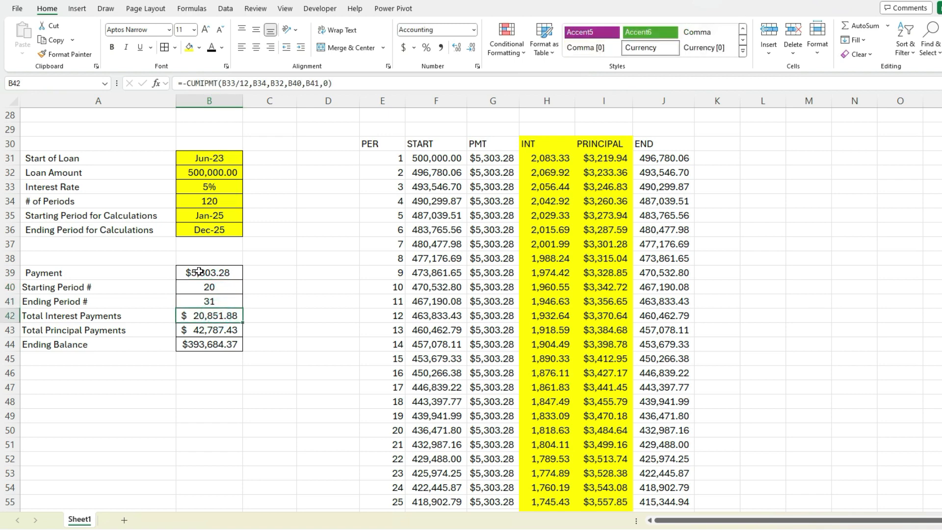
left_click(215, 329)
Step: Review the first calculator's interest rate in B4 and its IPMT and PPMT formulas in B11 and B12
scroll(206, 266, "up", 2)
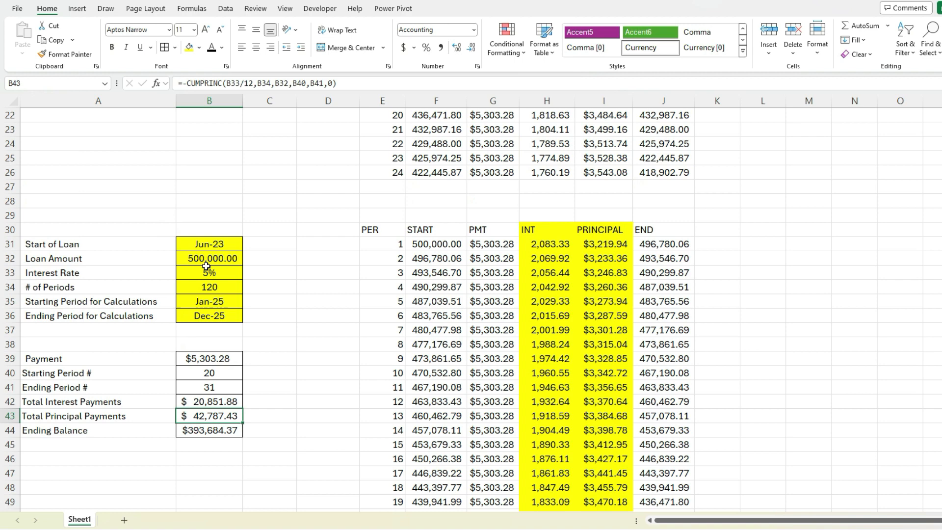
scroll(206, 266, "up", 1)
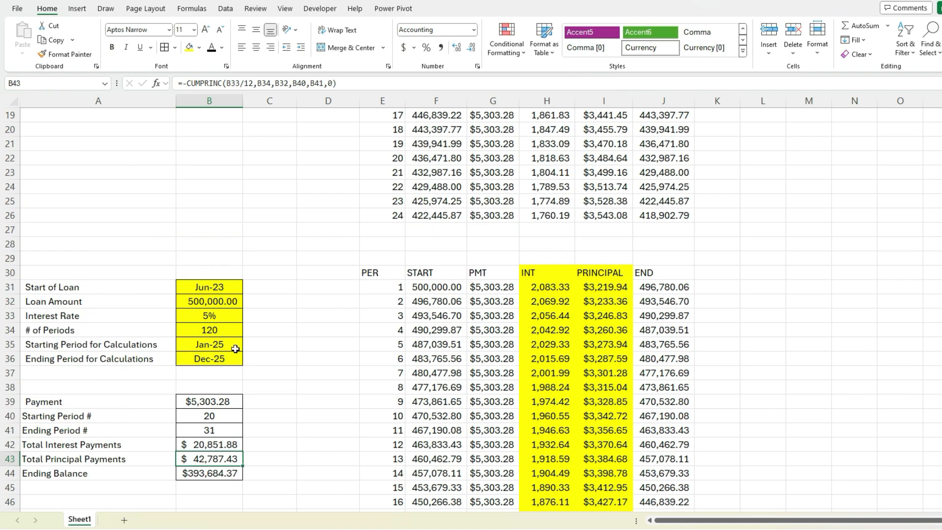
scroll(235, 348, "up", 6)
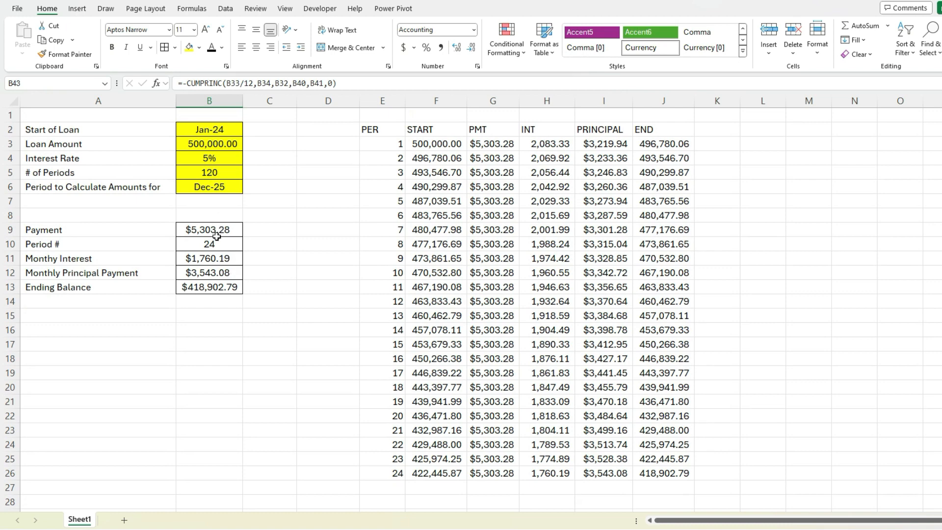
left_click(215, 160)
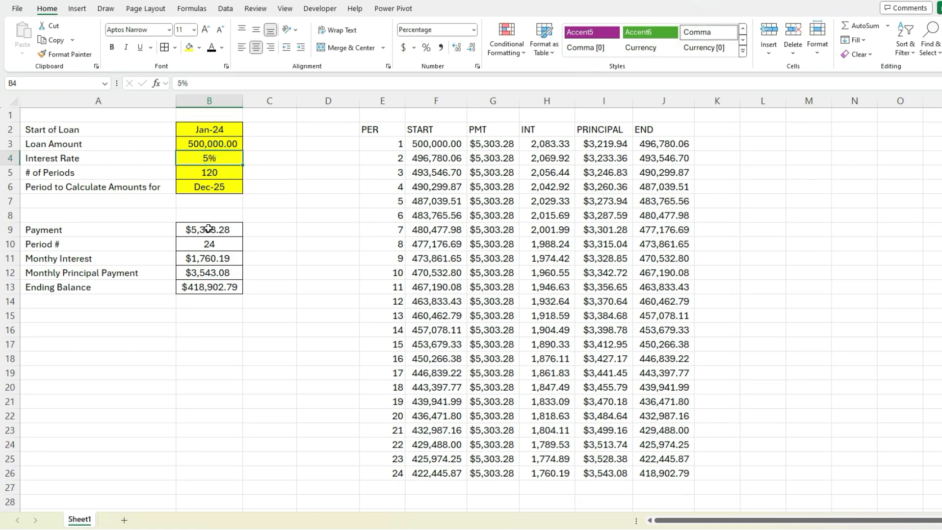
left_click(216, 258)
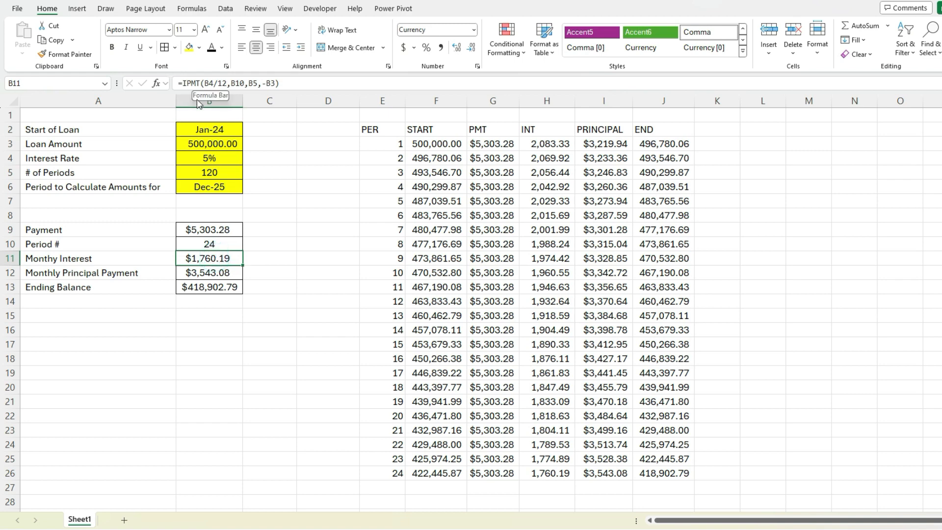
left_click(214, 273)
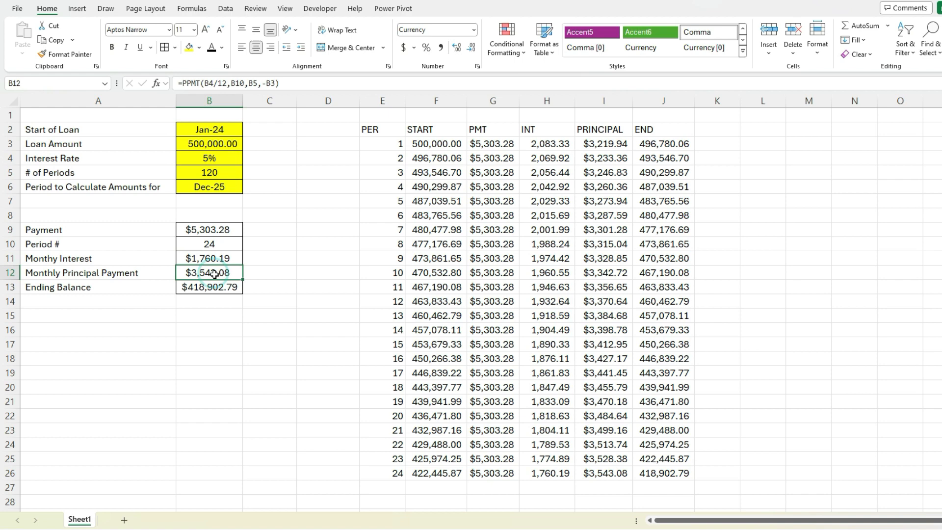